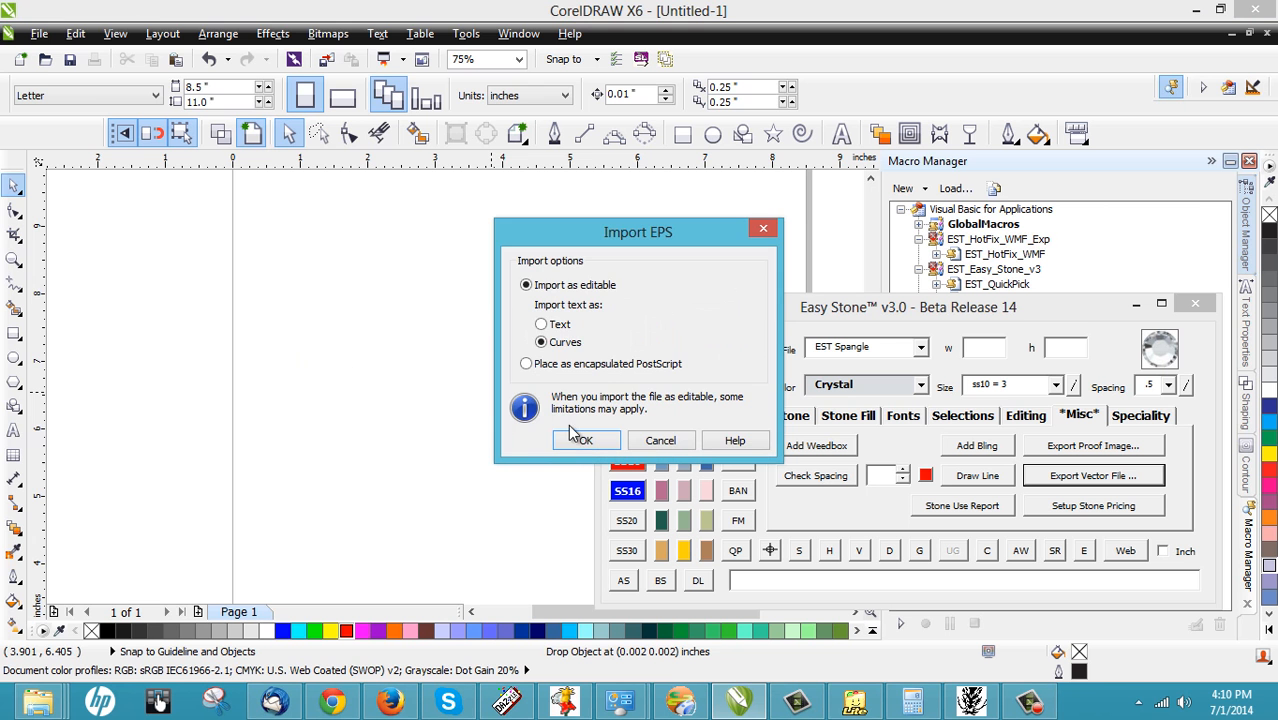
Import the EPS rhinestone design as editable with its text as curves.
left_click(580, 439)
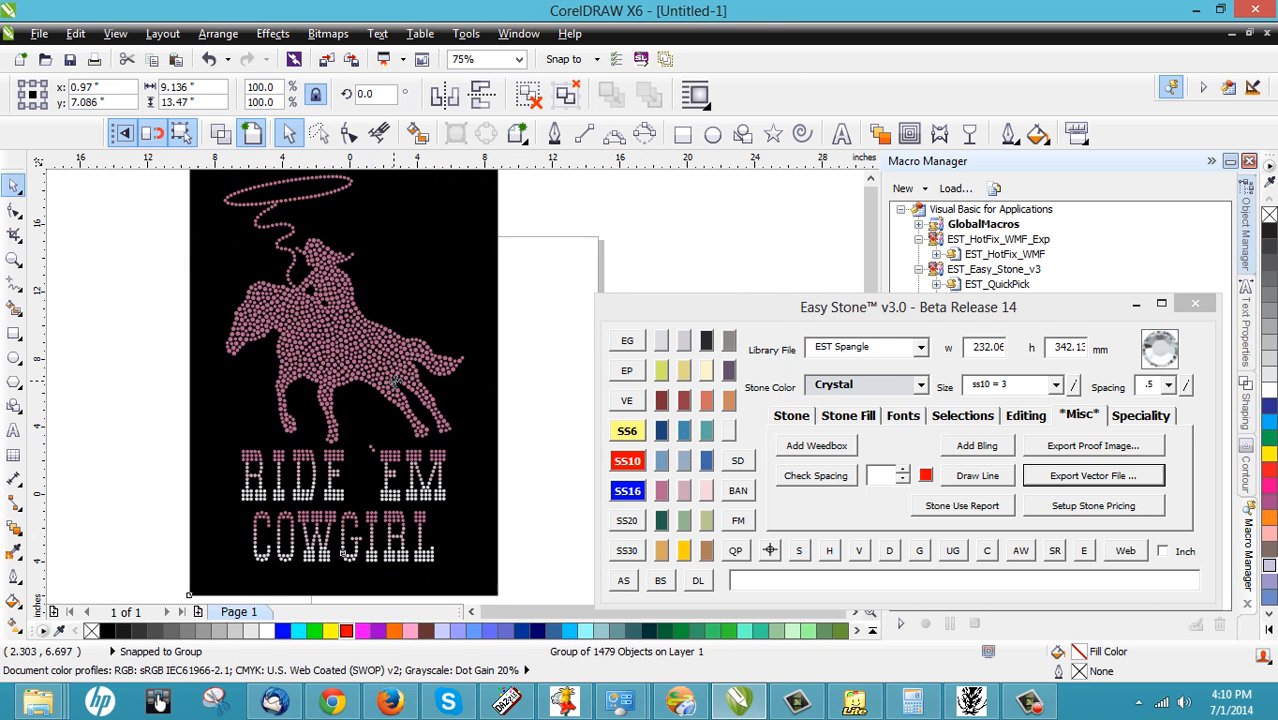
scroll(392, 380, "down", 1)
scroll(348, 356, "up", 1)
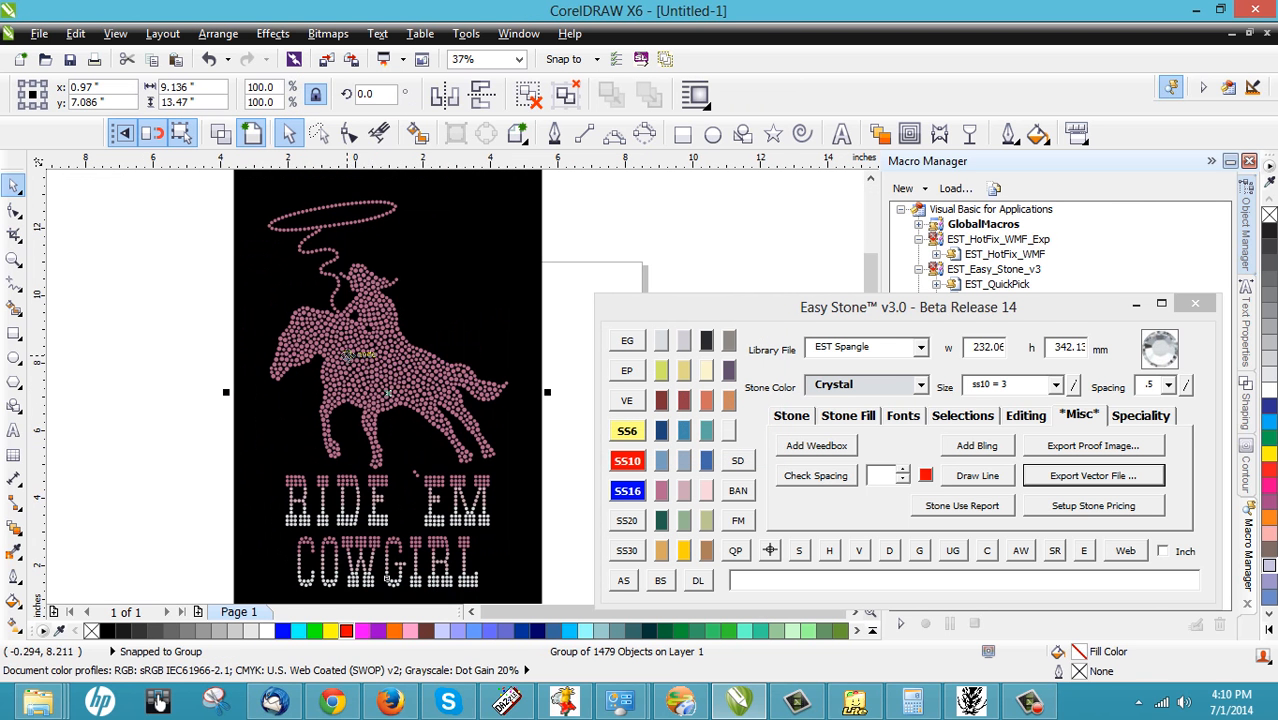
left_click(90, 338)
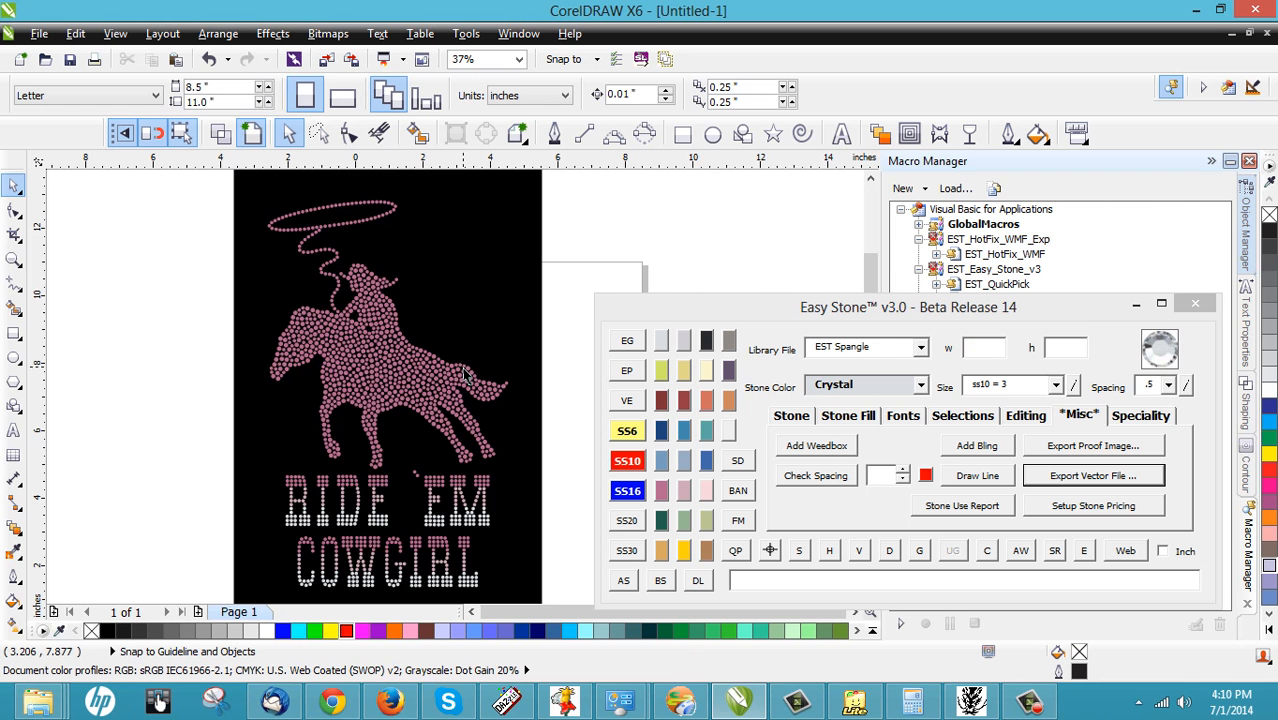
scroll(405, 331, "down", 1)
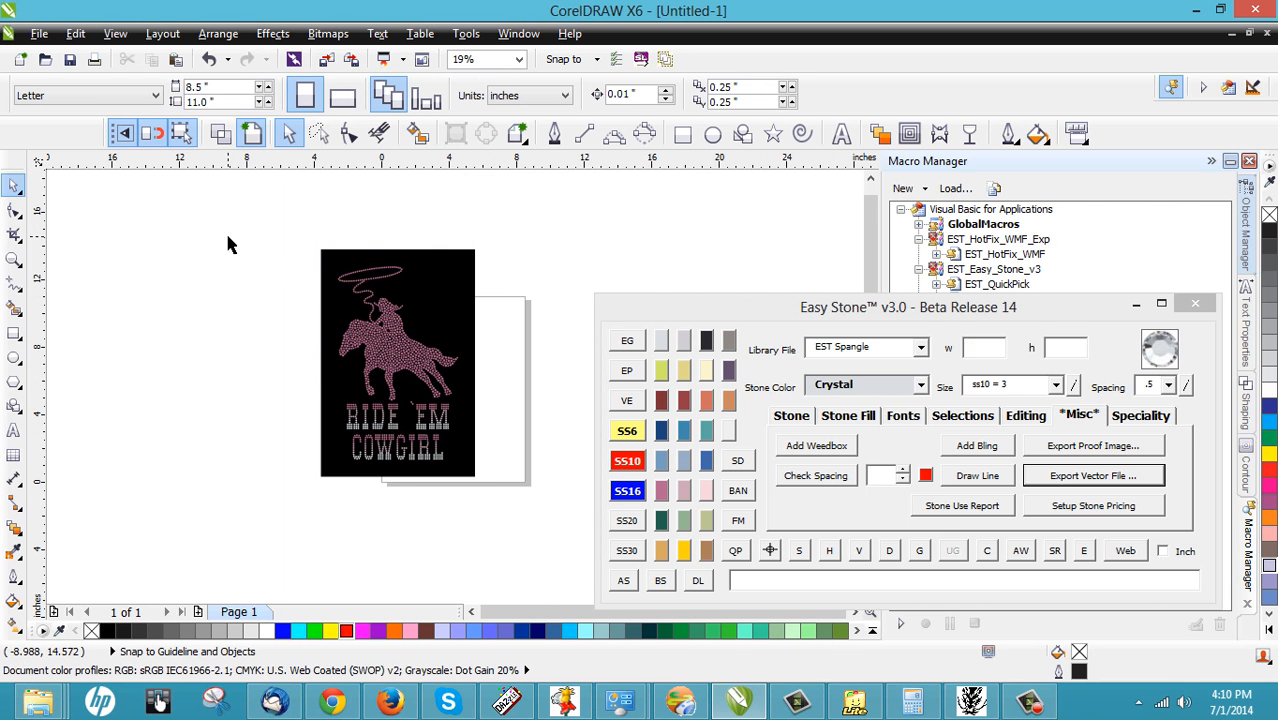
Scale the whole imported cowgirl design, including its black background, to 85%.
left_click_drag(505, 512, 285, 194)
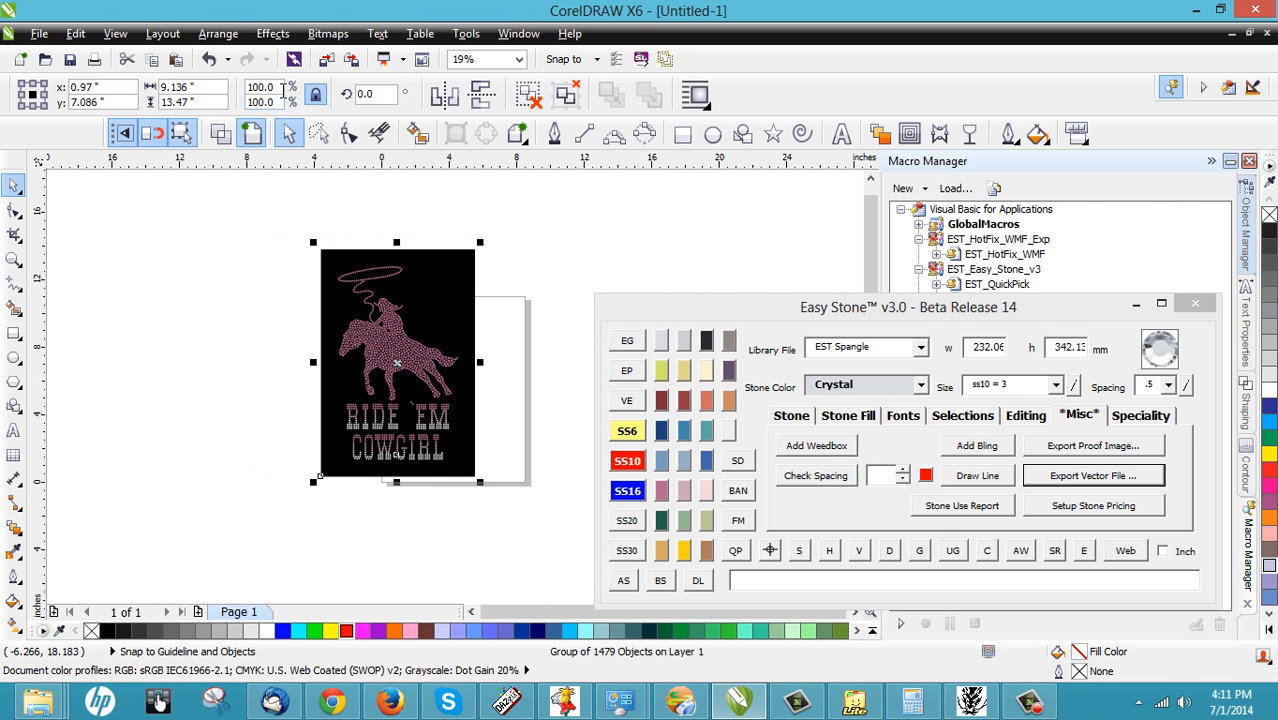
double_click(275, 88)
type("8")
type("5")
key("Return")
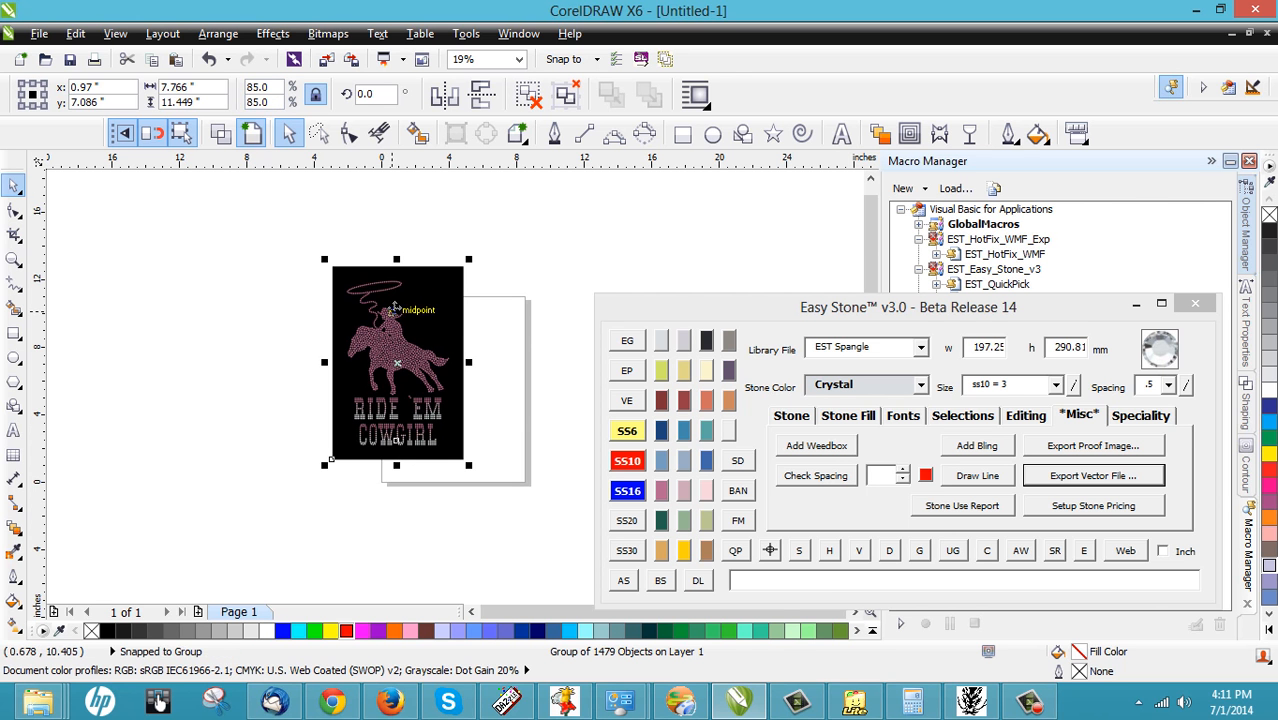
Export the design to the Desktop as a vector file named SRSample, with WMF enabled and PLT disabled.
scroll(391, 305, "up", 2)
left_click(1101, 487)
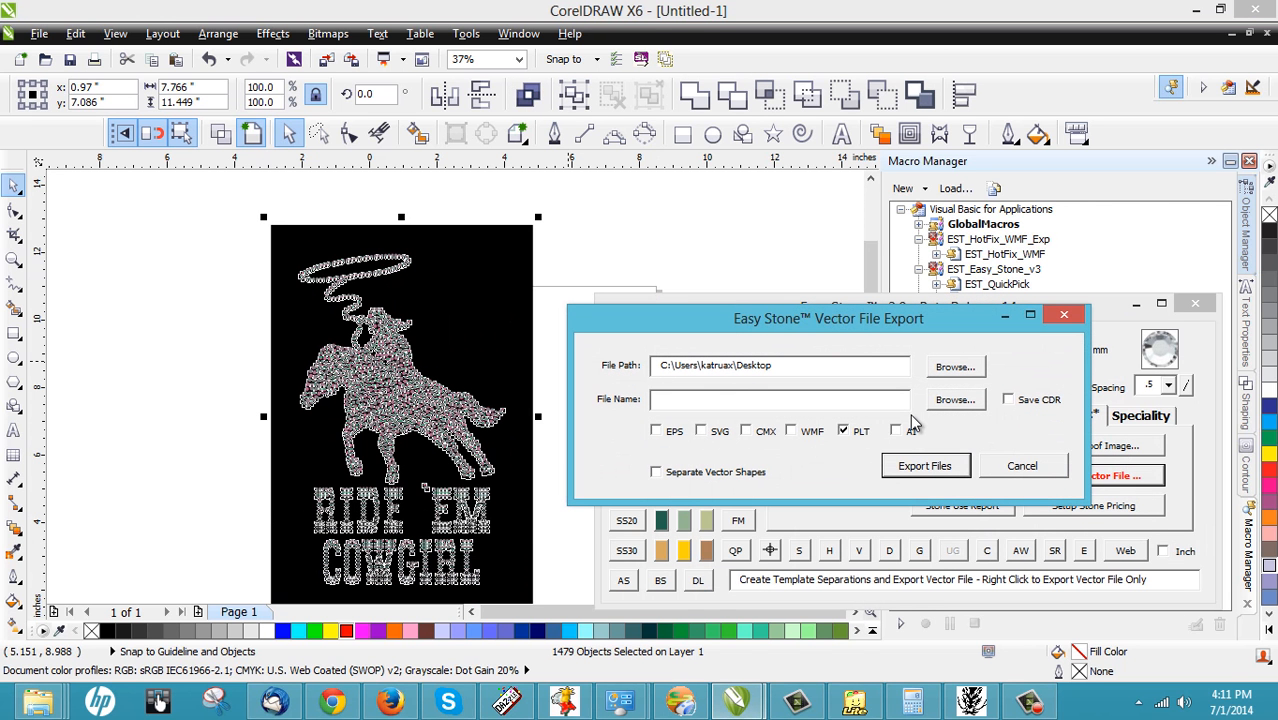
left_click(843, 430)
left_click(790, 430)
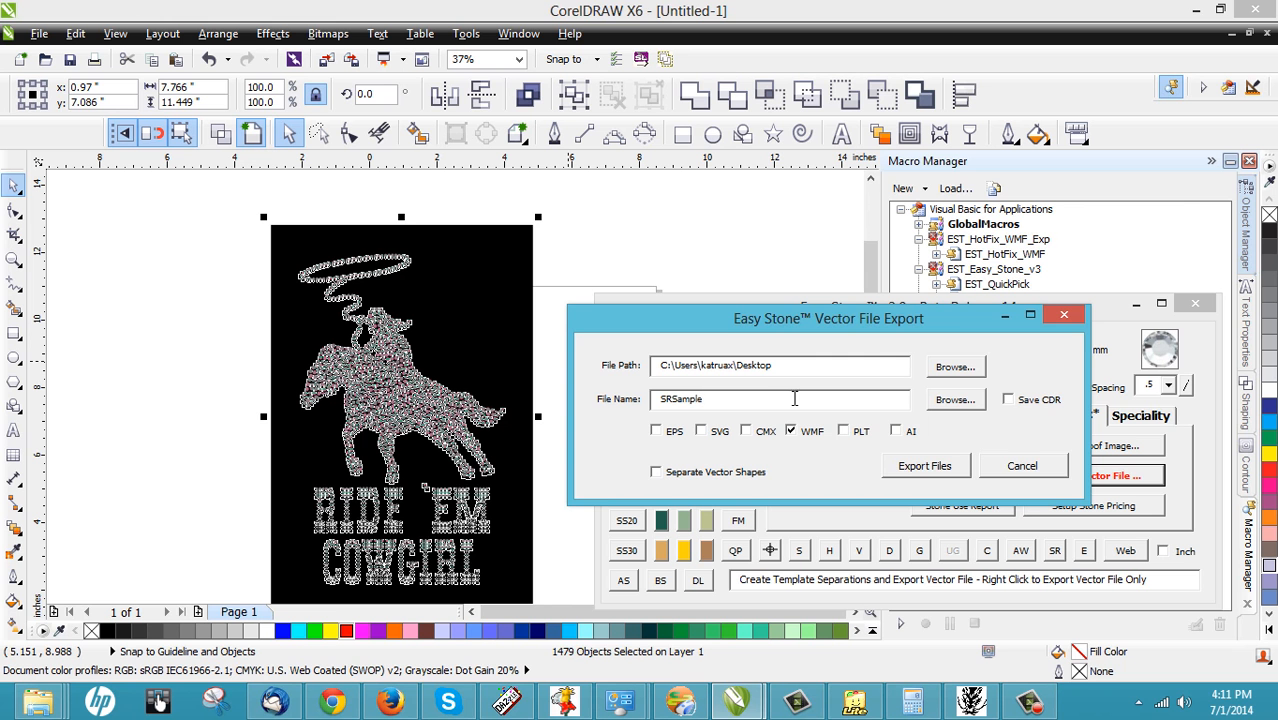
left_click(917, 468)
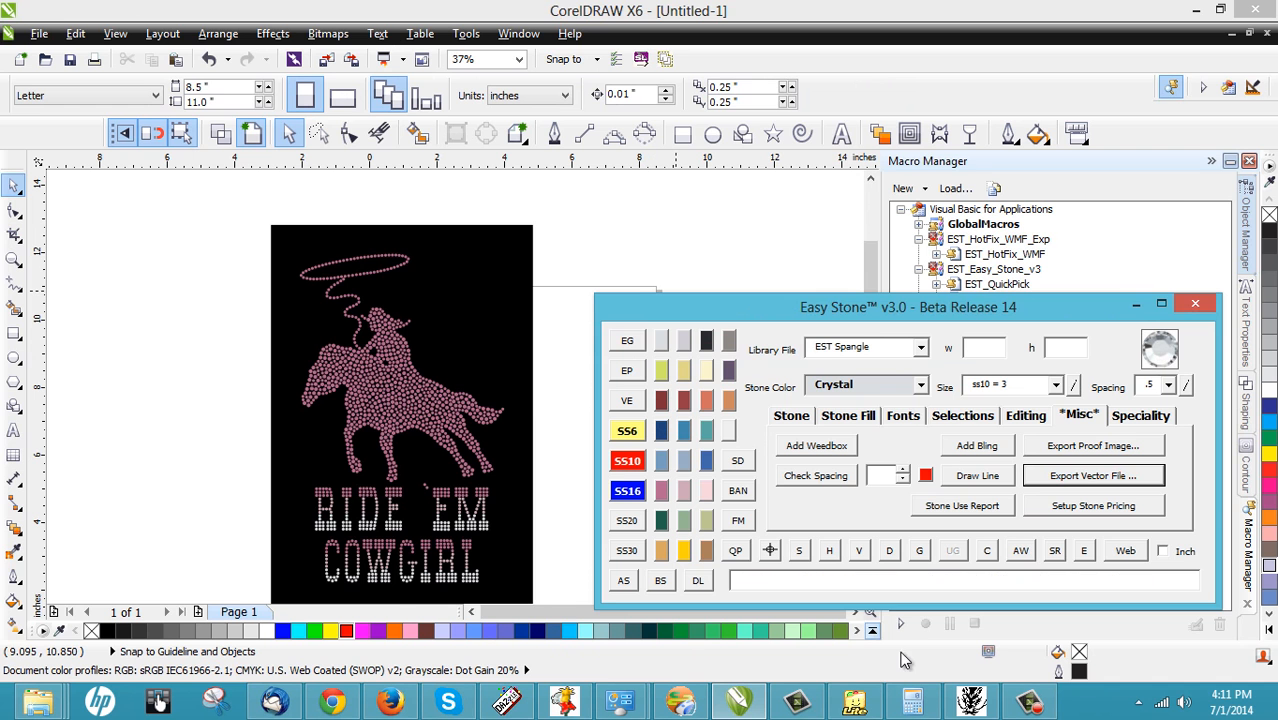
Switch to GemMaster, close the open design and open SRSample.ai from the Desktop, using the Illustrator v7~v8 file type.
left_click(968, 700)
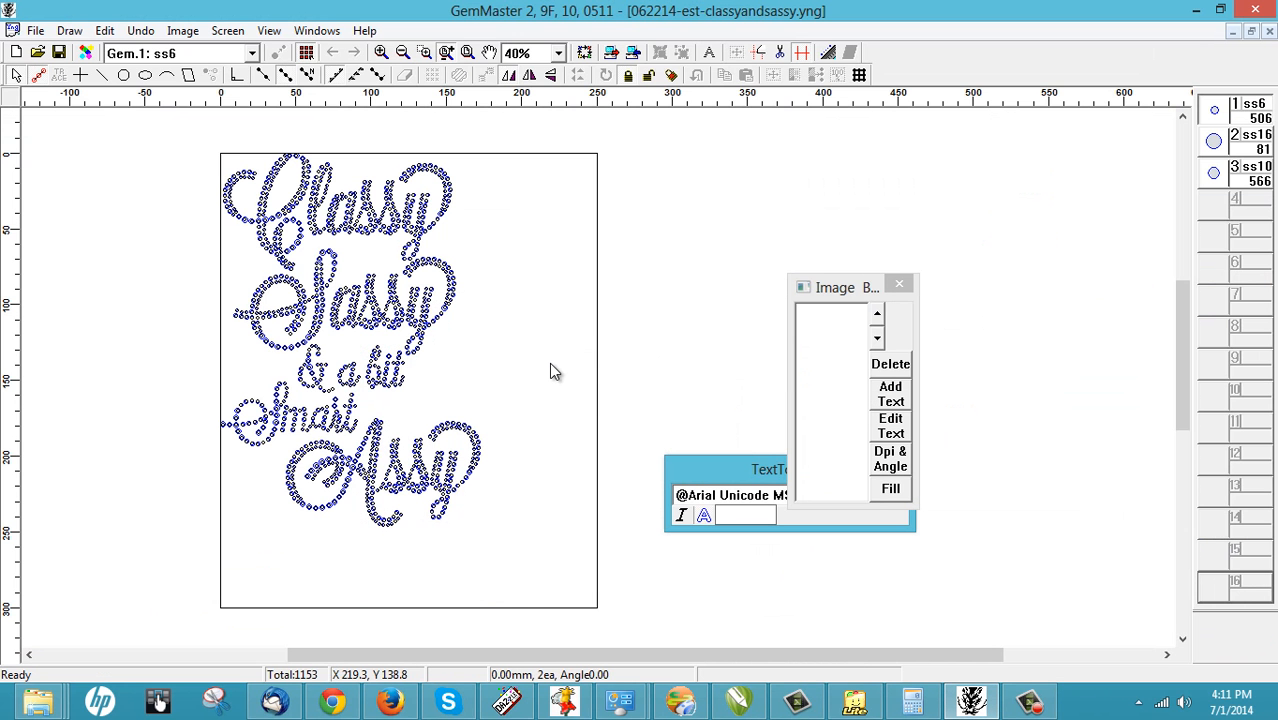
left_click(1268, 35)
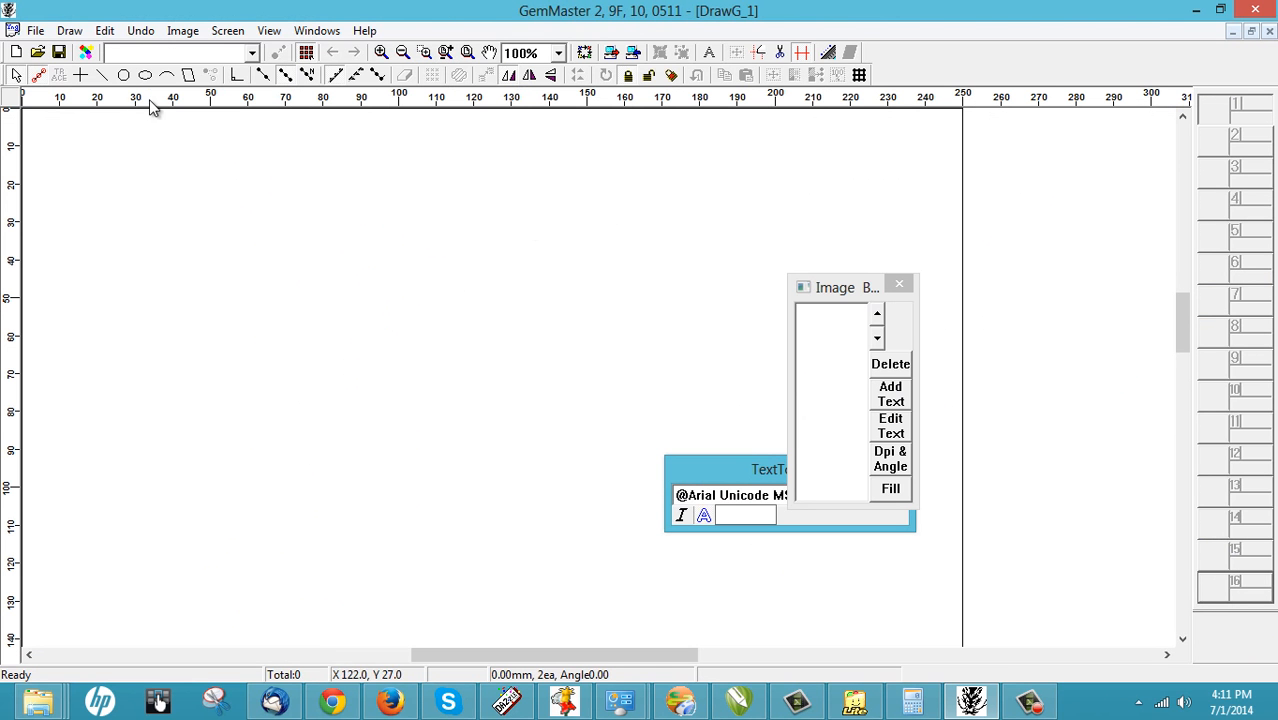
left_click(35, 30)
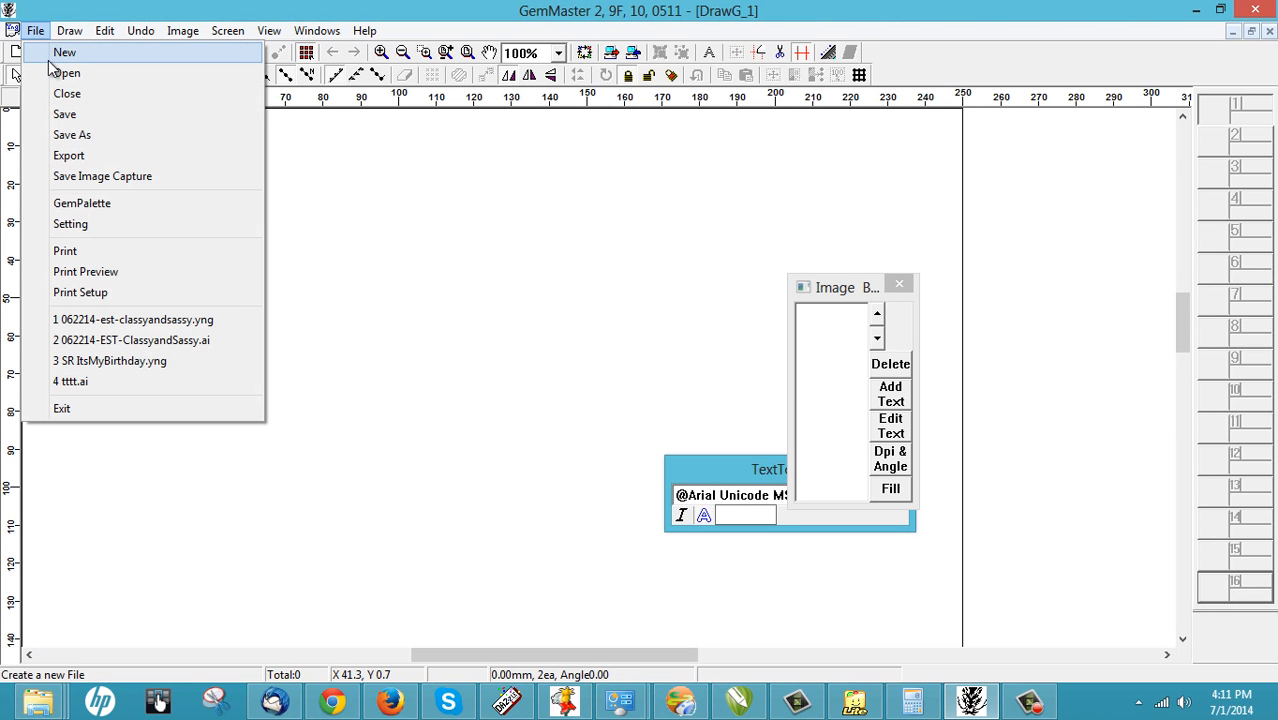
left_click(62, 73)
left_click(660, 279)
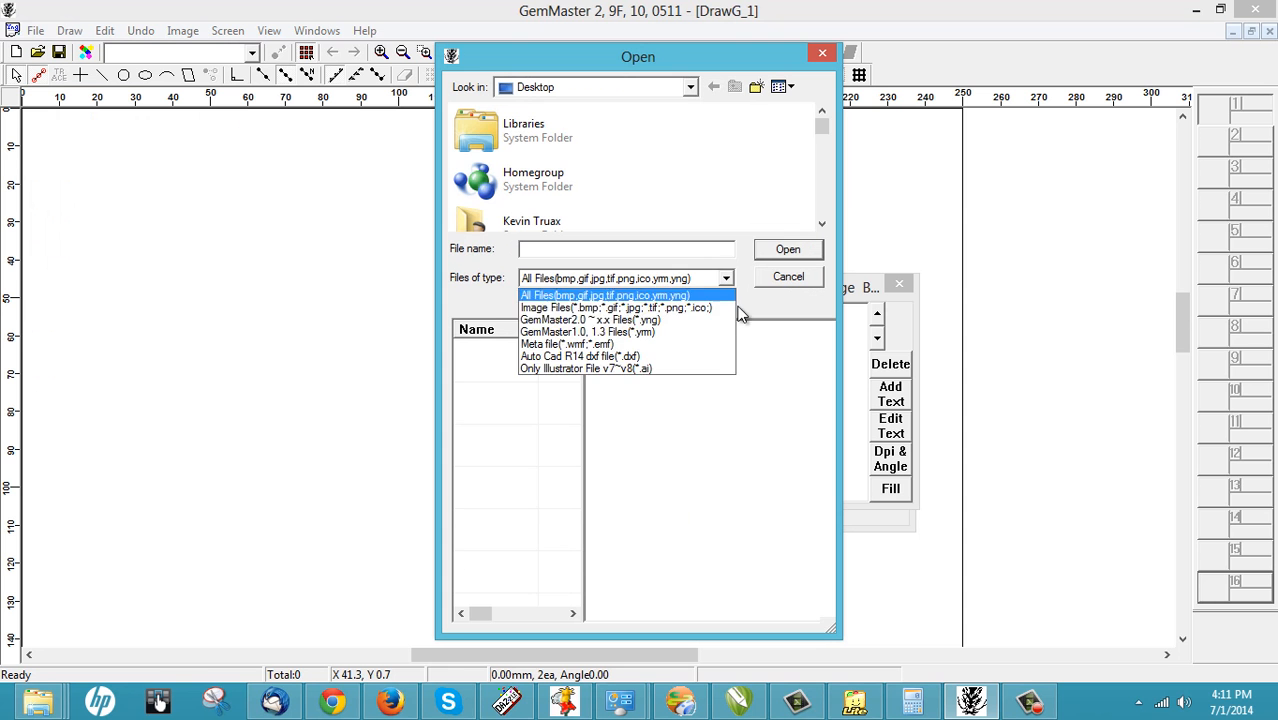
left_click(656, 369)
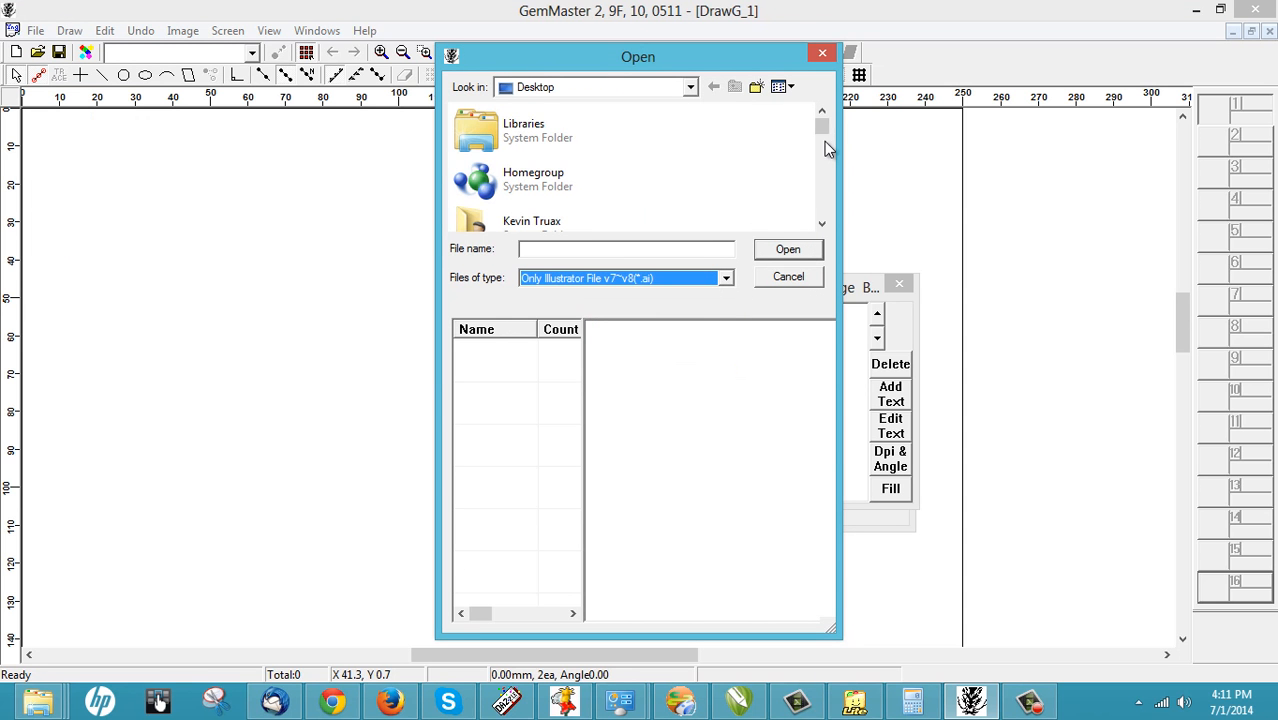
left_click_drag(822, 127, 825, 211)
left_click(529, 197)
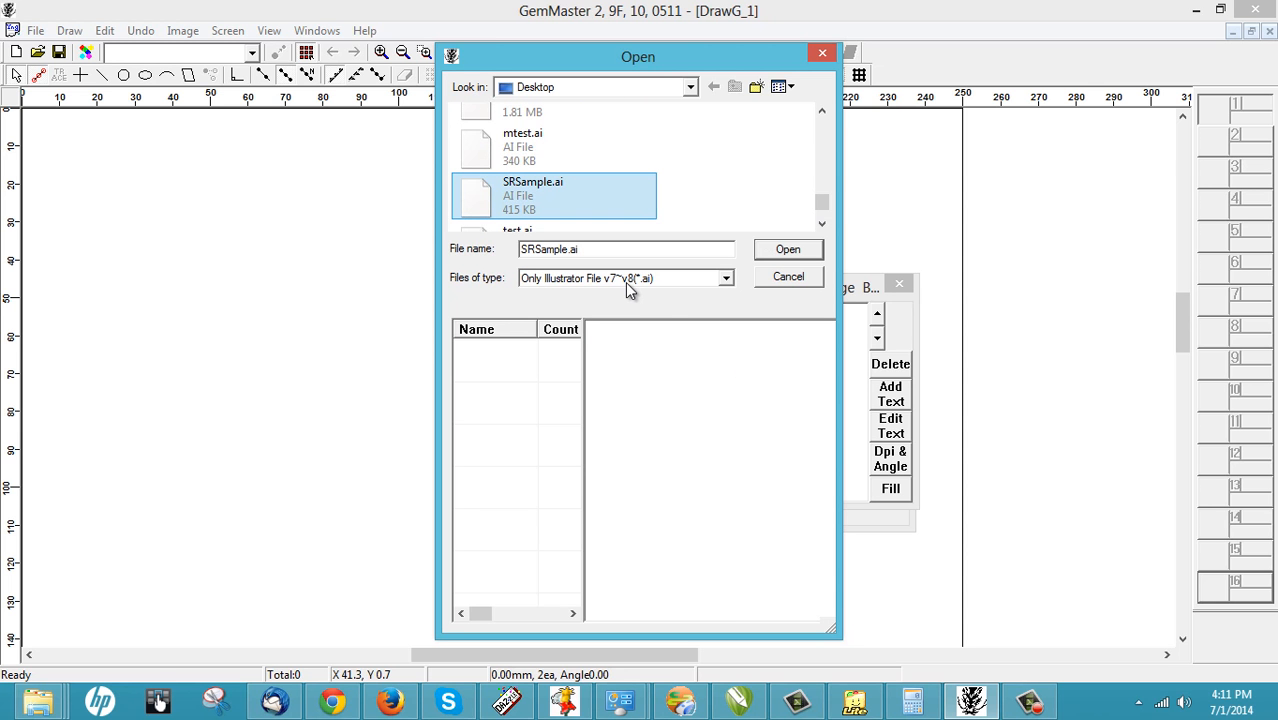
left_click(786, 250)
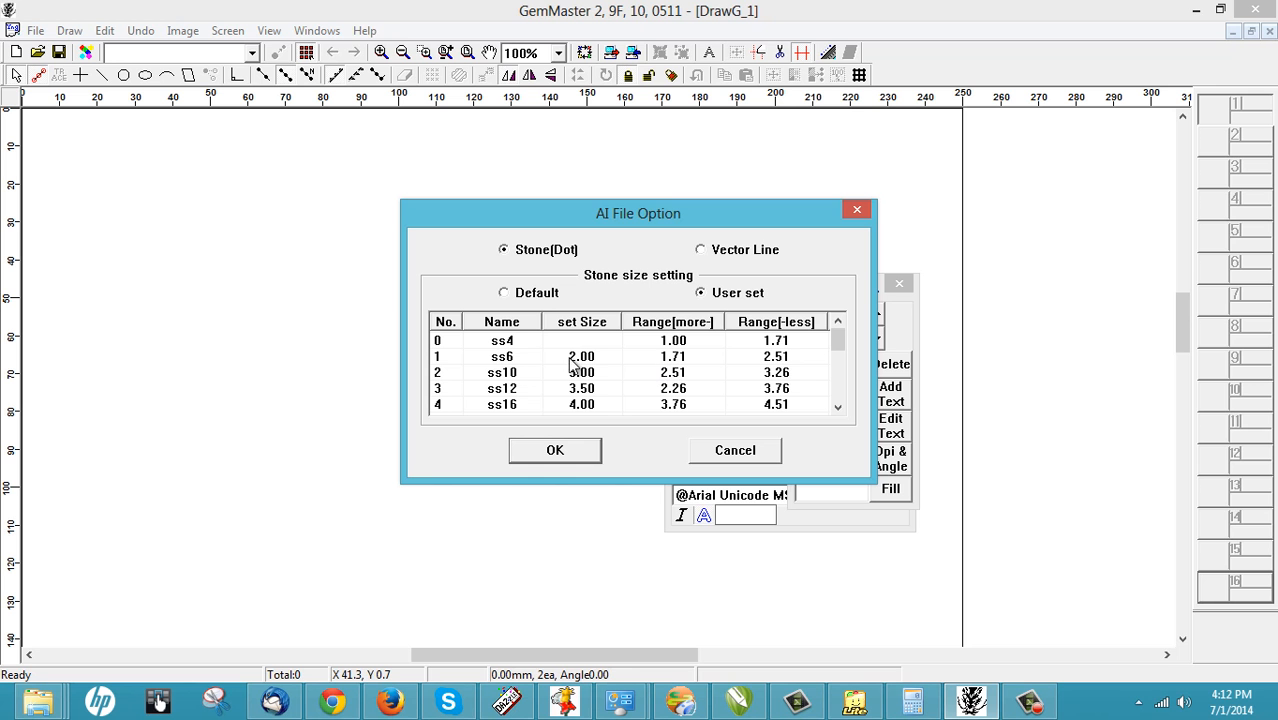
Set the upper size range limit of the ss10 stone to 3.6 in the AI file options.
left_click(674, 362)
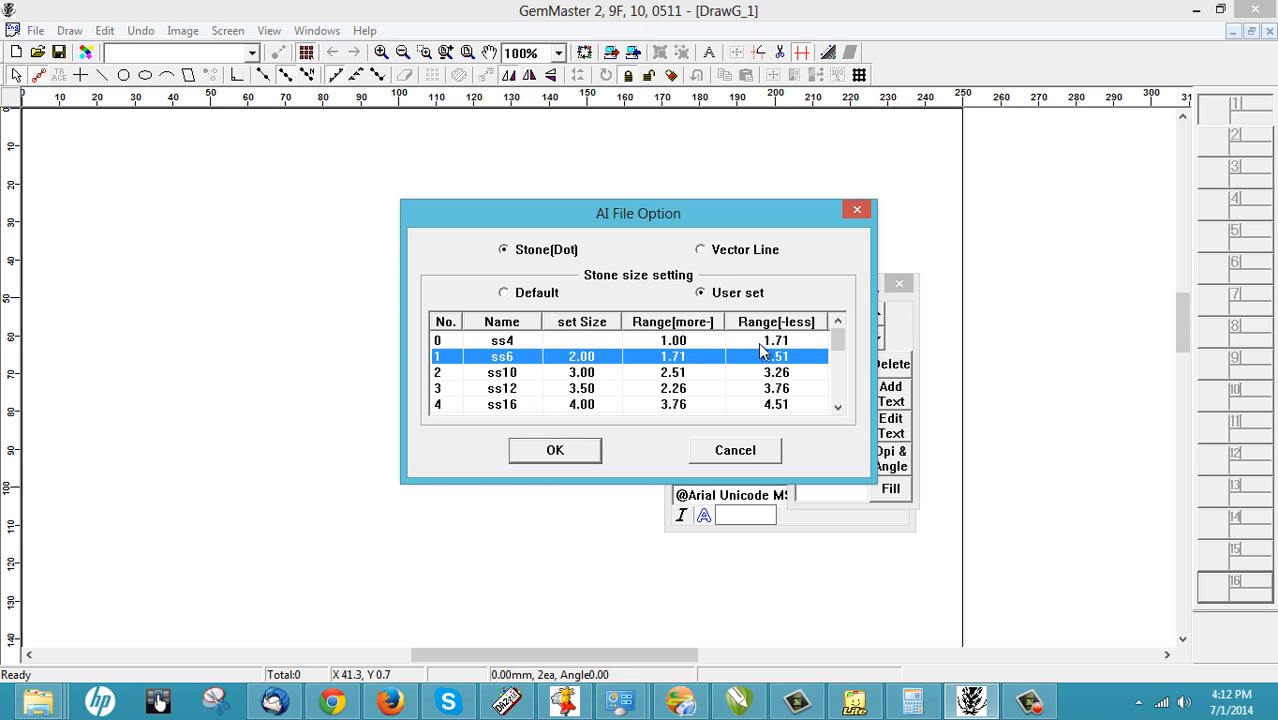
left_click(578, 376)
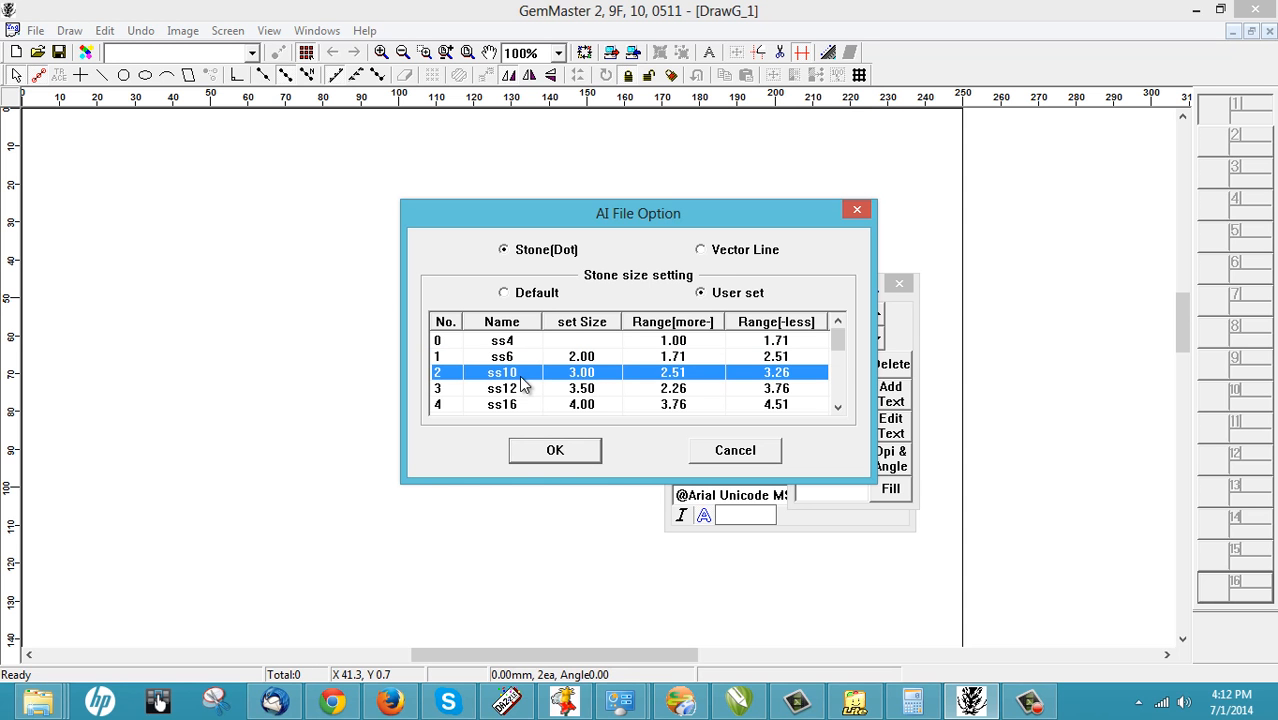
left_click(779, 376)
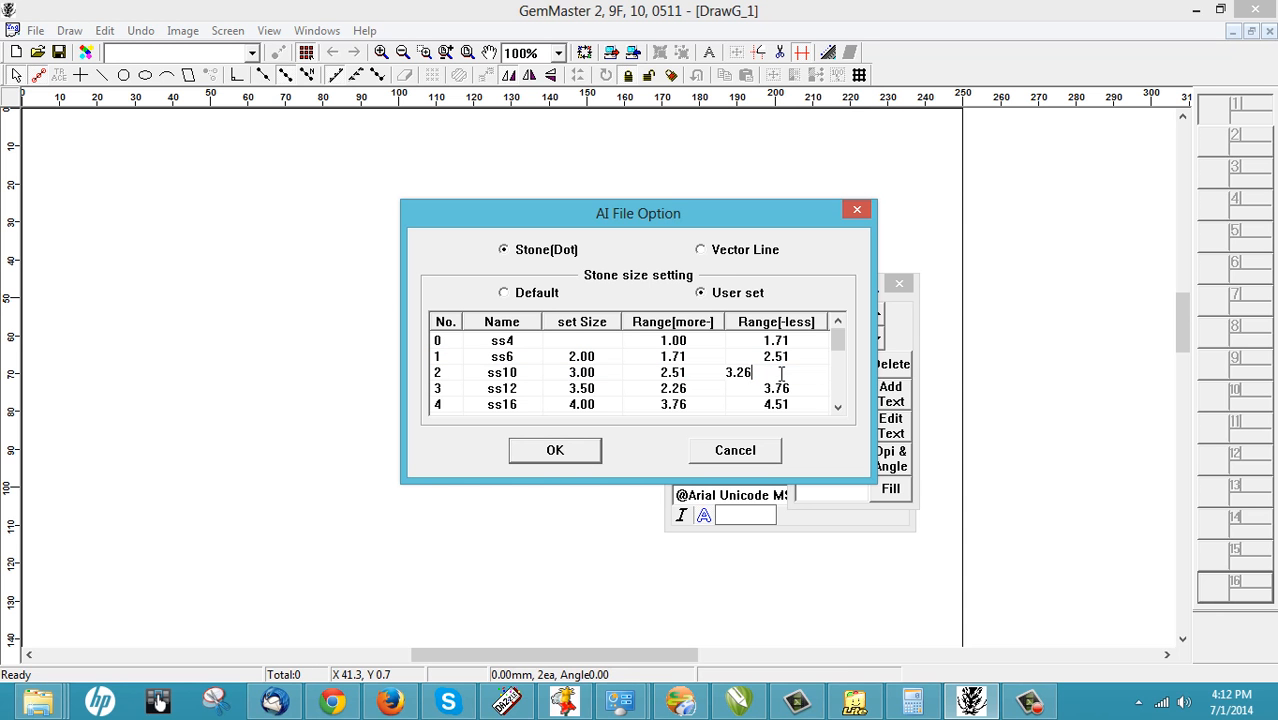
left_click_drag(779, 376, 728, 372)
type("3")
left_click(588, 393)
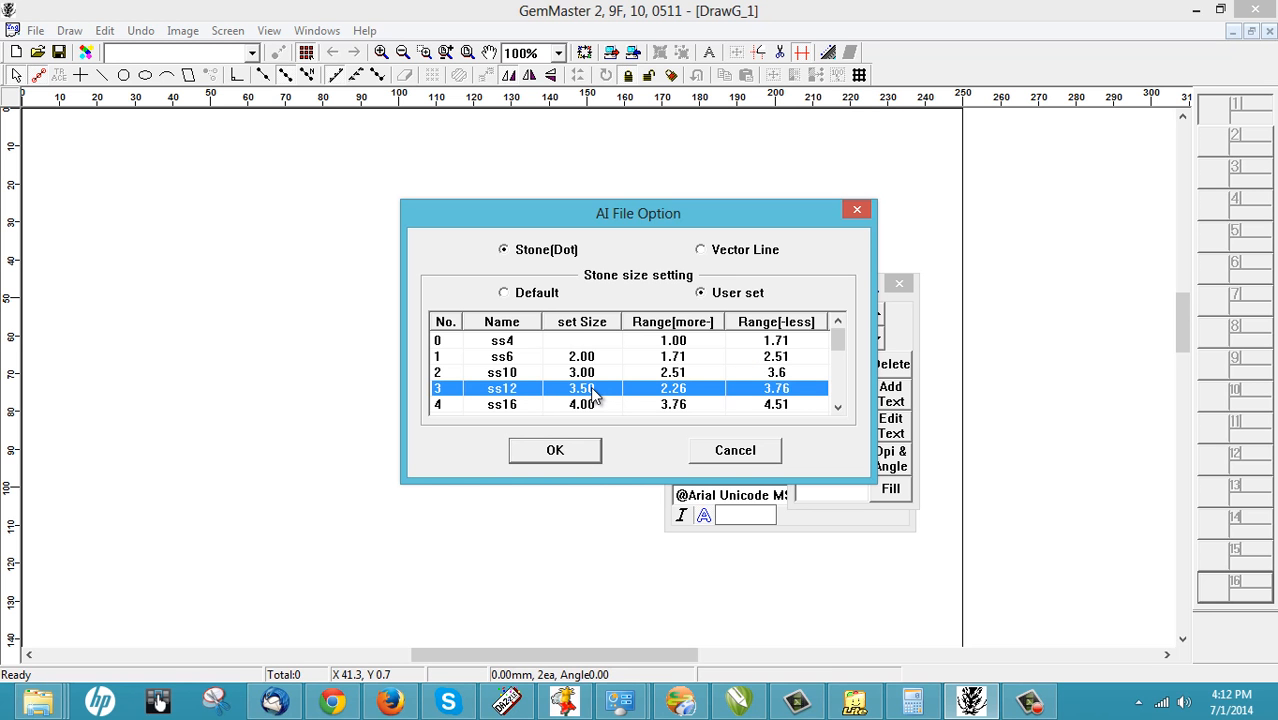
Check the ss12 and ss16 size settings and load the file as Stone(Dot) with the user-set stone sizes.
left_click(588, 390)
left_click_drag(586, 390, 505, 397)
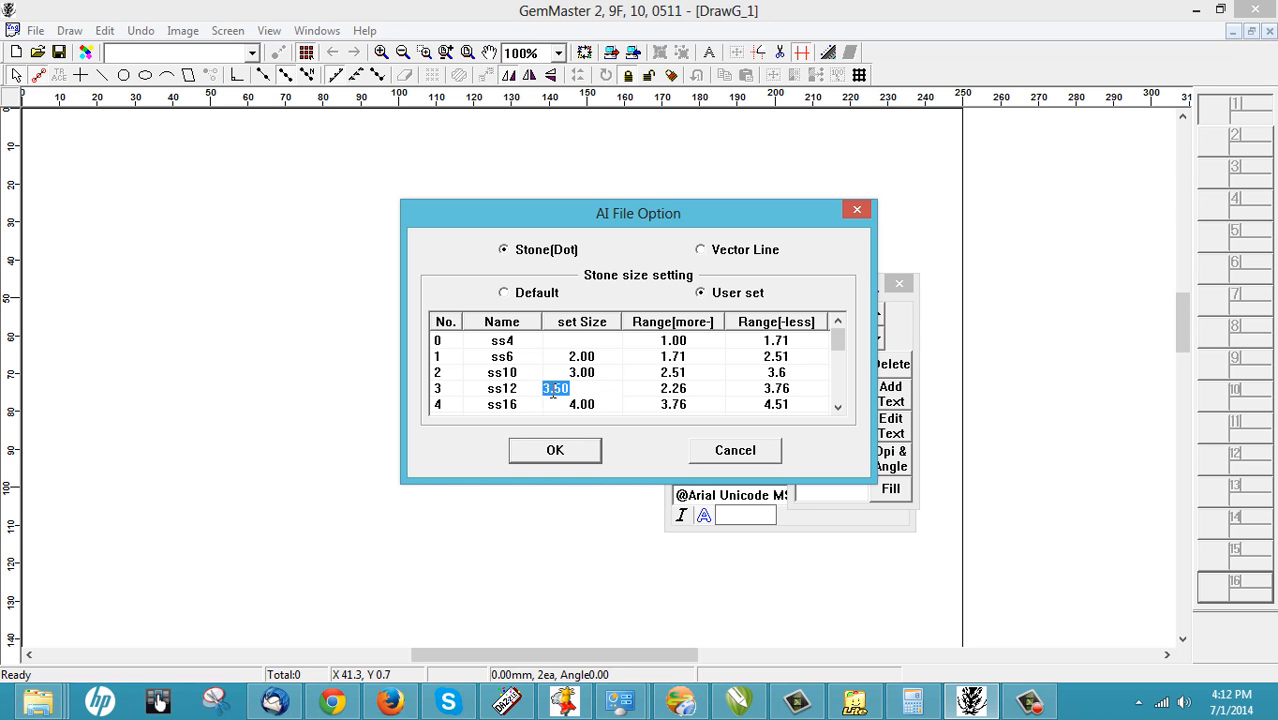
left_click(701, 389)
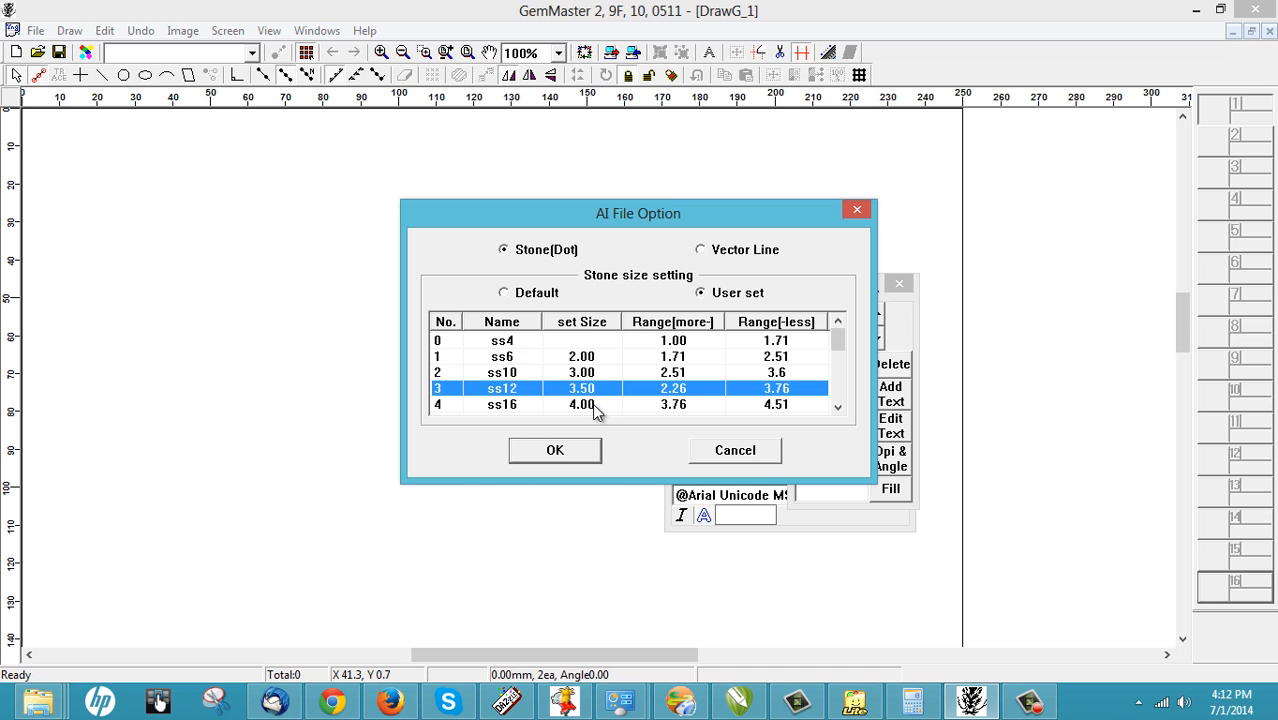
left_click(604, 408)
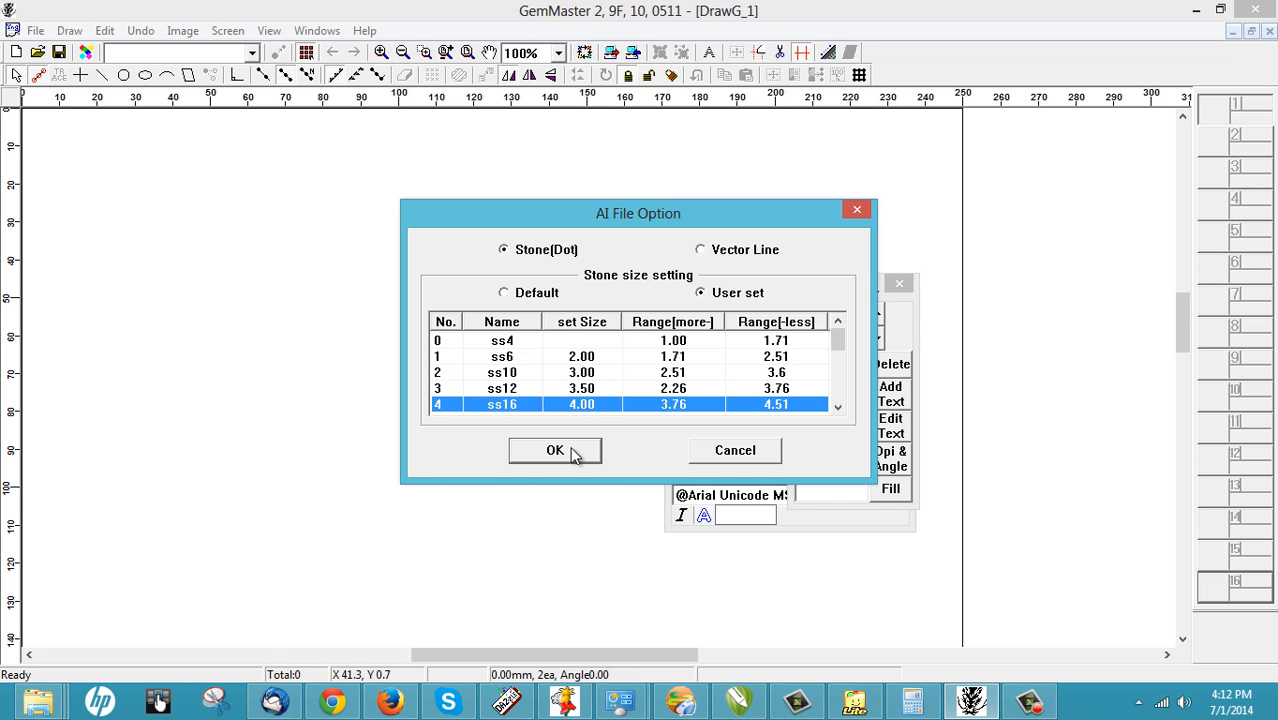
left_click(568, 451)
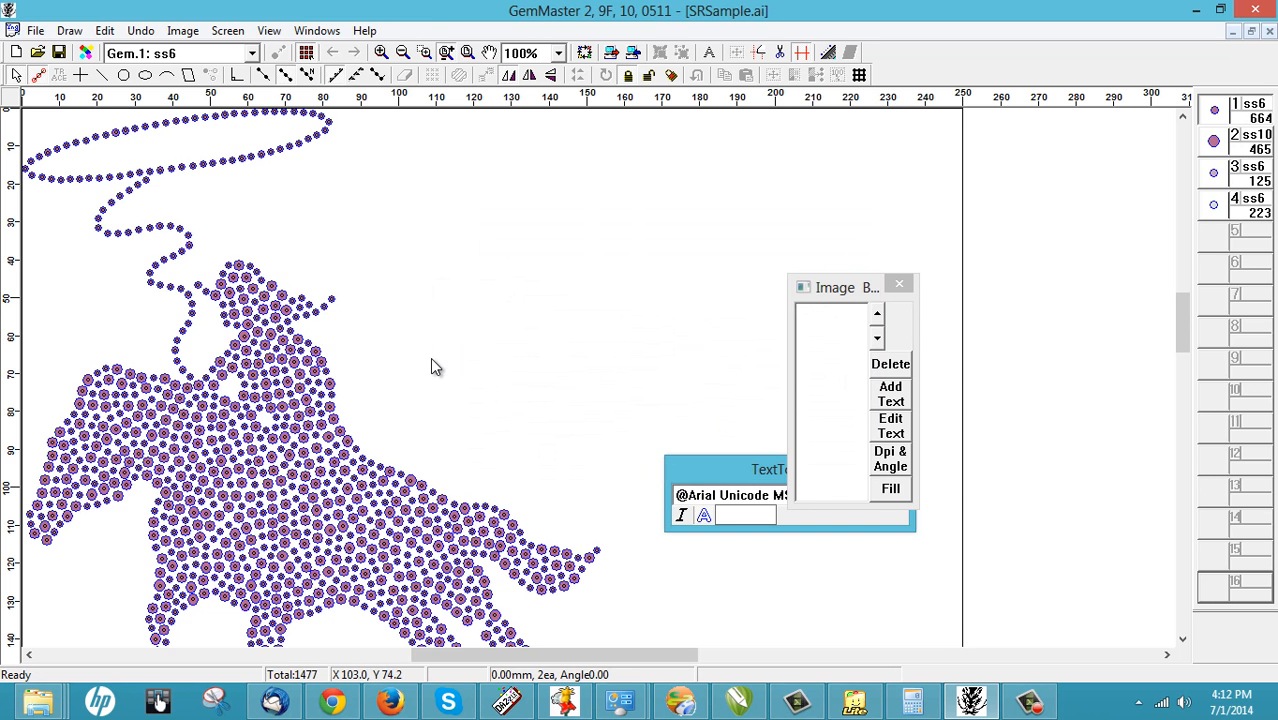
Save the imported cowgirl design to the Desktop as the GemMaster file srsample.yng with Image File Save enabled.
scroll(510, 259, "down", 4)
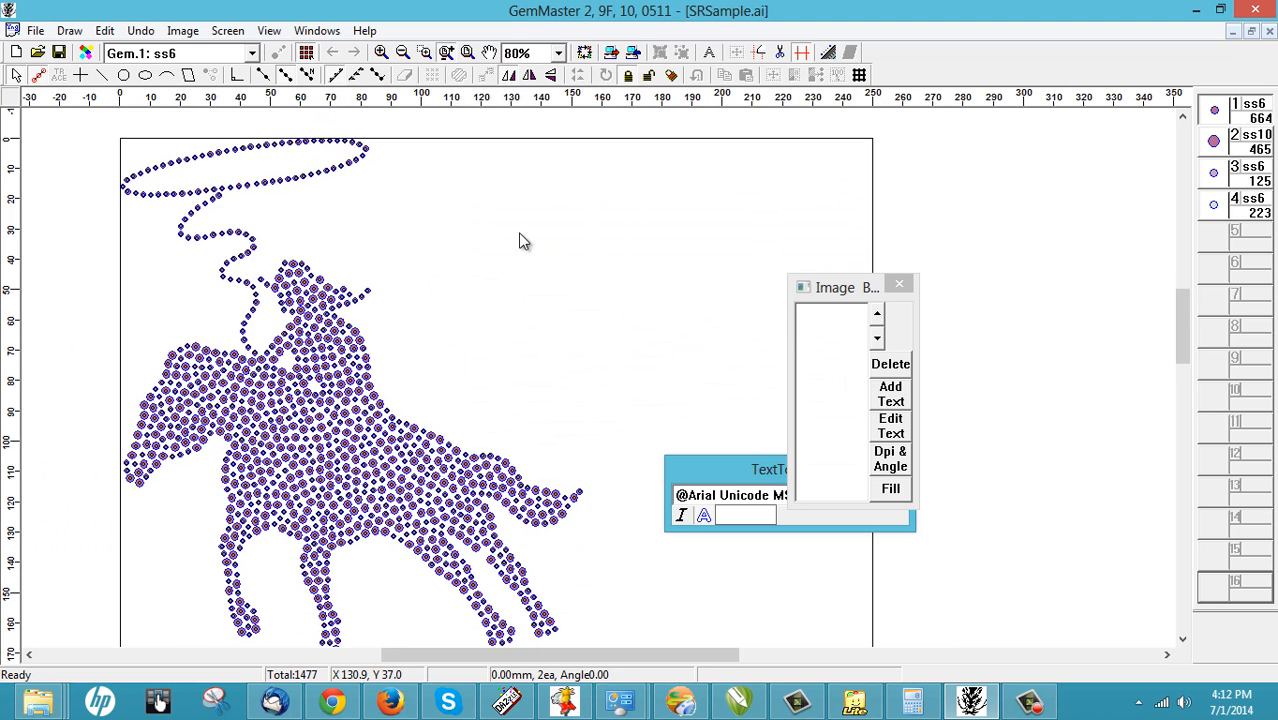
scroll(433, 507, "up", 1)
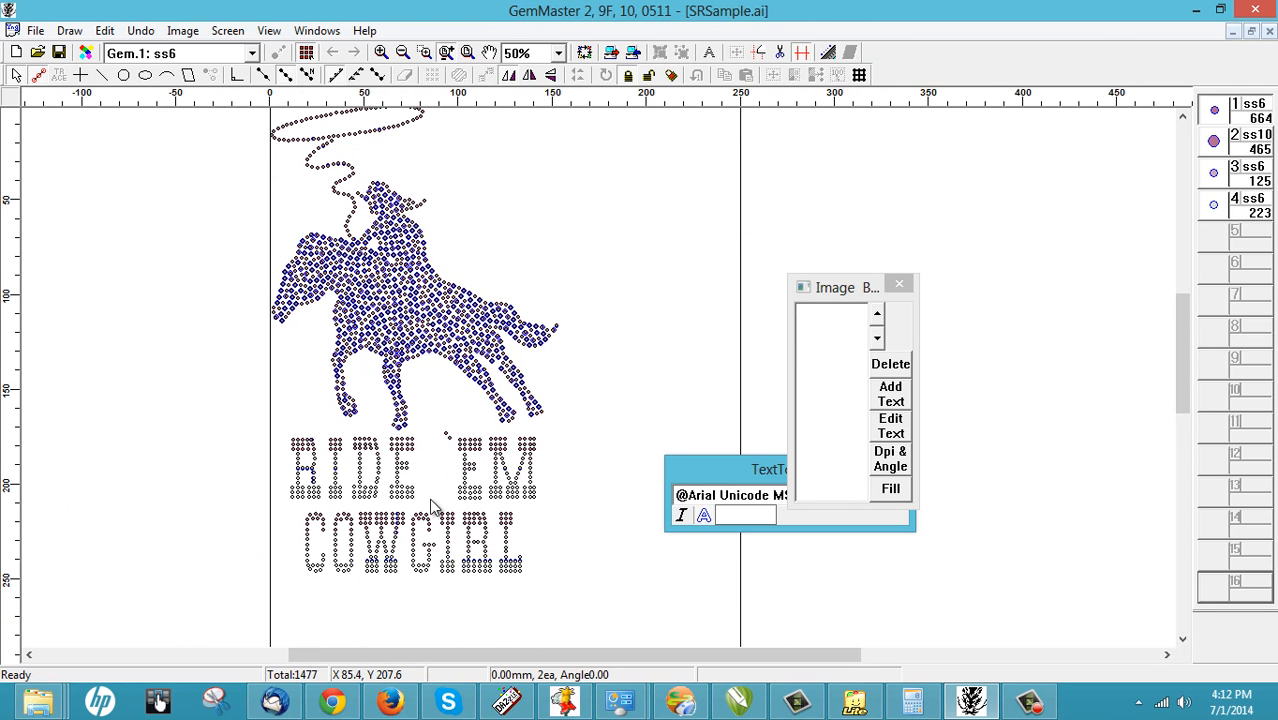
scroll(433, 507, "up", 1)
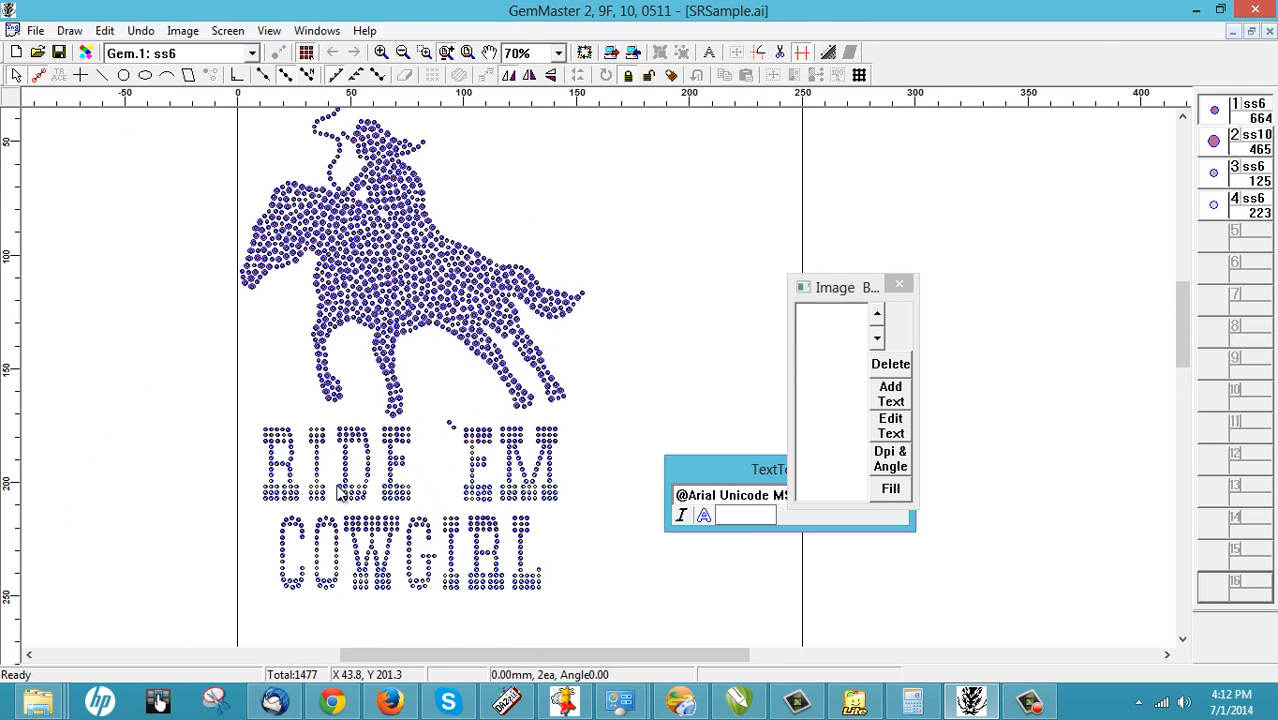
scroll(191, 480, "up", 4)
scroll(275, 487, "down", 6)
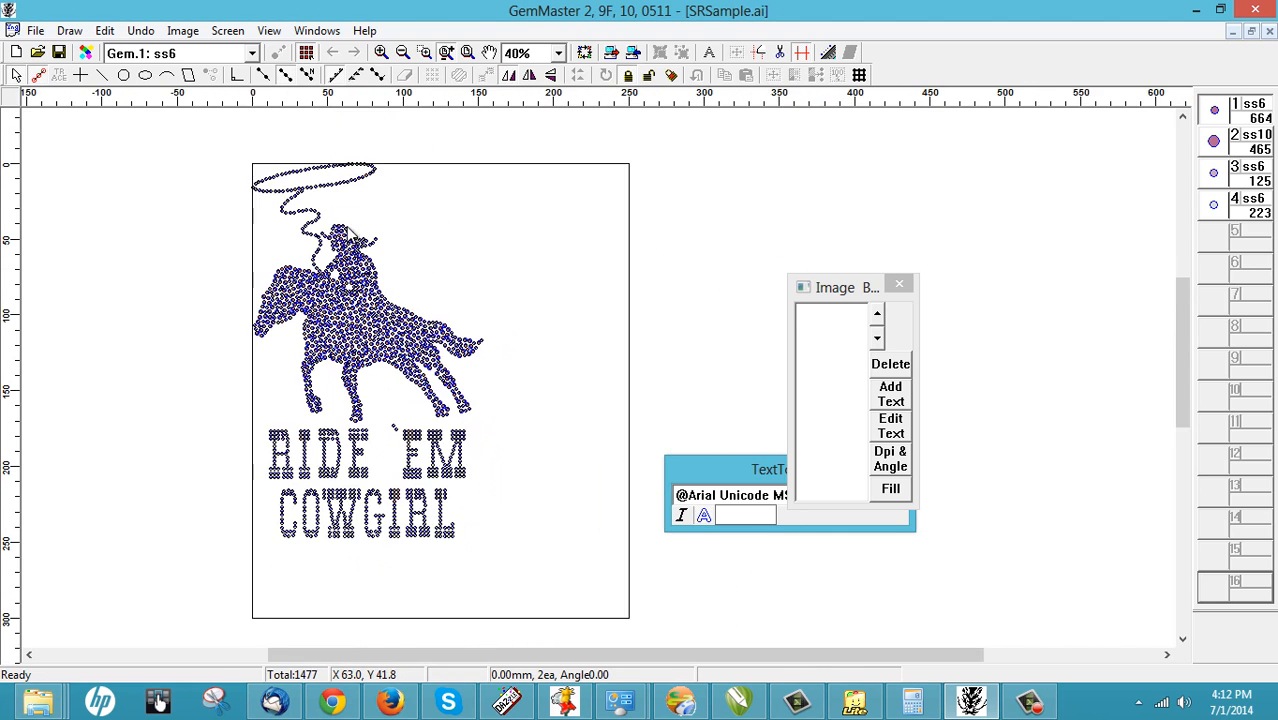
scroll(310, 170, "up", 3)
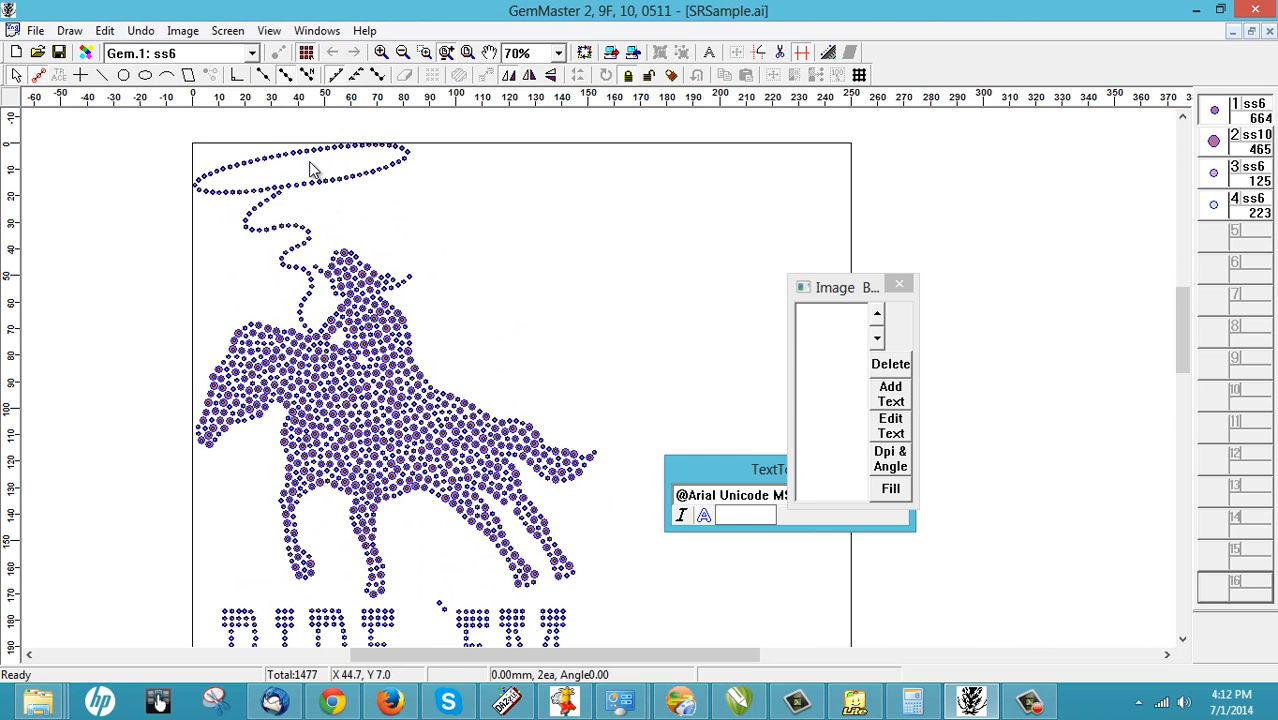
left_click(35, 30)
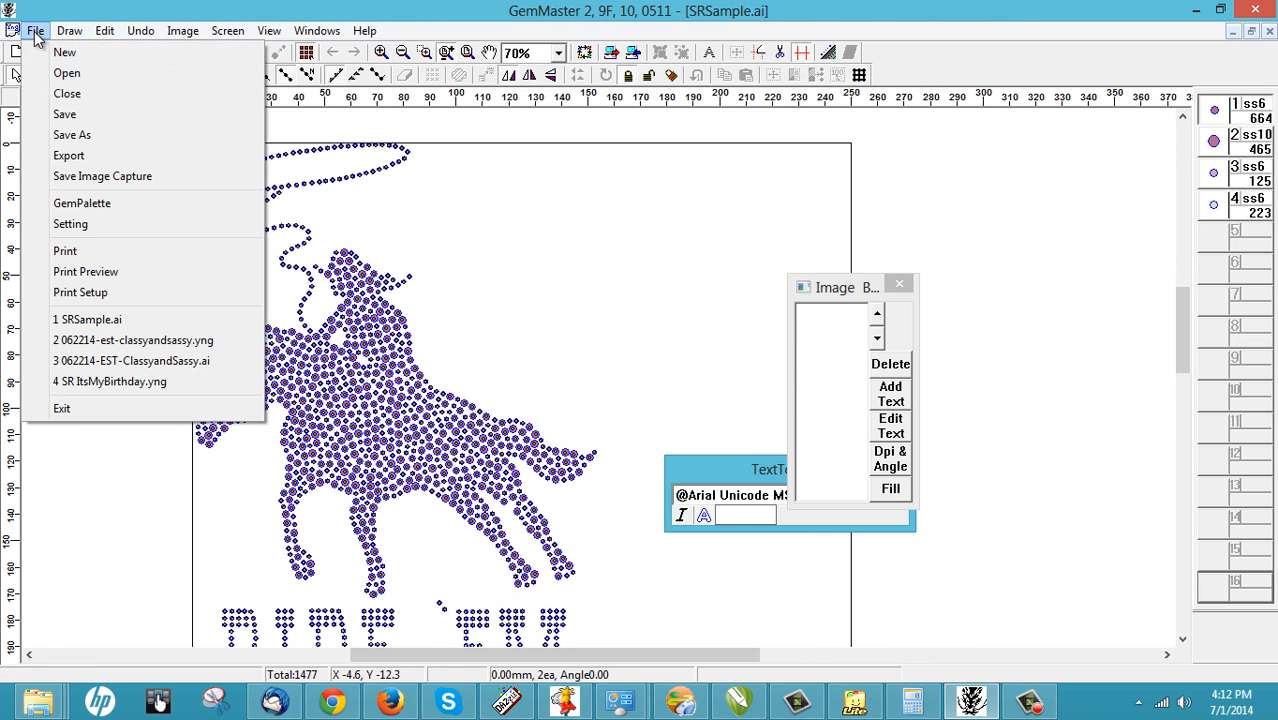
left_click(71, 135)
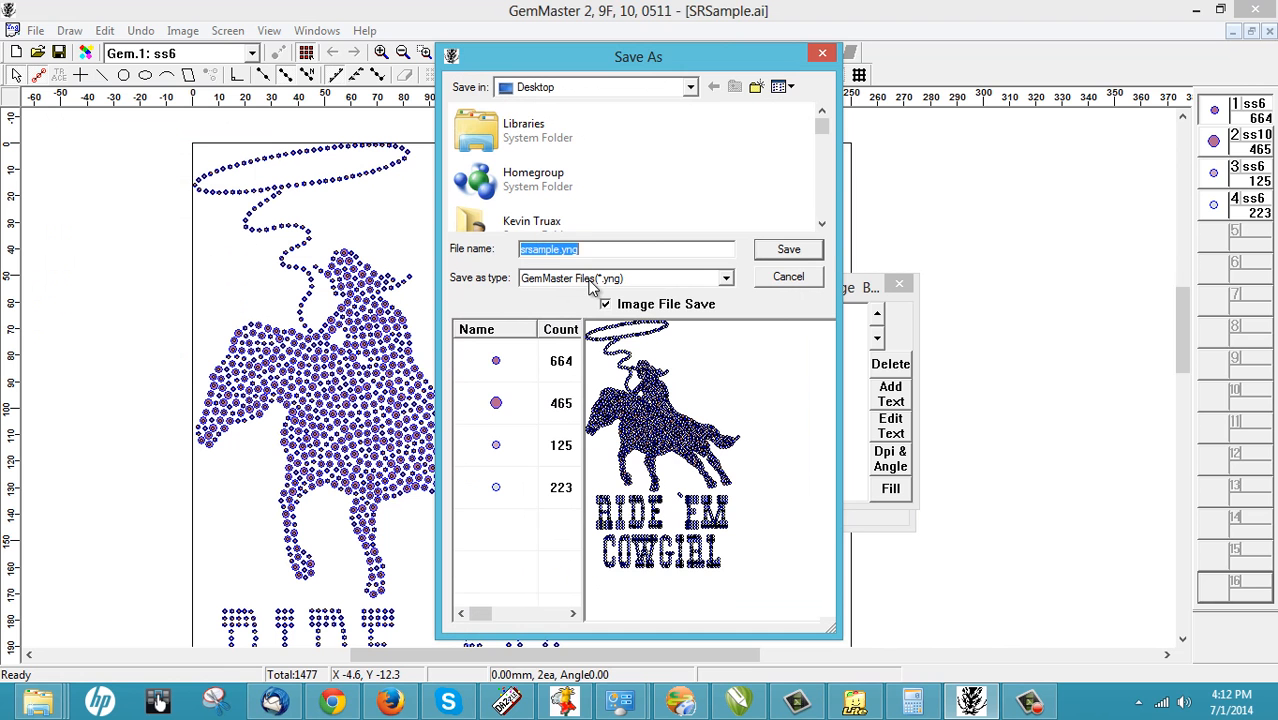
left_click(786, 250)
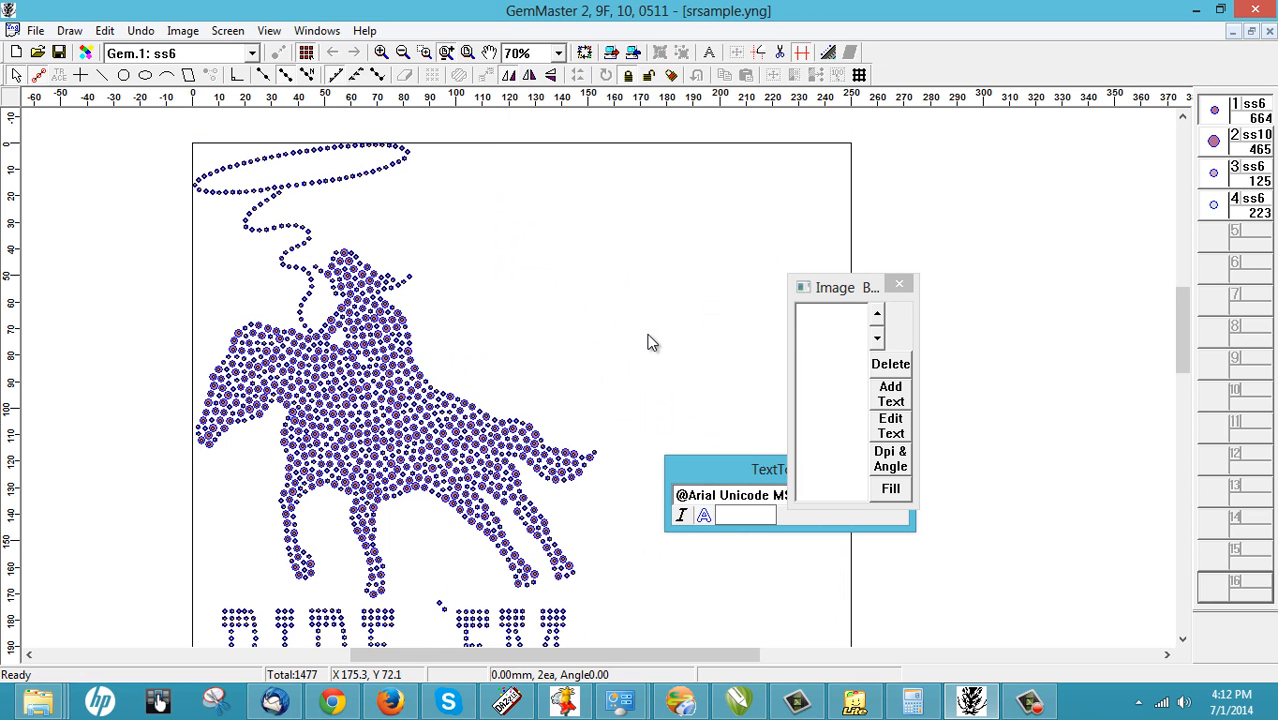
Switch to Hotfix Era, create a new design and import the YNG file srsample.yng from the Desktop.
left_click(682, 704)
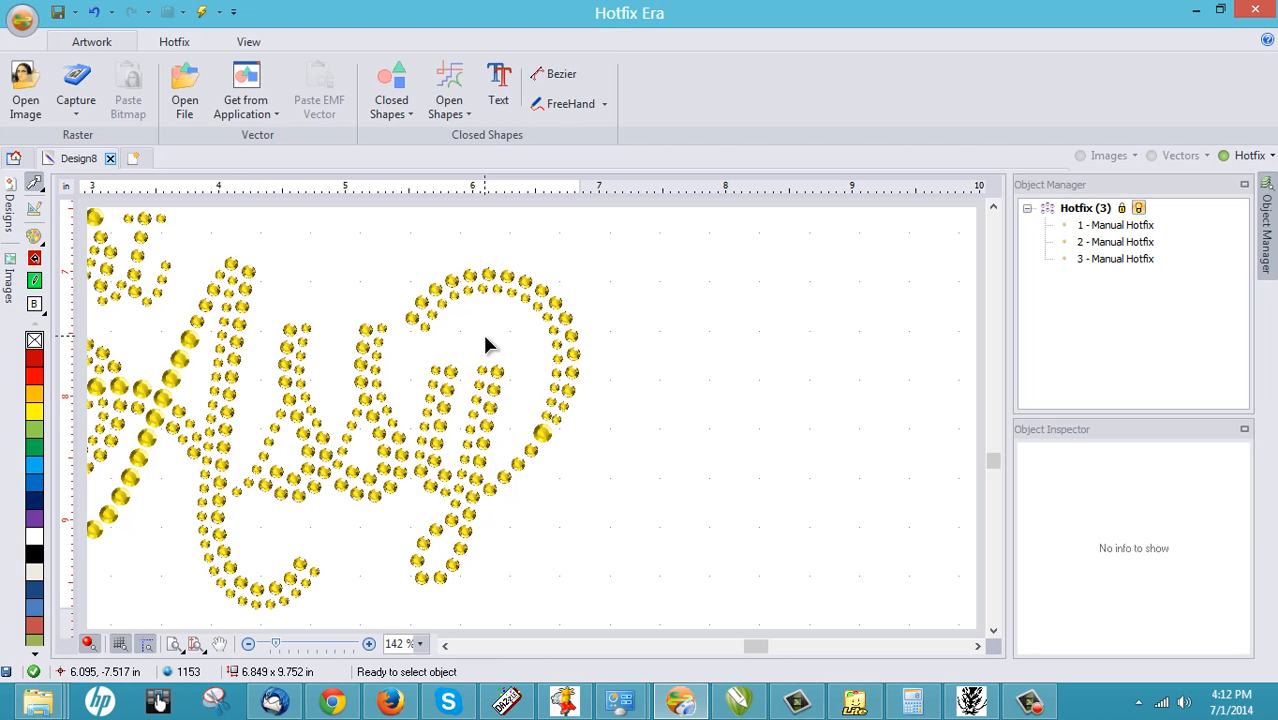
left_click(133, 158)
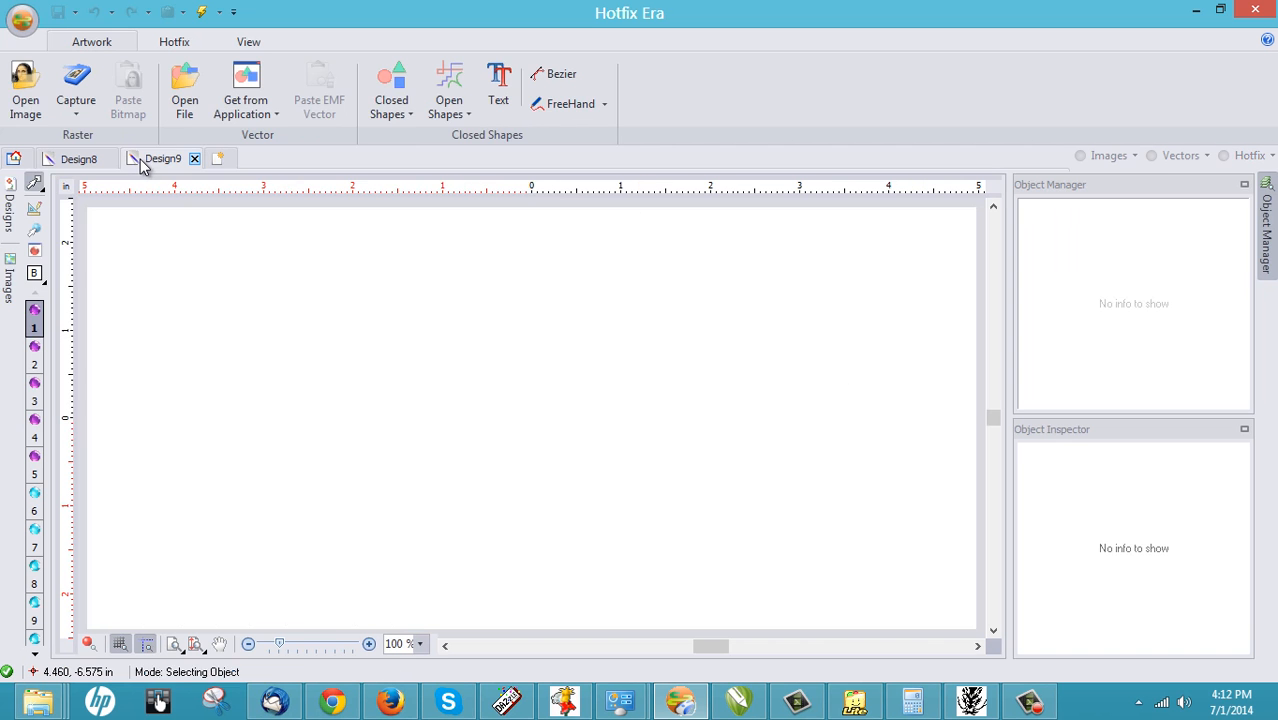
left_click(22, 18)
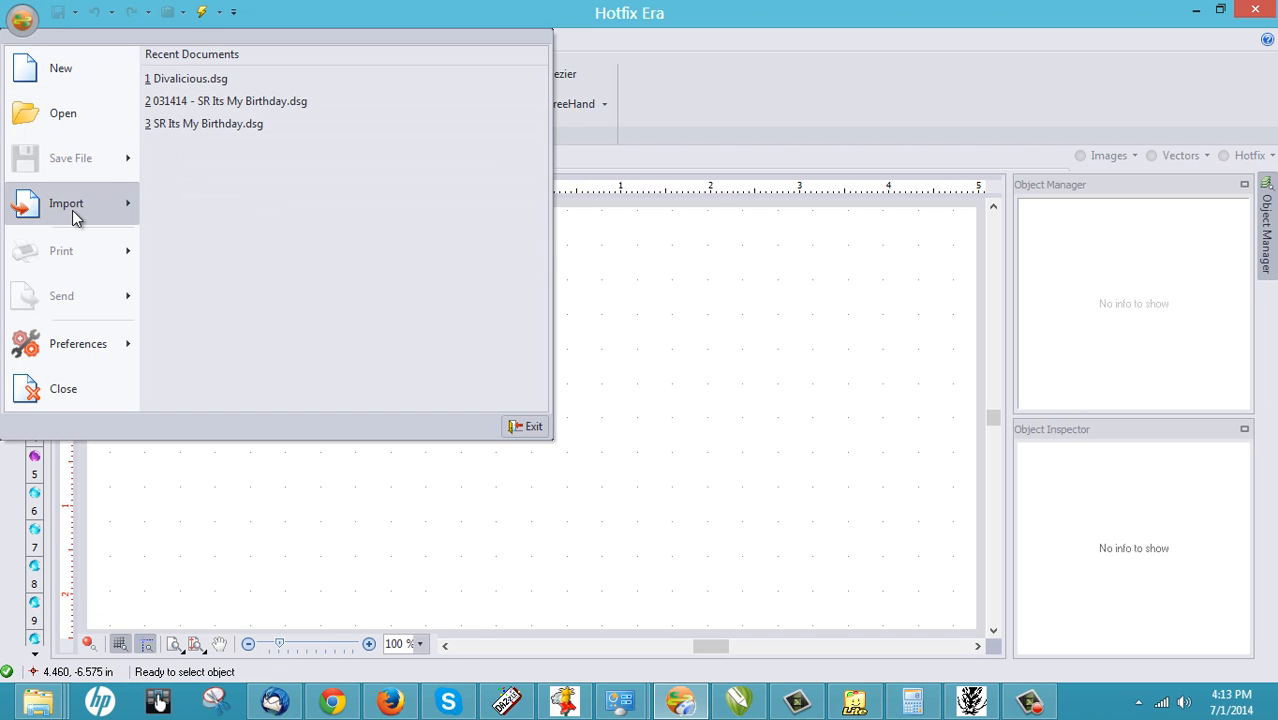
mouse_move(75, 208)
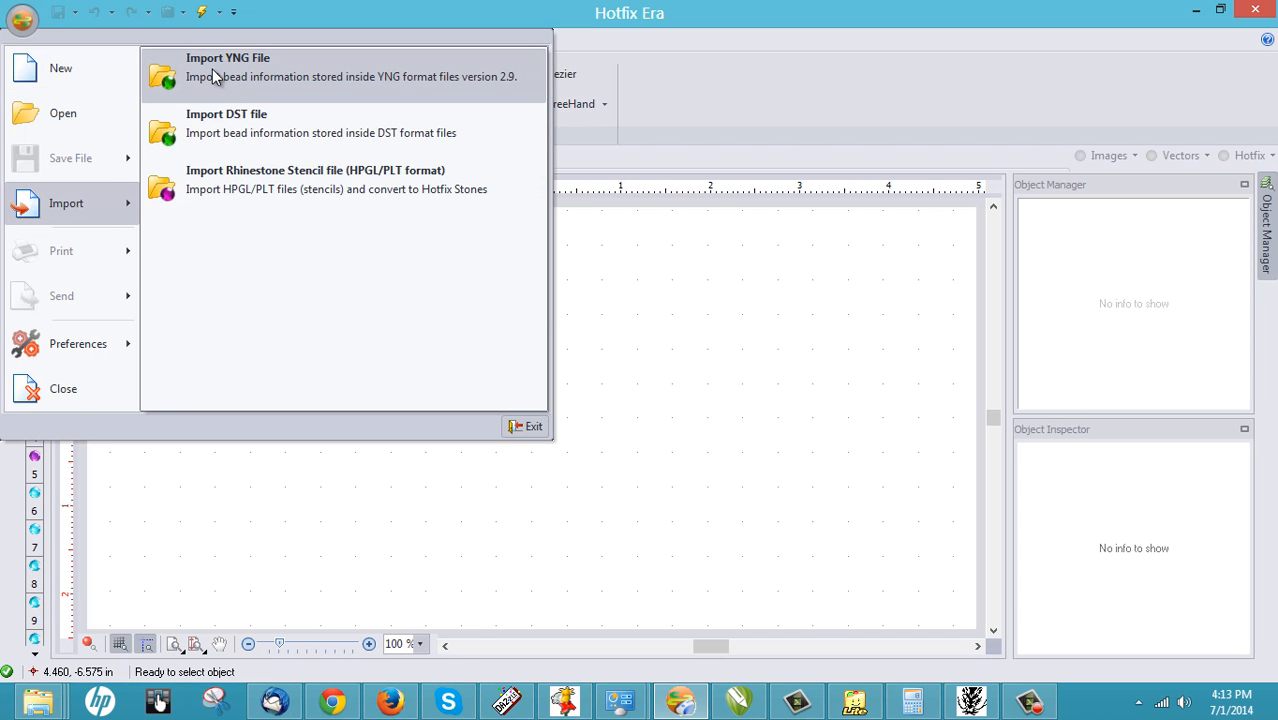
left_click(256, 73)
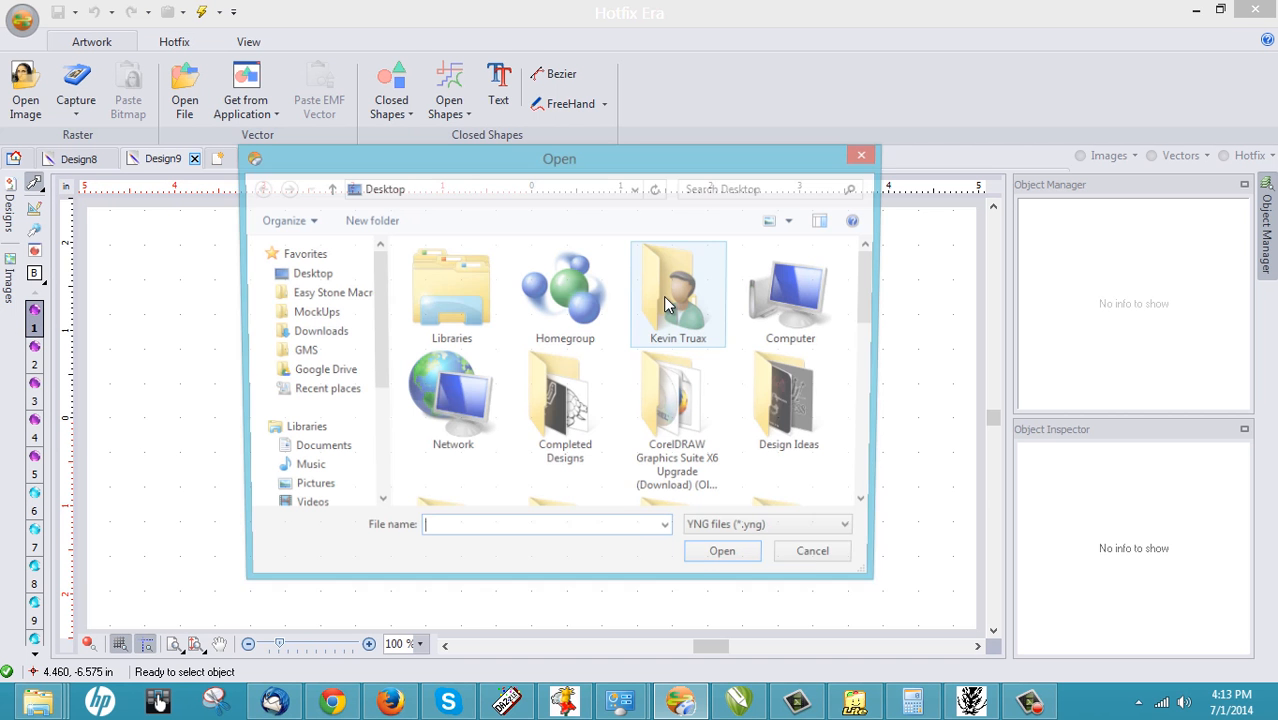
left_click_drag(872, 316, 871, 523)
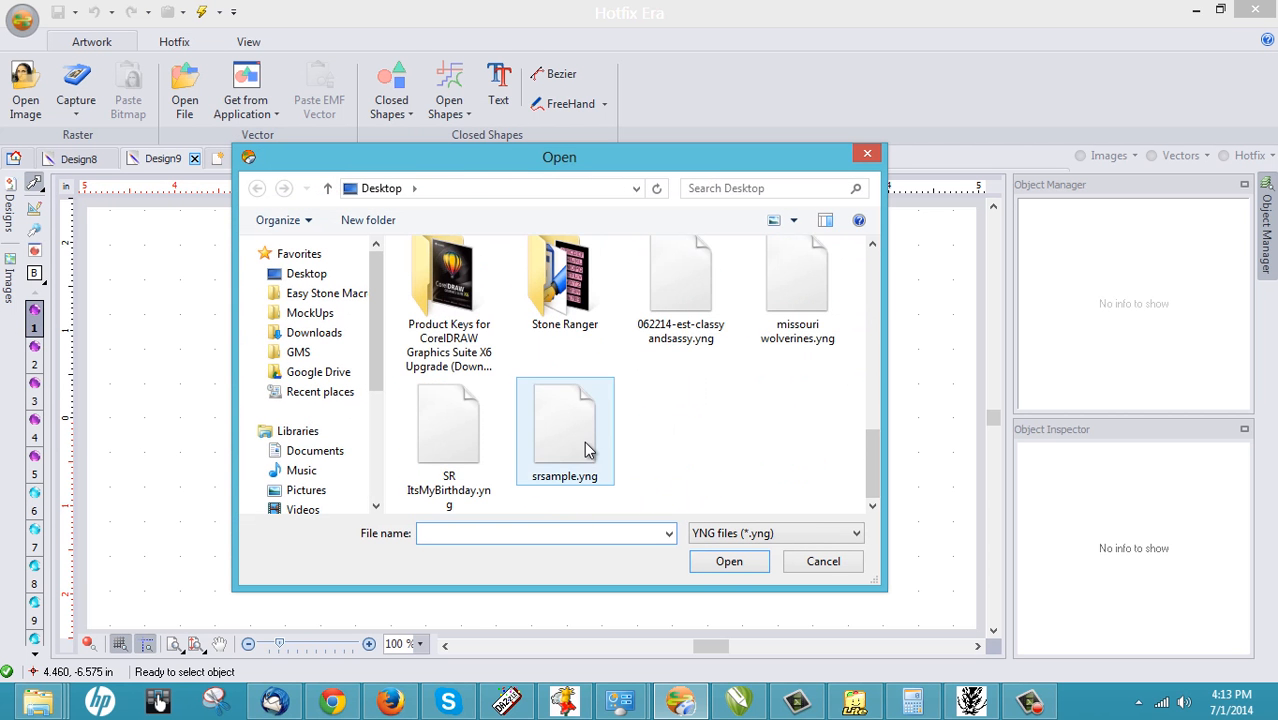
left_click(572, 450)
double_click(556, 450)
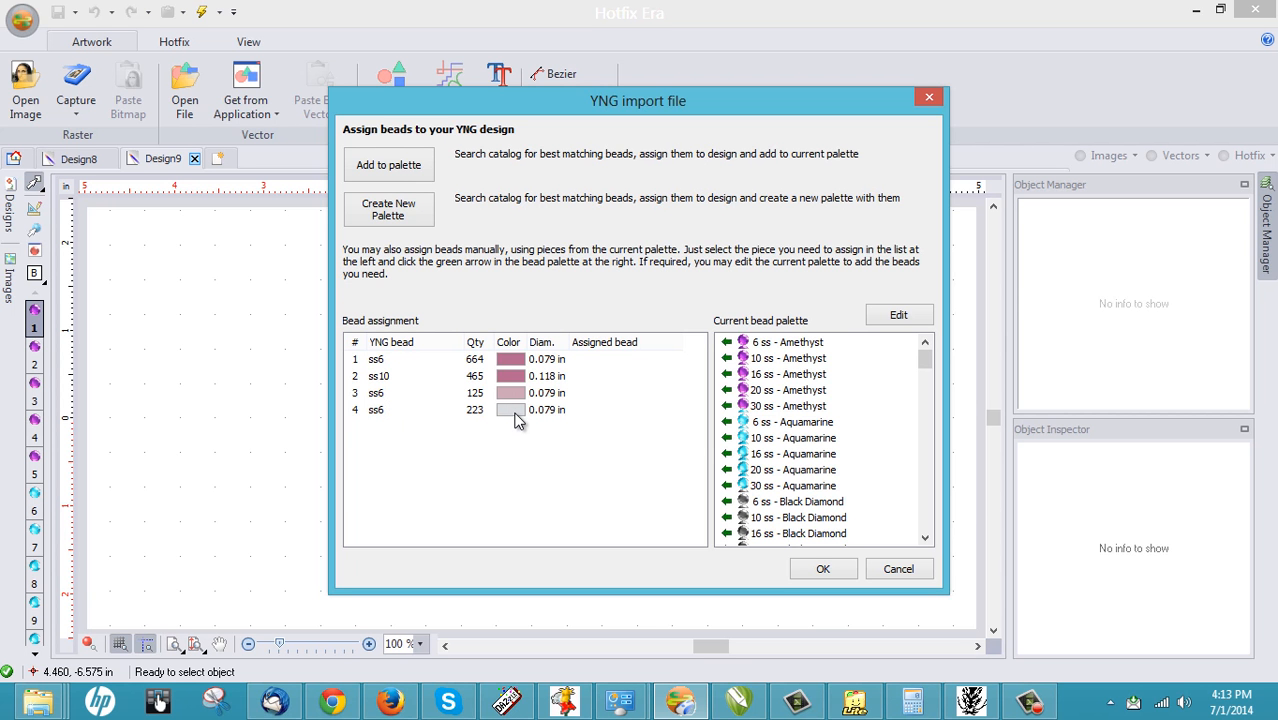
Assign the best matching catalog beads and add them to the palette, then reassign the ss10 bead to 10 ss - Rose.
left_click(390, 166)
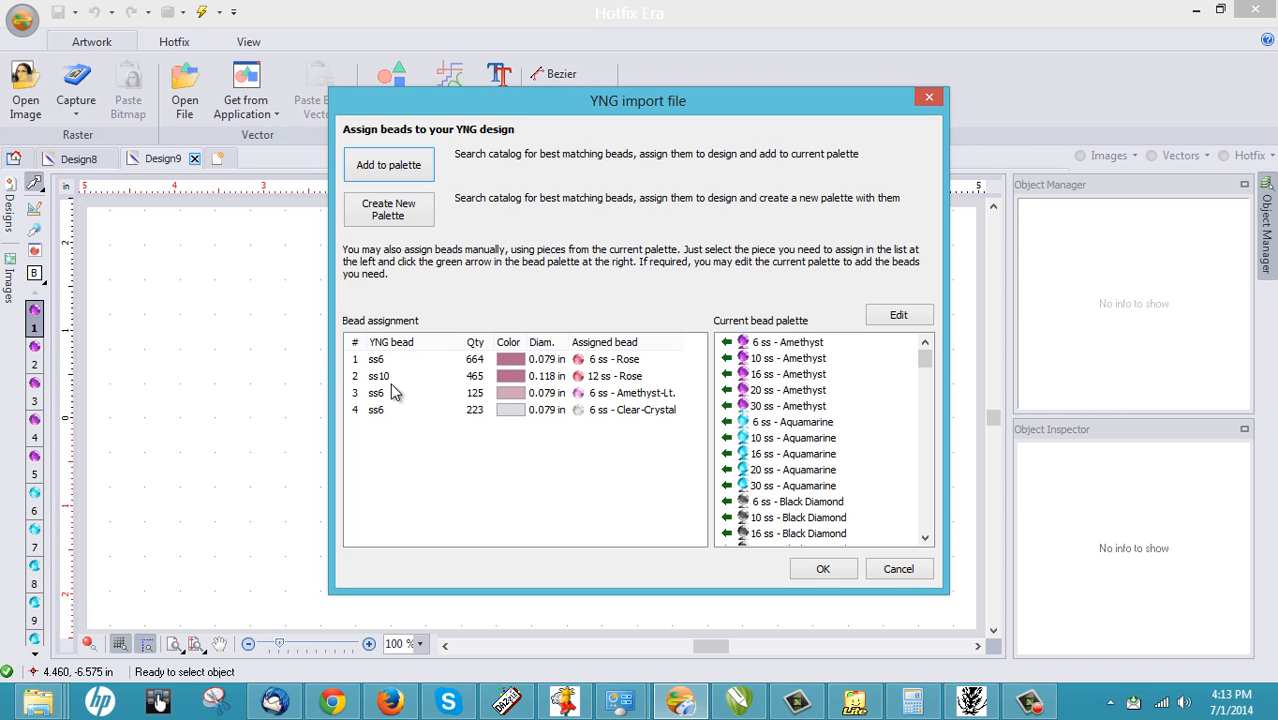
left_click(602, 378)
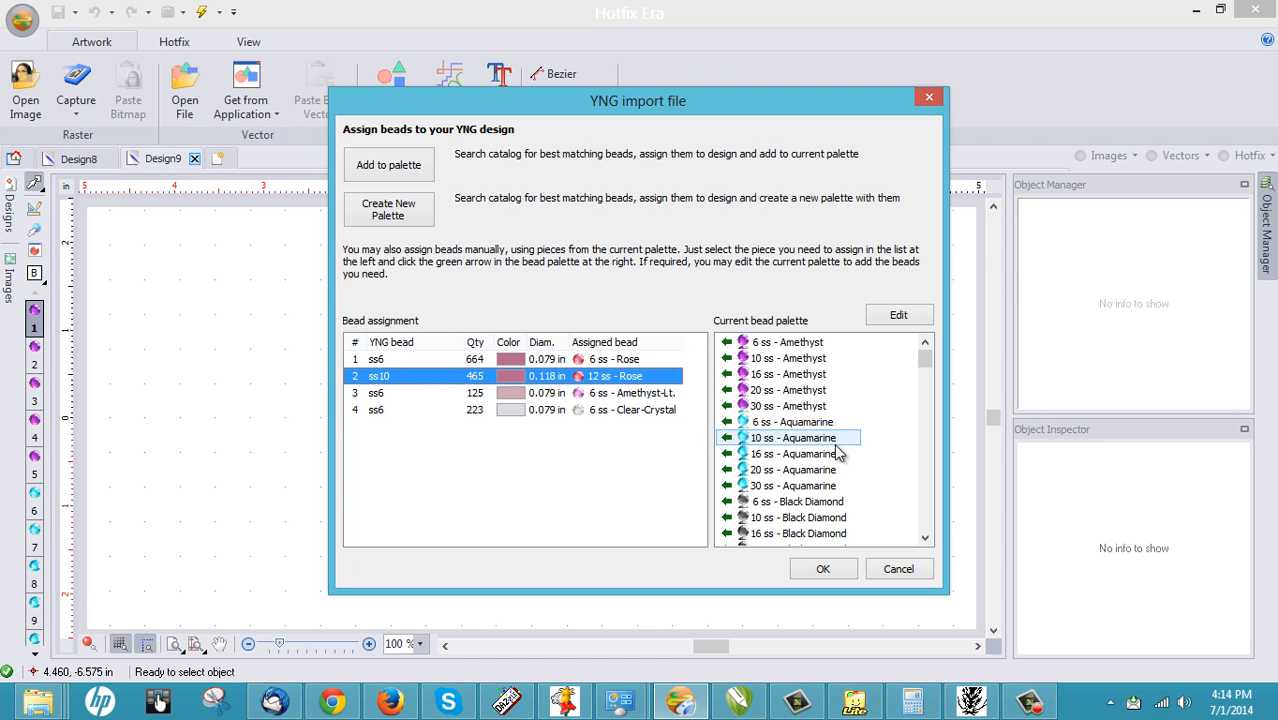
left_click_drag(926, 360, 923, 384)
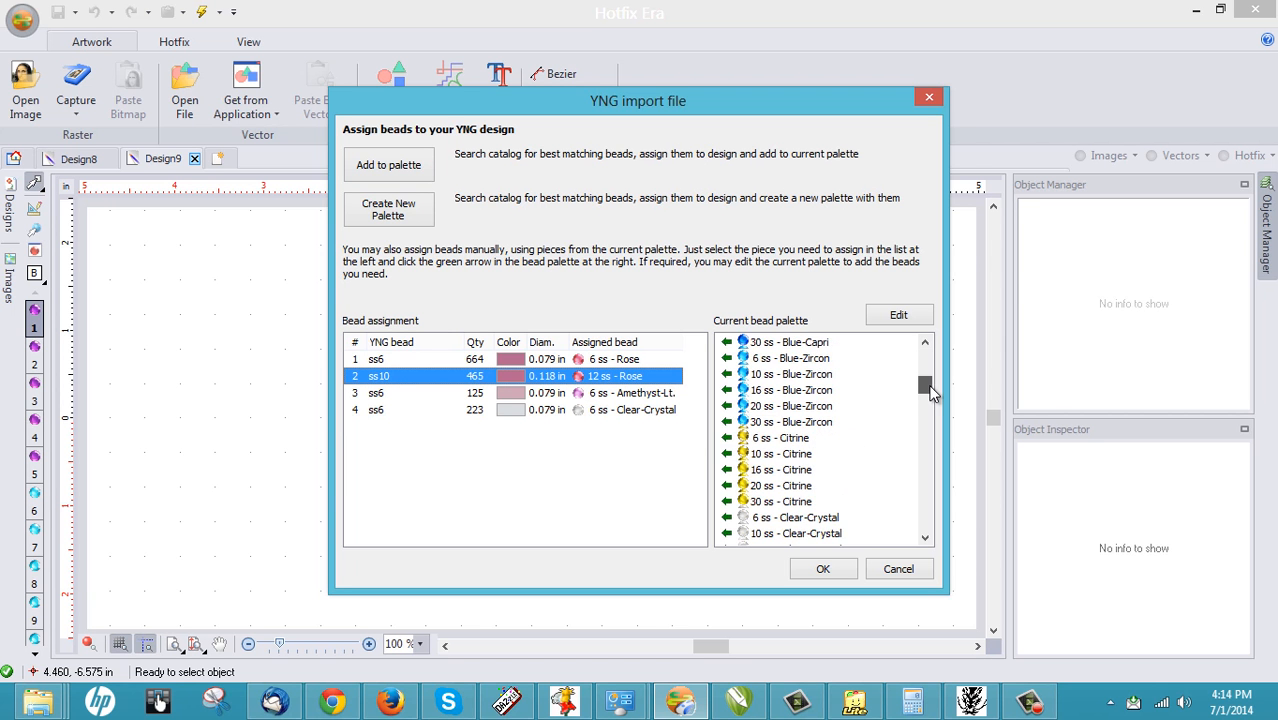
left_click_drag(925, 536, 926, 532)
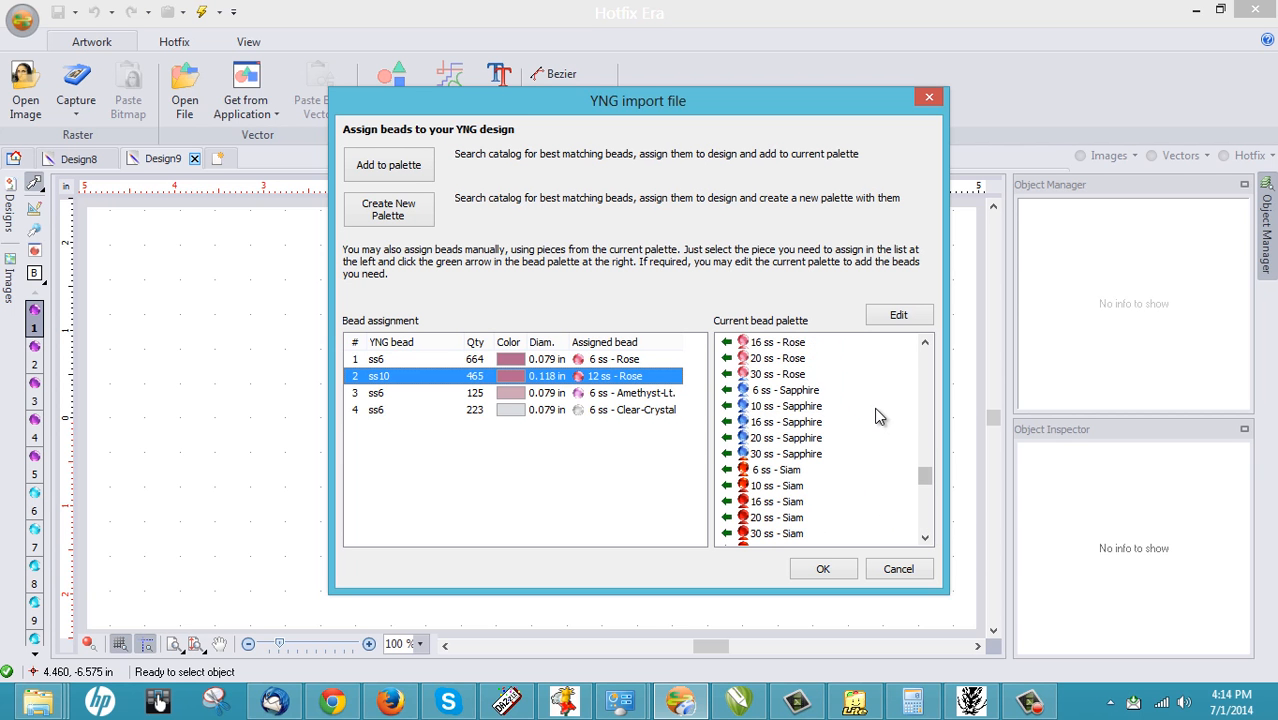
left_click(924, 342)
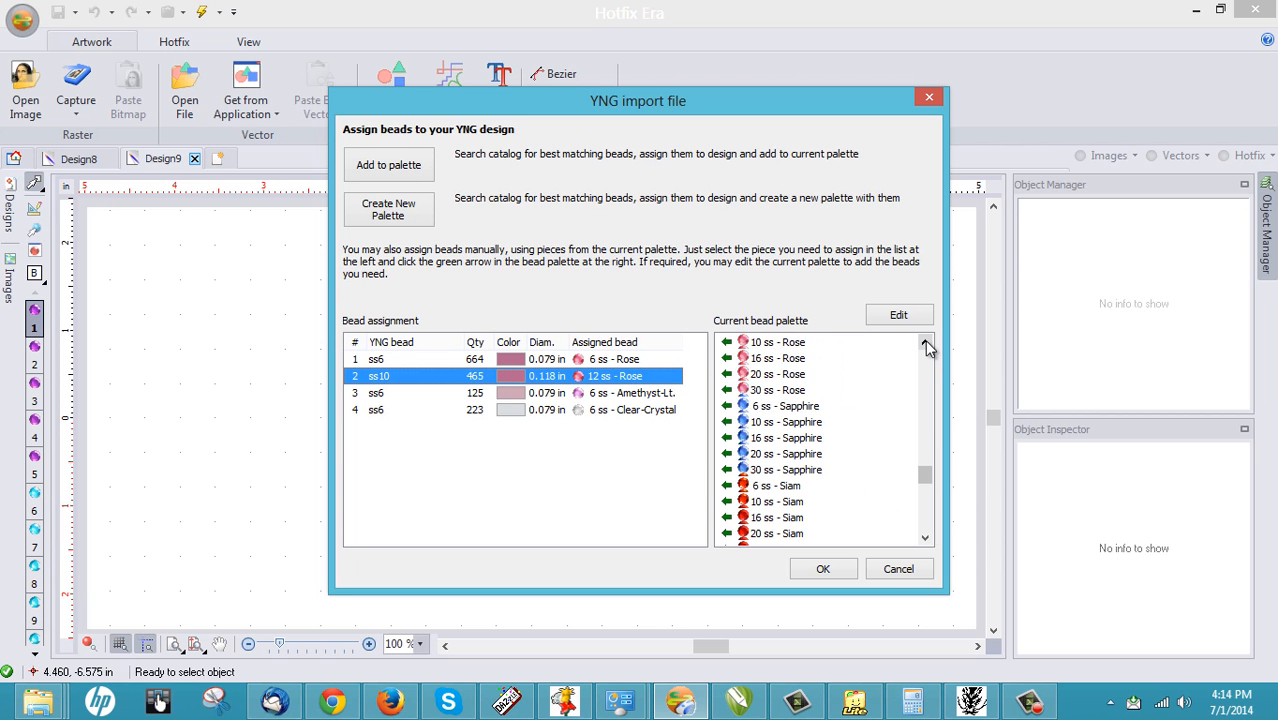
left_click(924, 342)
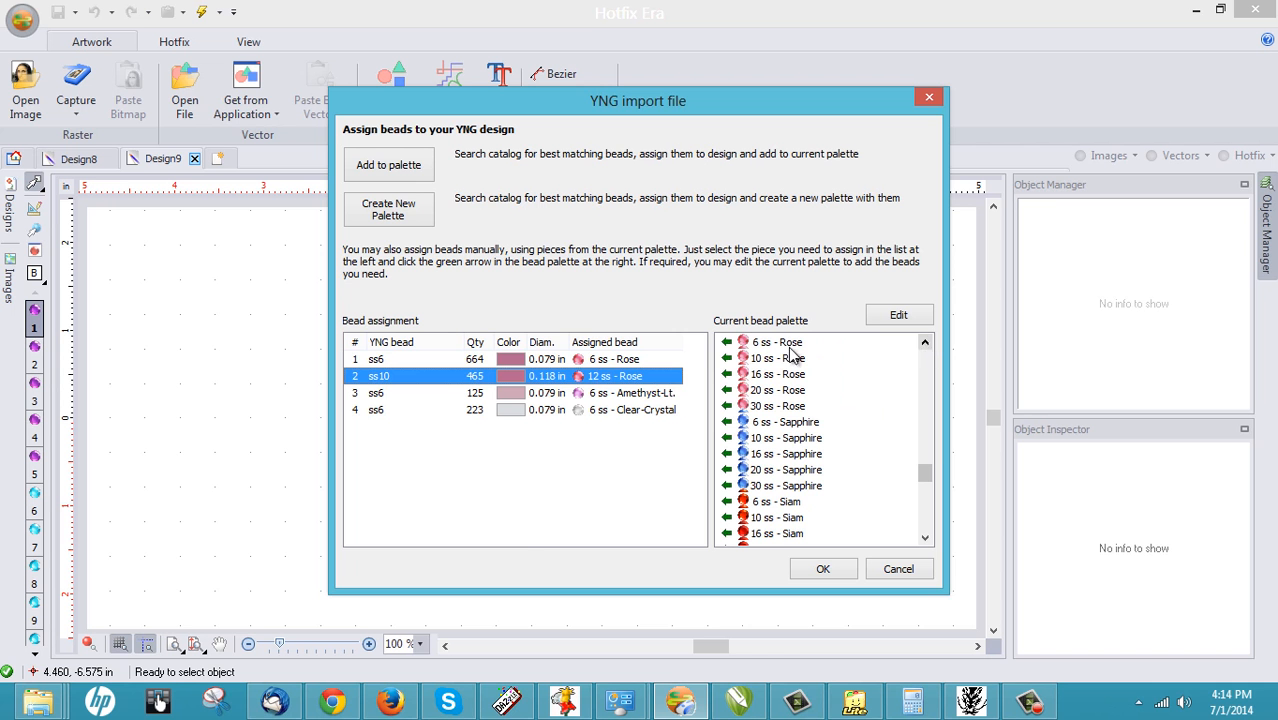
left_click(729, 359)
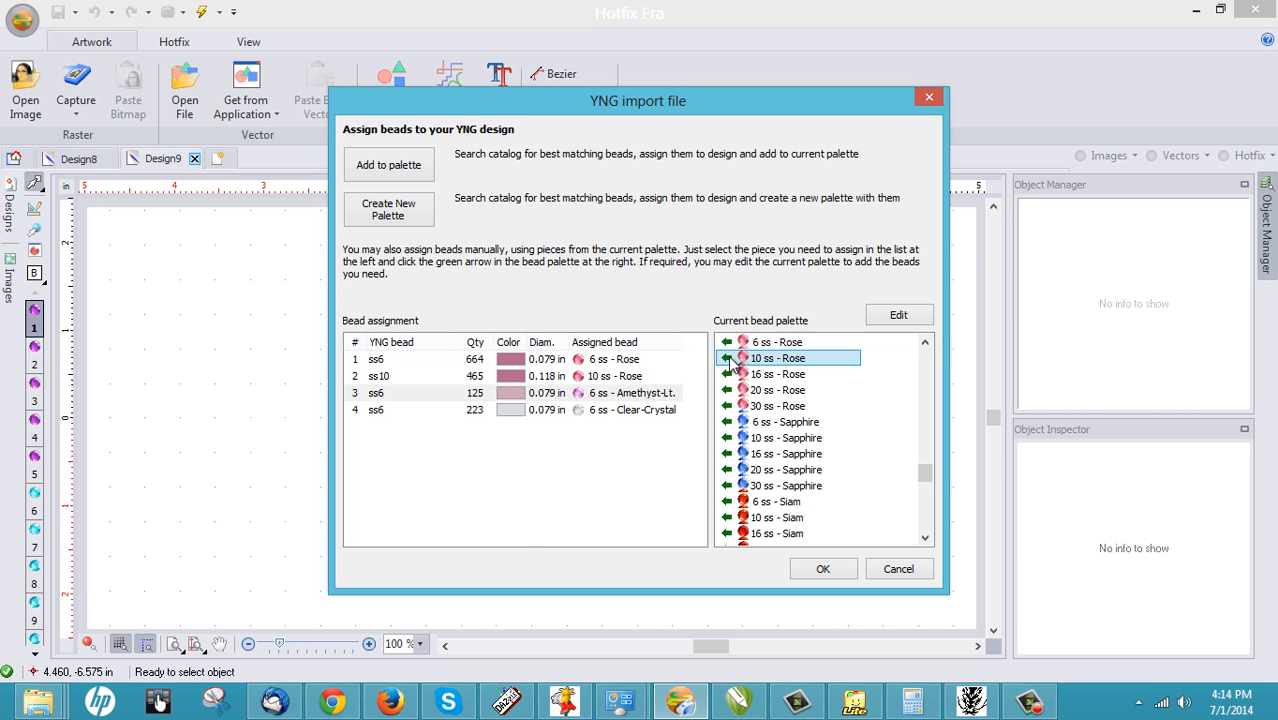
Look through the current bead palette for an alternative to the 6 ss - Amethyst-Lt. assignment of bead 3.
left_click(622, 394)
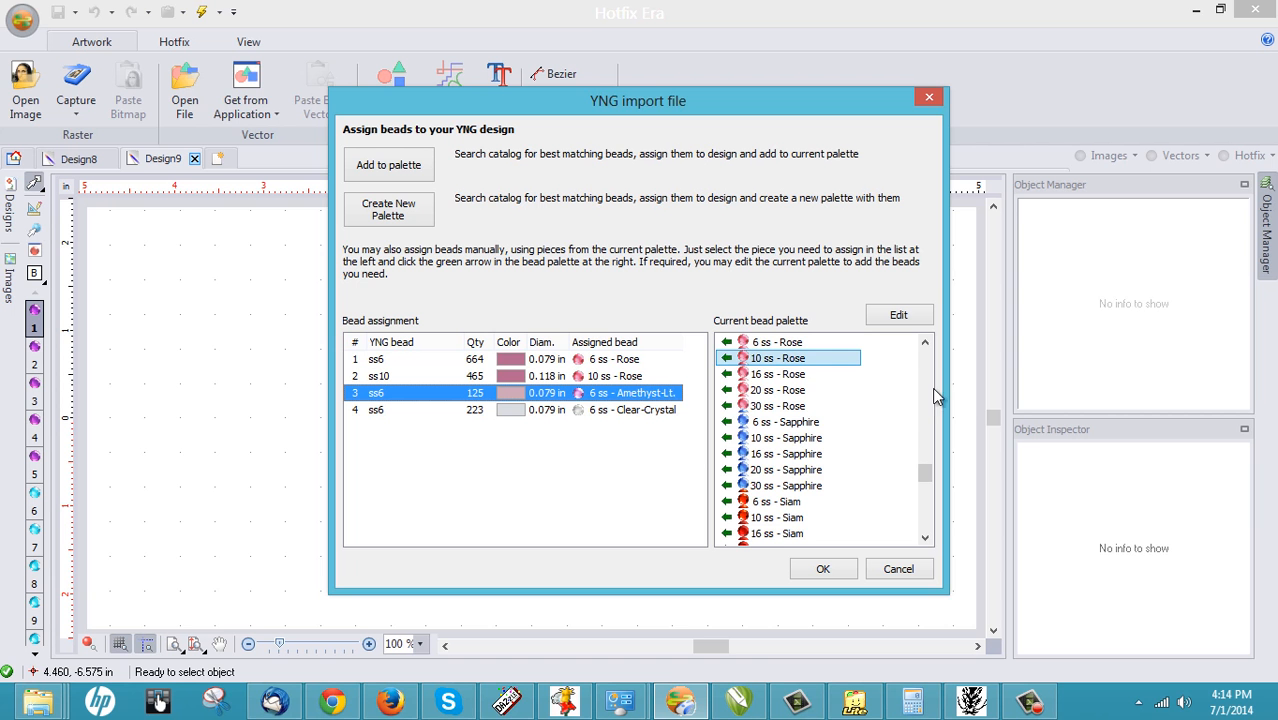
left_click(925, 342)
left_click(925, 342)
left_click(925, 342)
left_click(925, 342)
left_click(925, 342)
left_click(925, 342)
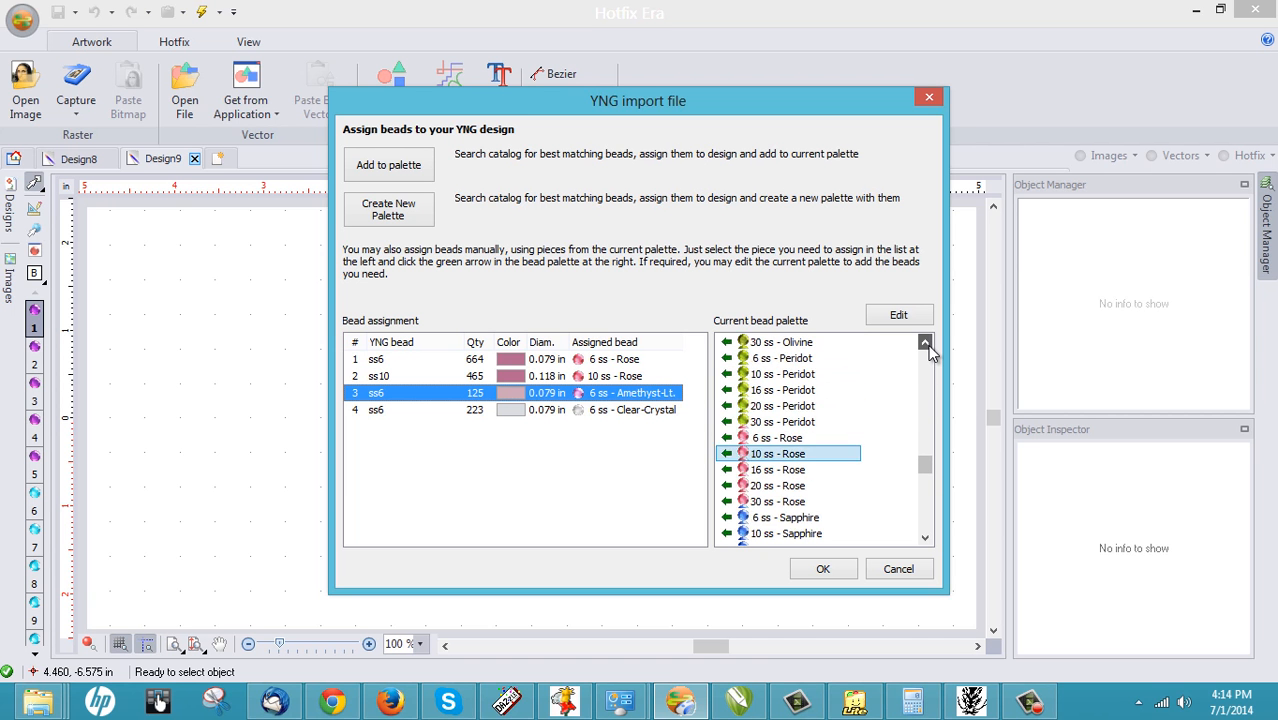
left_click(925, 342)
left_click(925, 342)
left_click_drag(925, 342, 929, 345)
left_click_drag(927, 424, 939, 348)
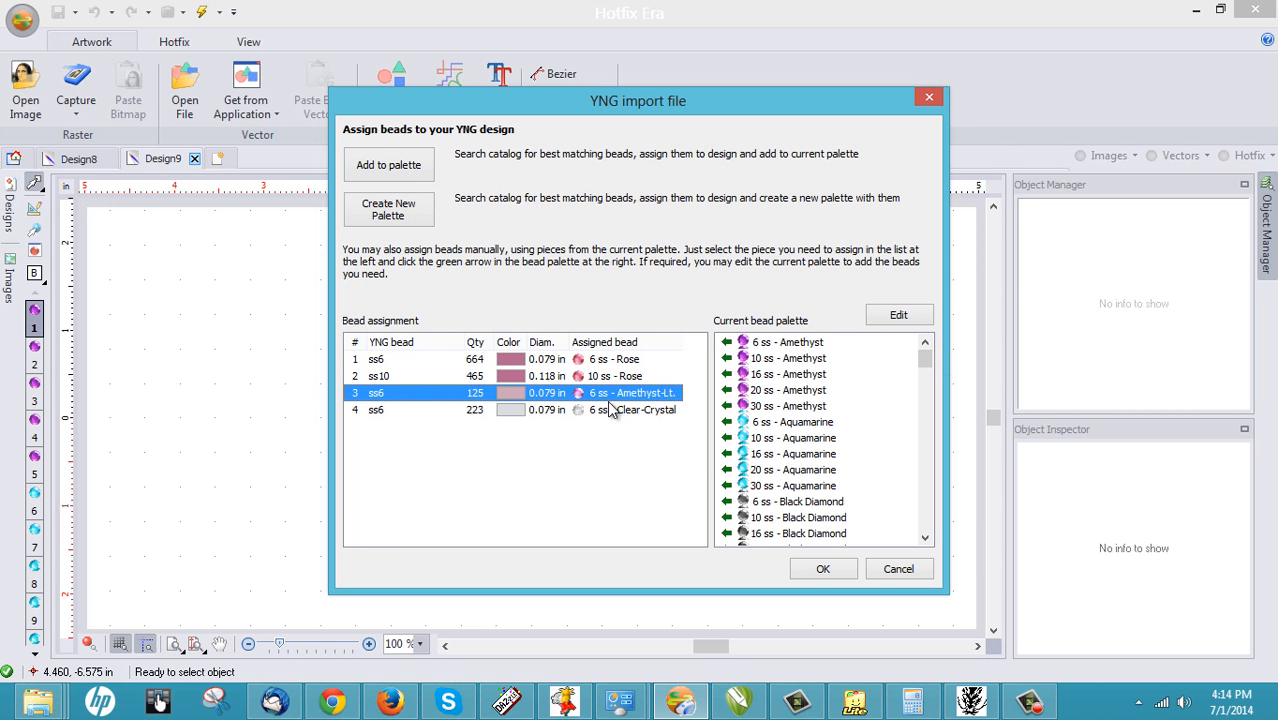
Complete the YNG import with the assigned beads and turn on the realistic stone display.
left_click(846, 570)
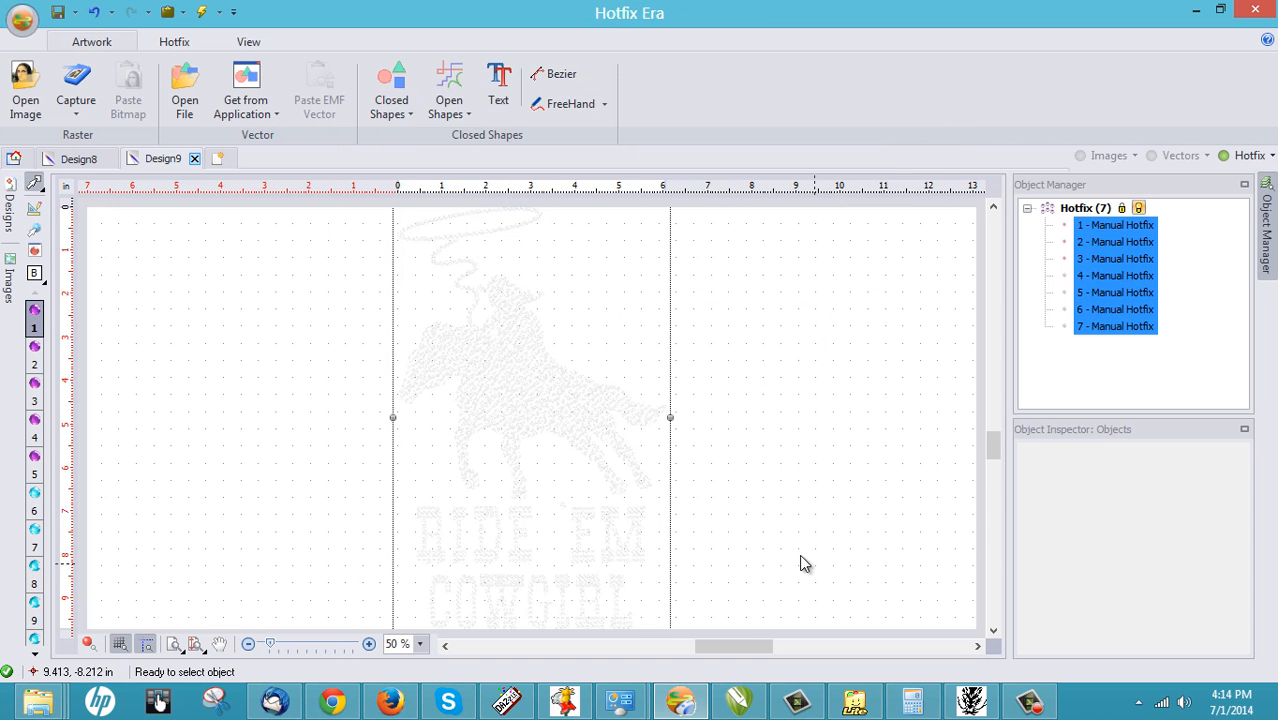
left_click(722, 474)
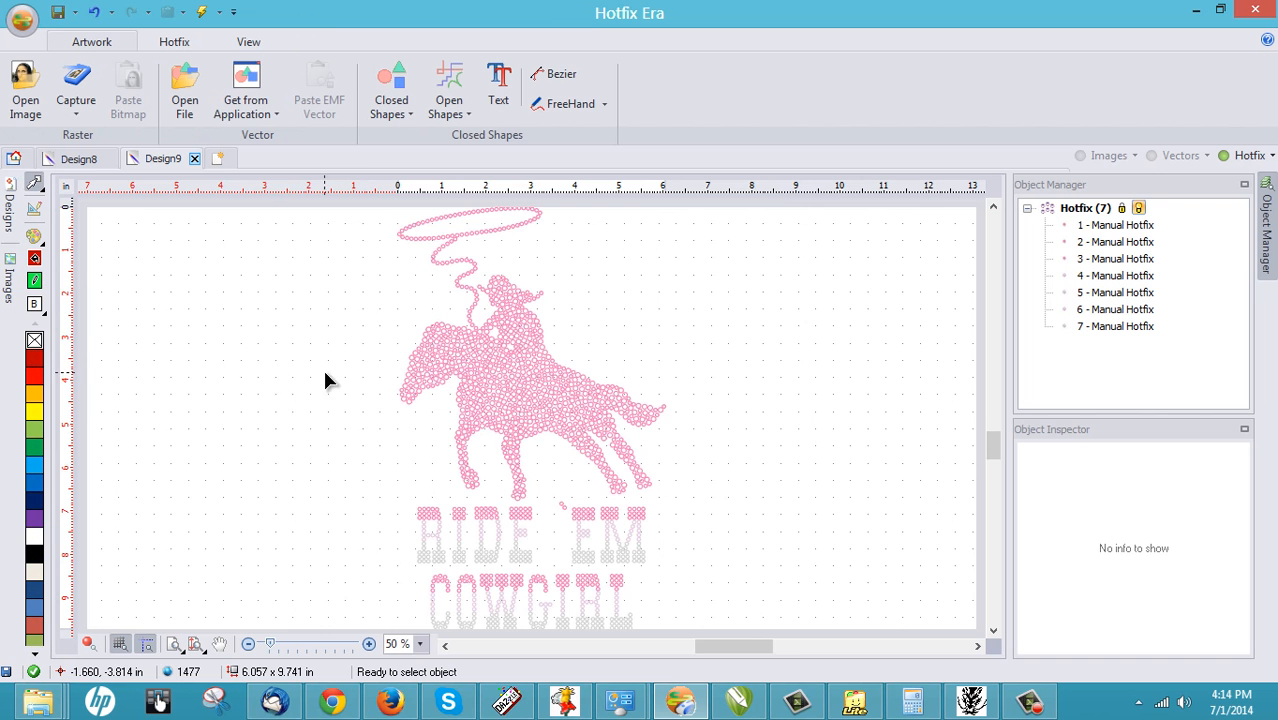
scroll(342, 369, "down", 1)
scroll(450, 548, "up", 4)
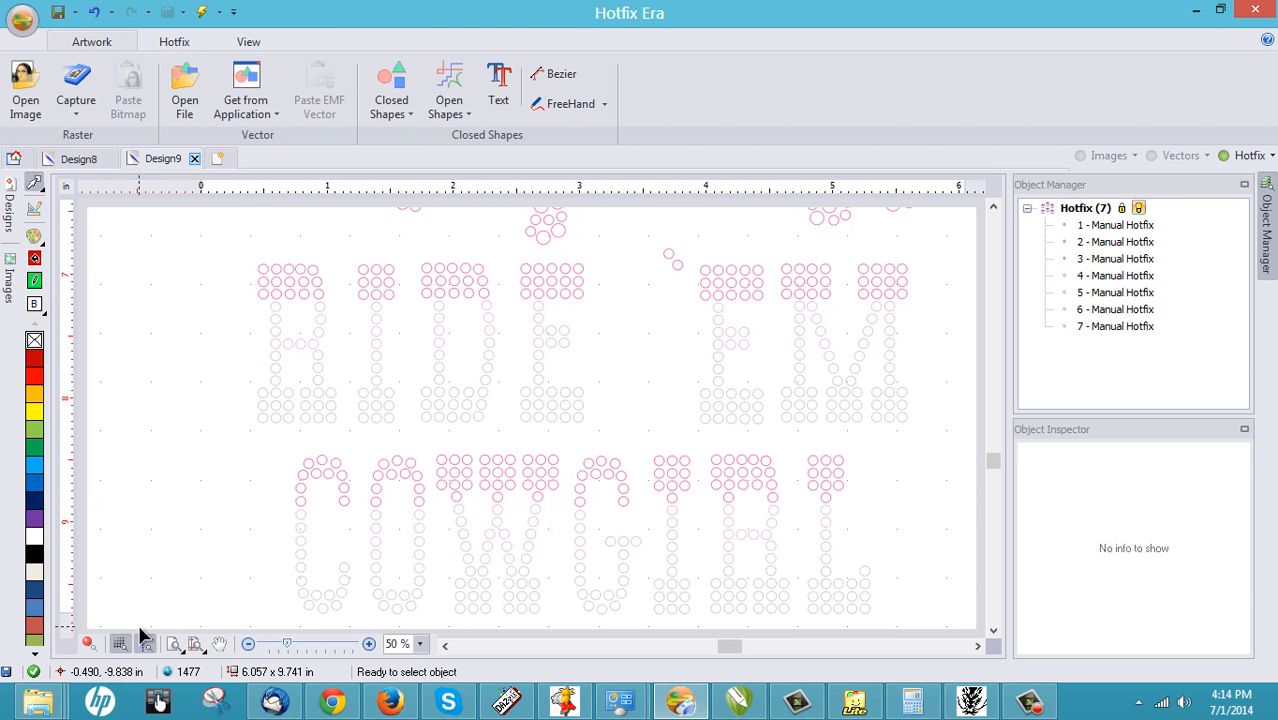
left_click(88, 643)
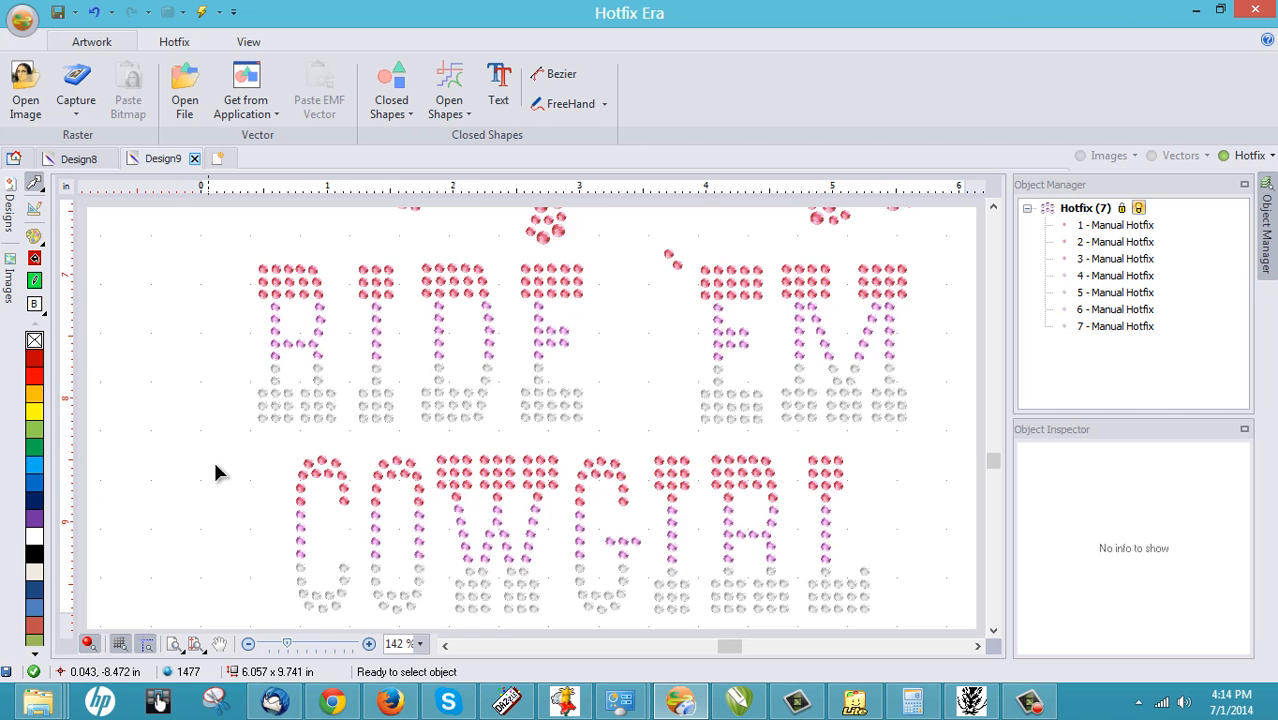
Set the design's background color to black.
scroll(141, 420, "down", 1)
left_click(35, 305)
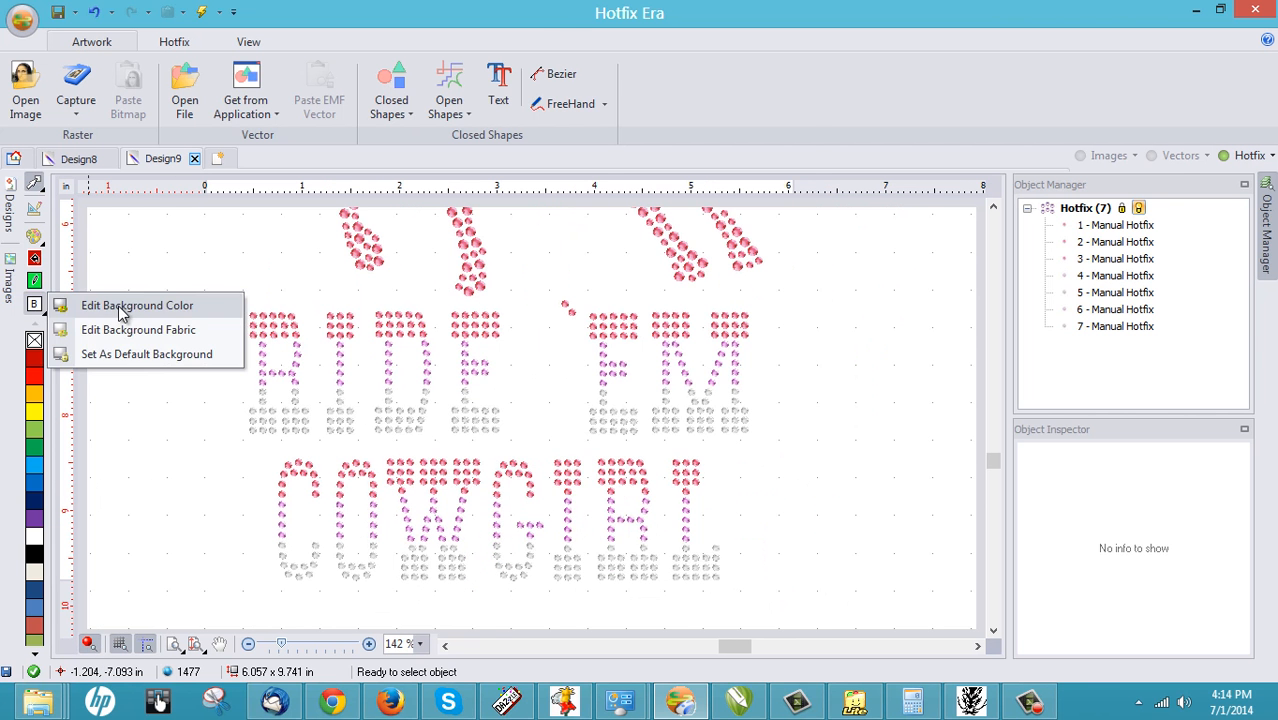
left_click(130, 305)
left_click(565, 236)
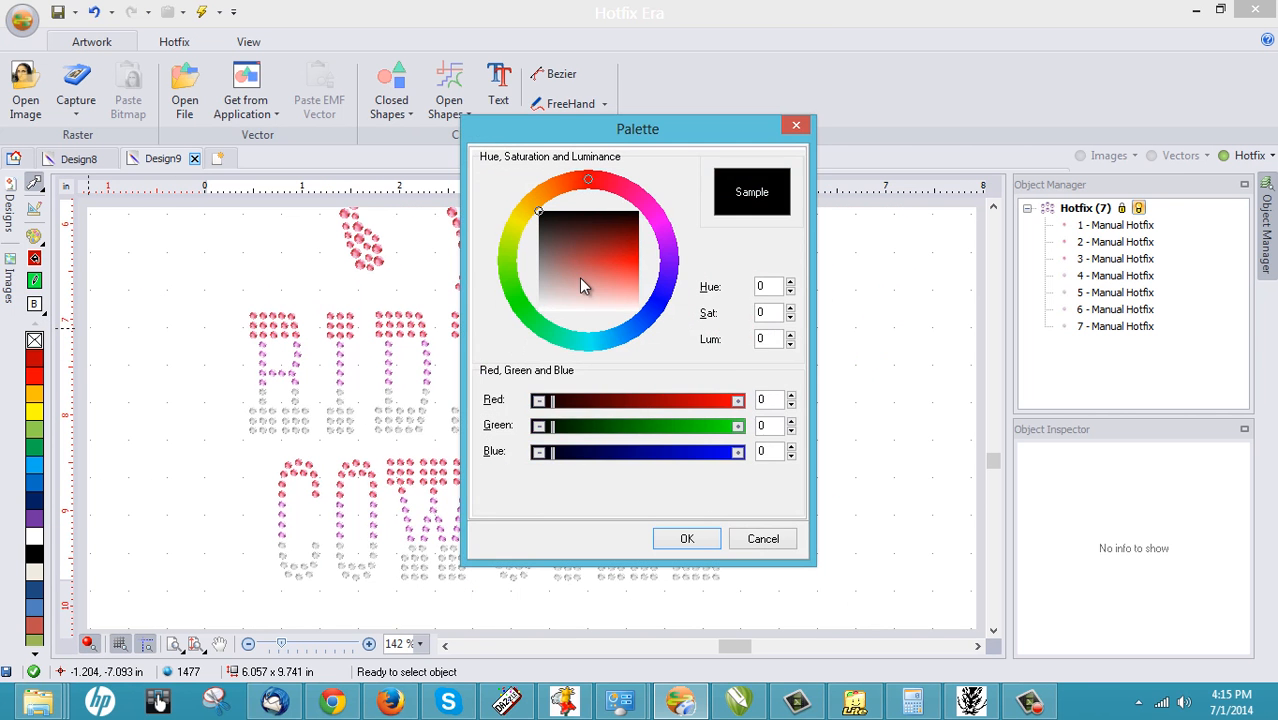
left_click(685, 539)
left_click(478, 517)
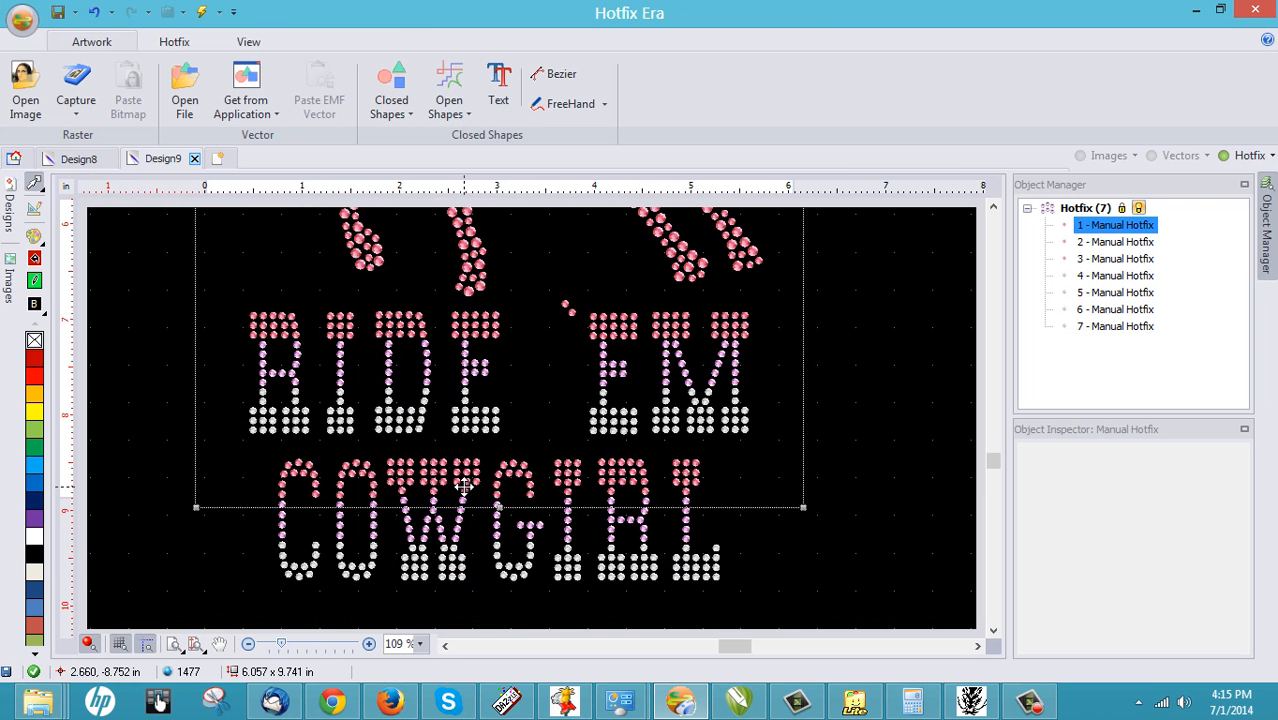
Check the overall size of the complete cowgirl design.
scroll(478, 517, "down", 1)
scroll(650, 507, "down", 1)
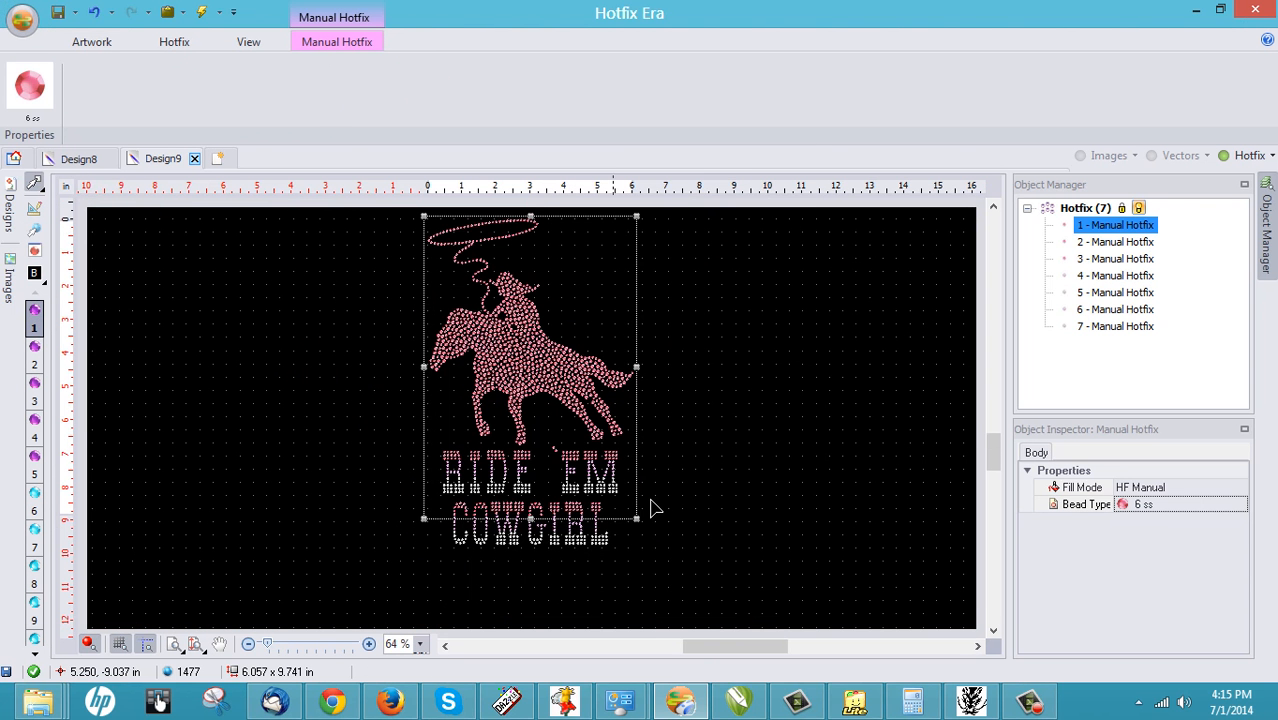
left_click(716, 464)
scroll(445, 510, "down", 1)
scroll(435, 513, "up", 1)
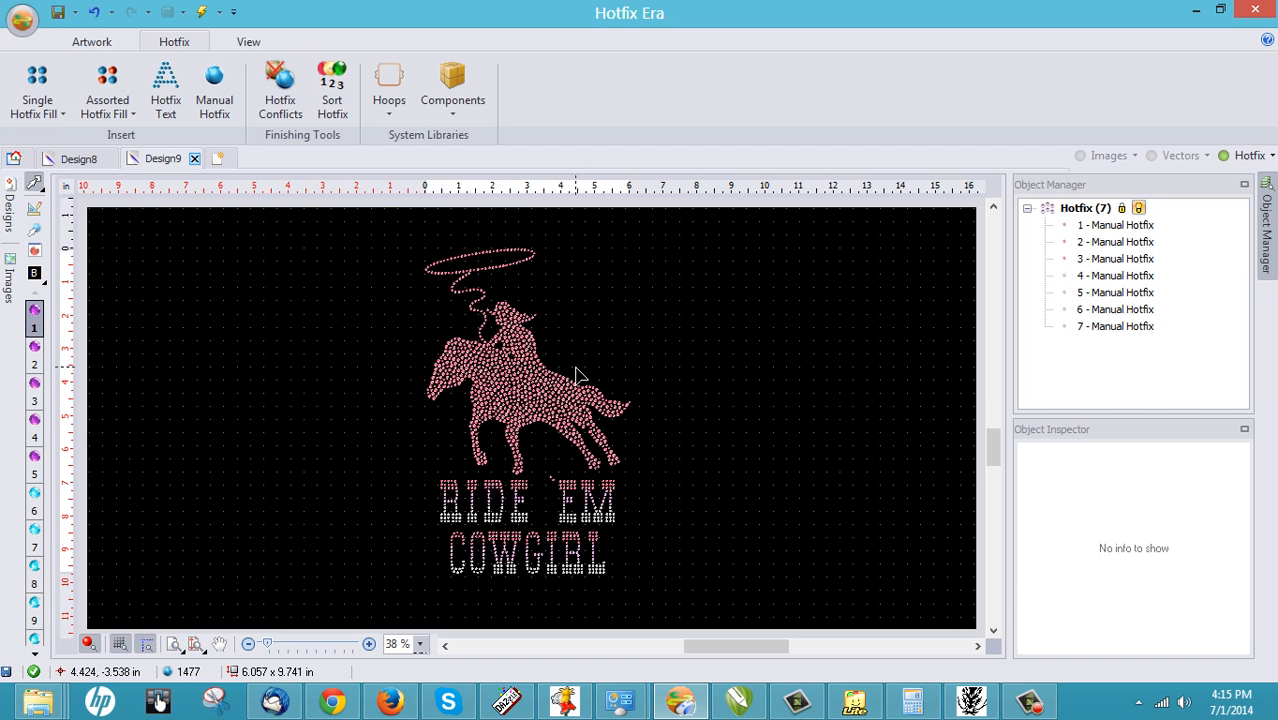
left_click_drag(378, 236, 681, 613)
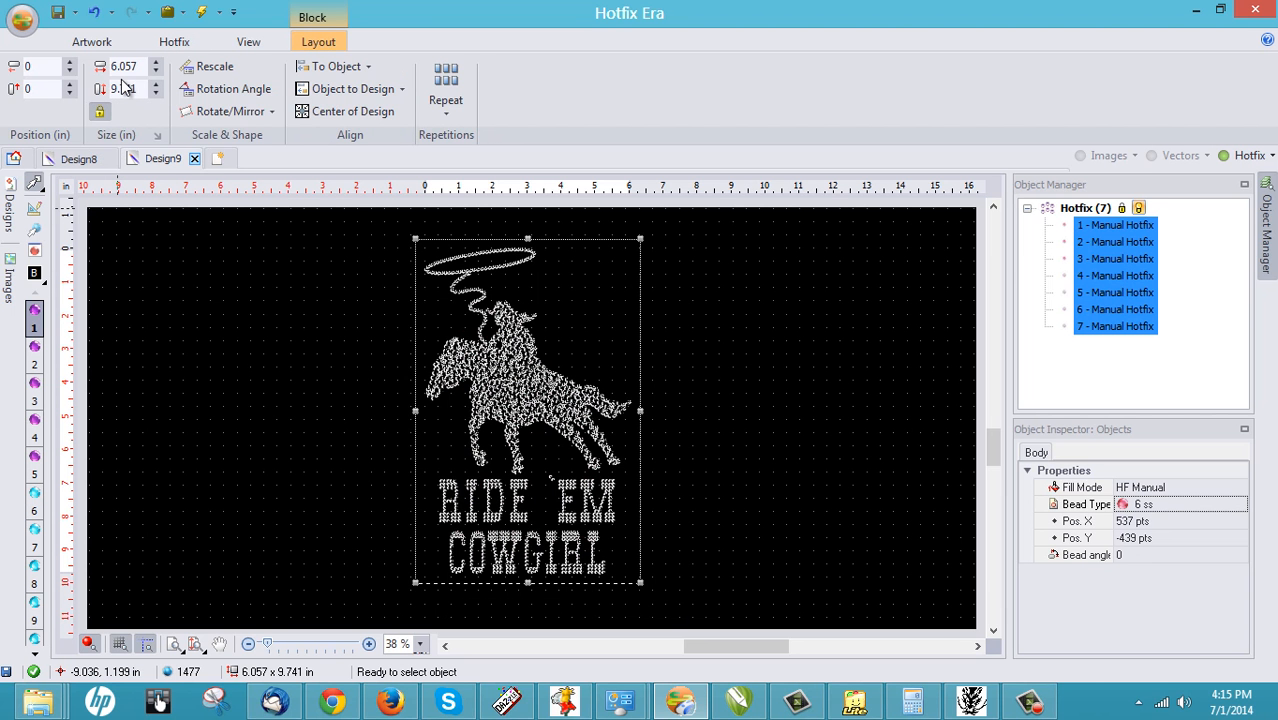
left_click(321, 363)
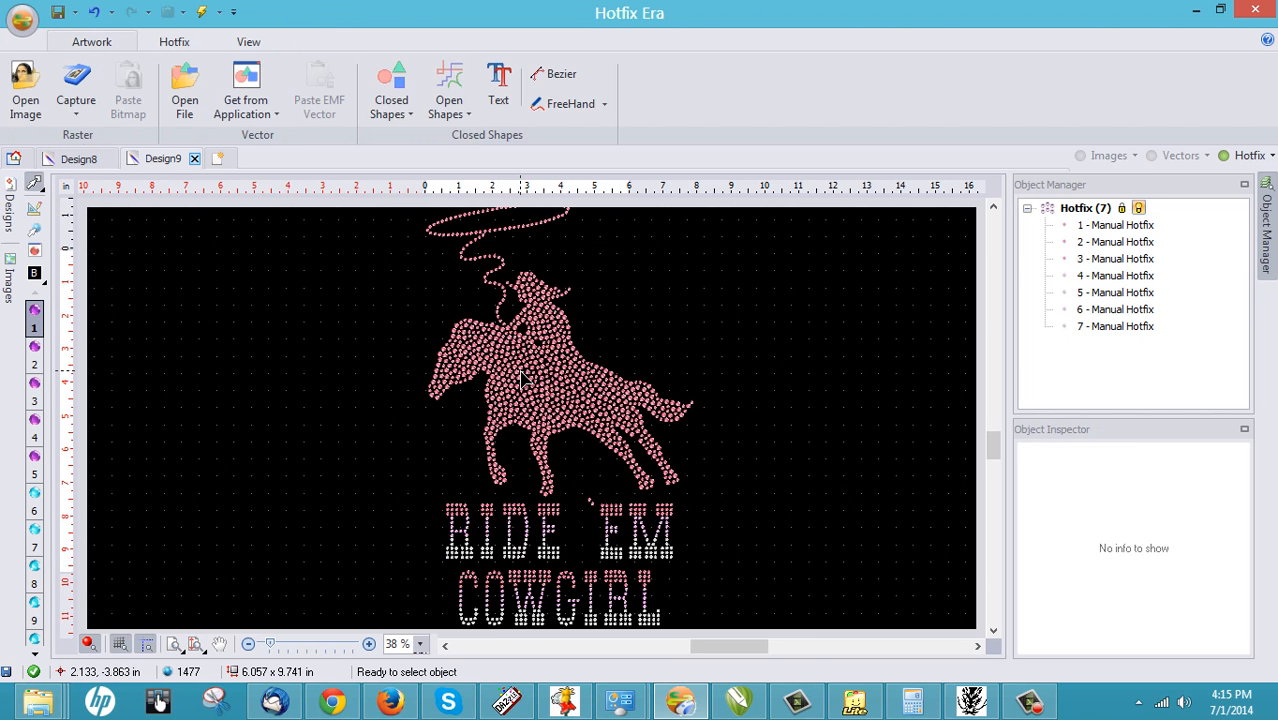
Examine the stone sizes and colors in the horse and in the RIDE 'EM COWGIRL lettering.
scroll(519, 370, "up", 3)
scroll(519, 370, "up", 3)
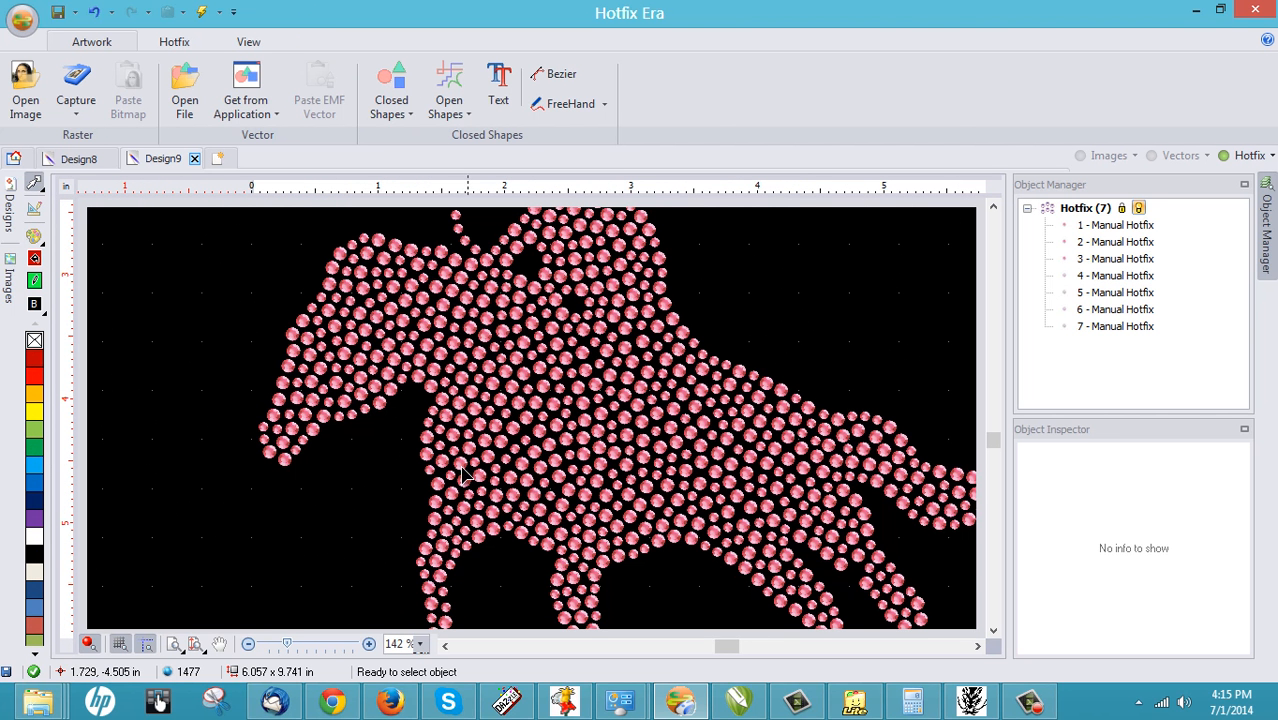
scroll(495, 470, "up", 2)
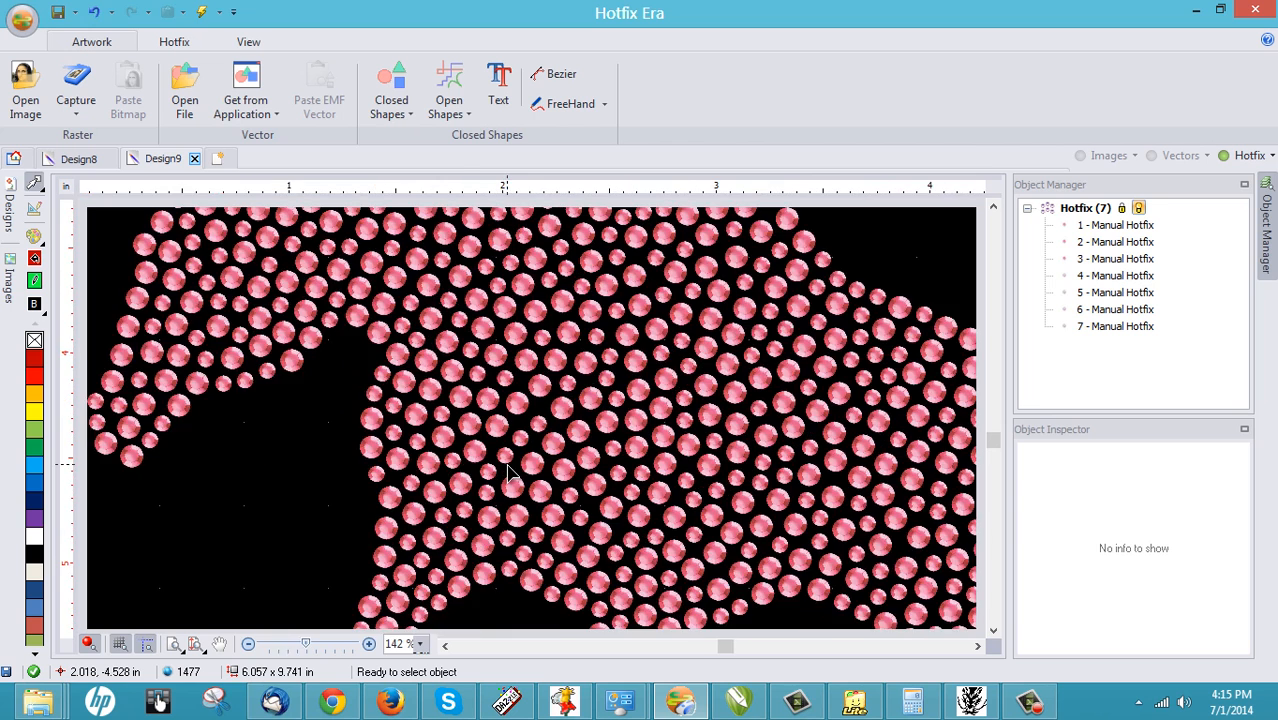
scroll(455, 400, "down", 4)
scroll(470, 362, "down", 3)
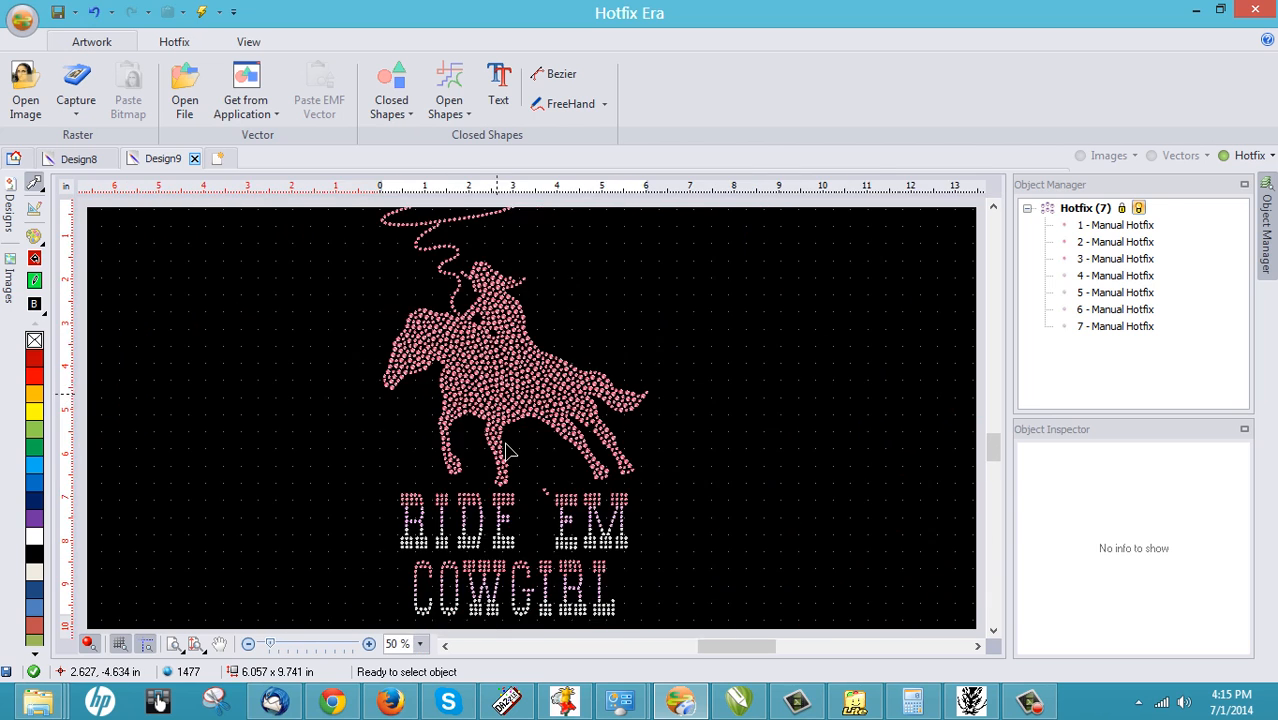
scroll(470, 530, "up", 5)
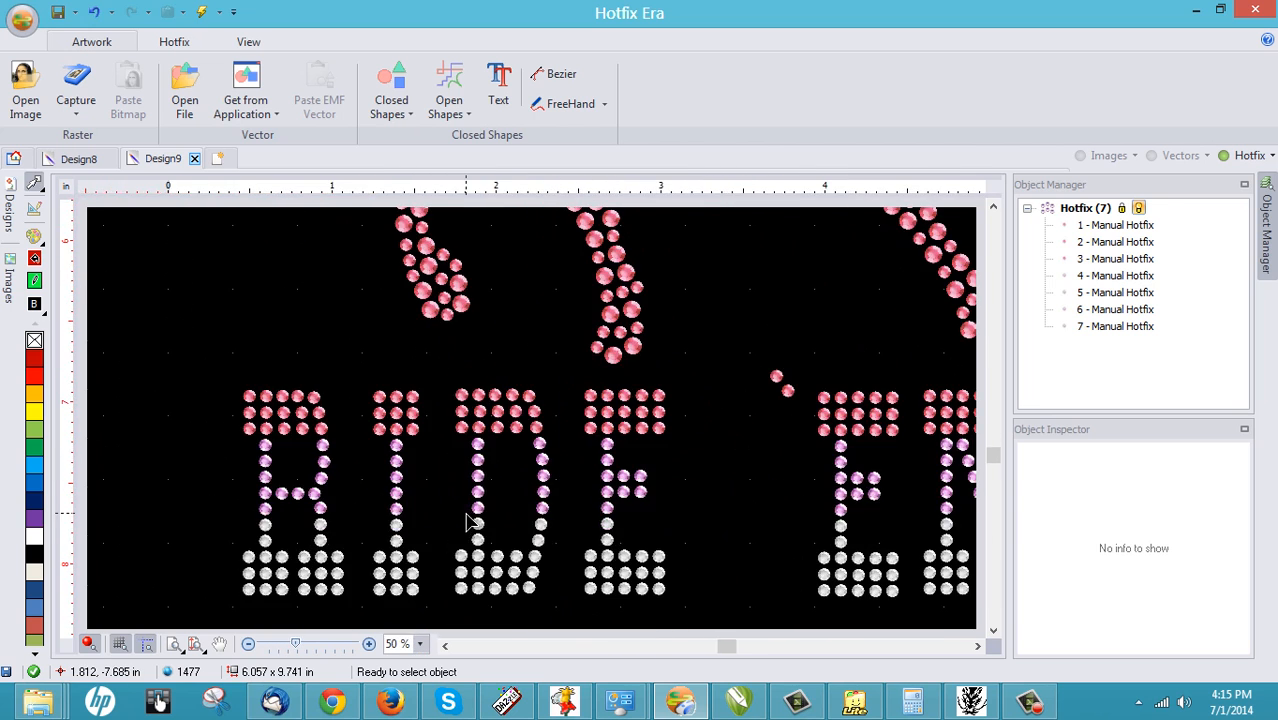
scroll(444, 395, "down", 5)
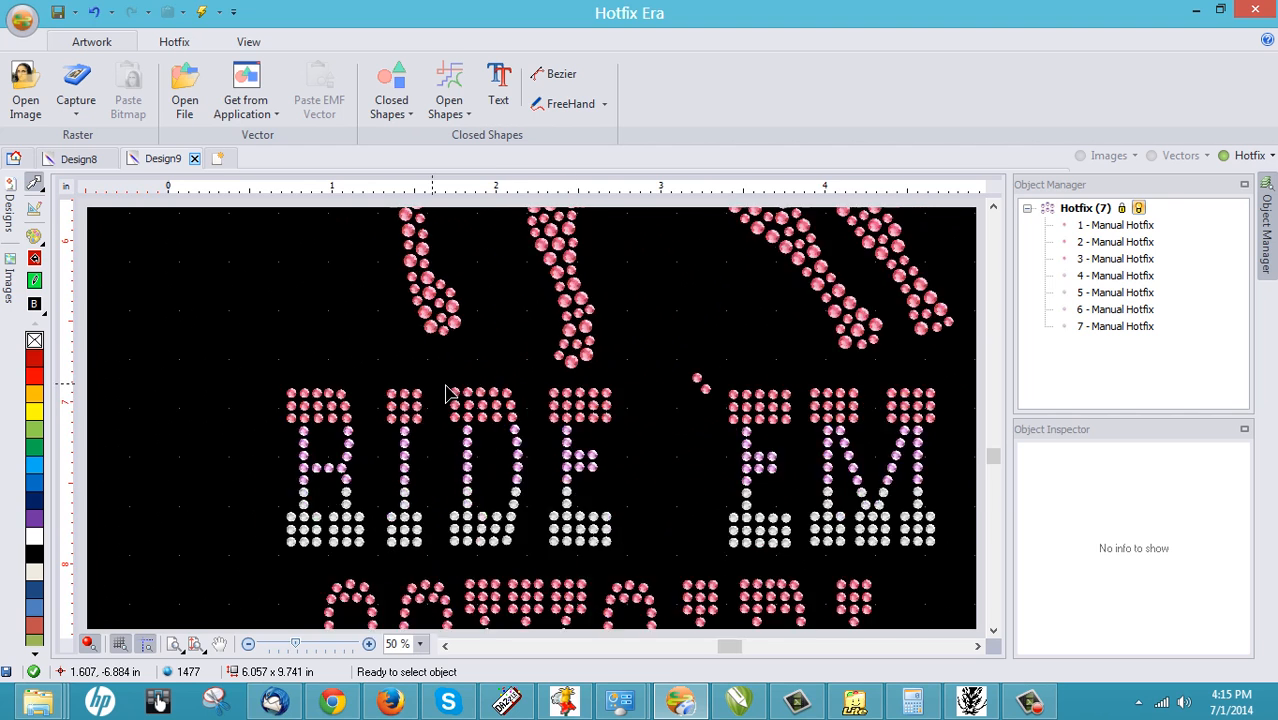
scroll(489, 424, "up", 2)
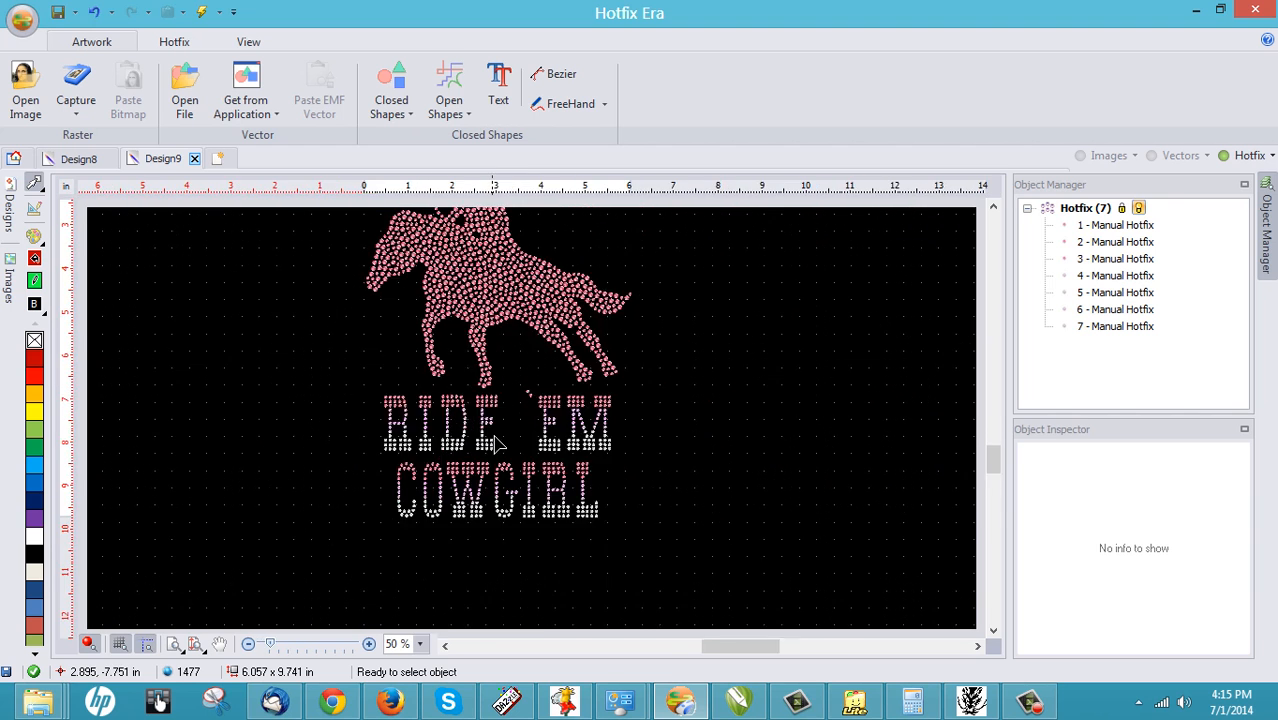
Select the whole cowgirl design and scale it down proportionally to about 5.41 × 8.69 in.
scroll(428, 323, "down", 5)
left_click_drag(420, 294, 562, 474)
scroll(564, 312, "up", 1)
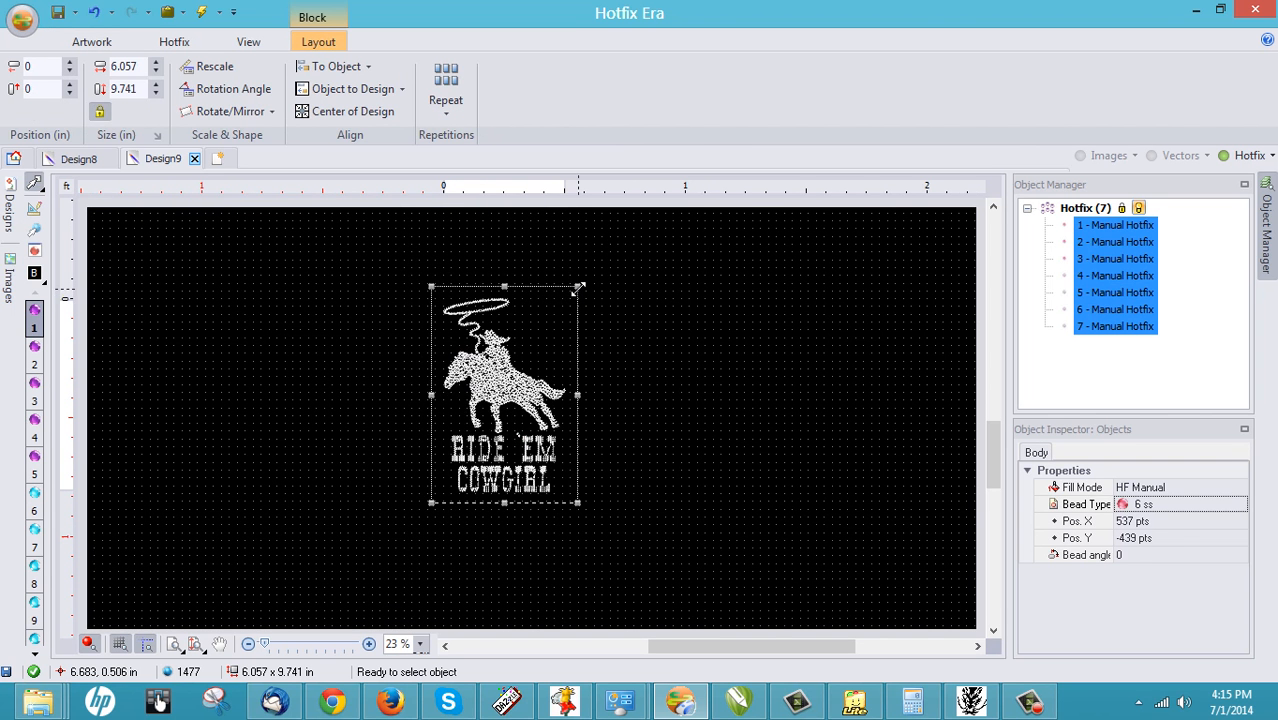
left_click_drag(577, 288, 563, 305)
left_click(616, 328)
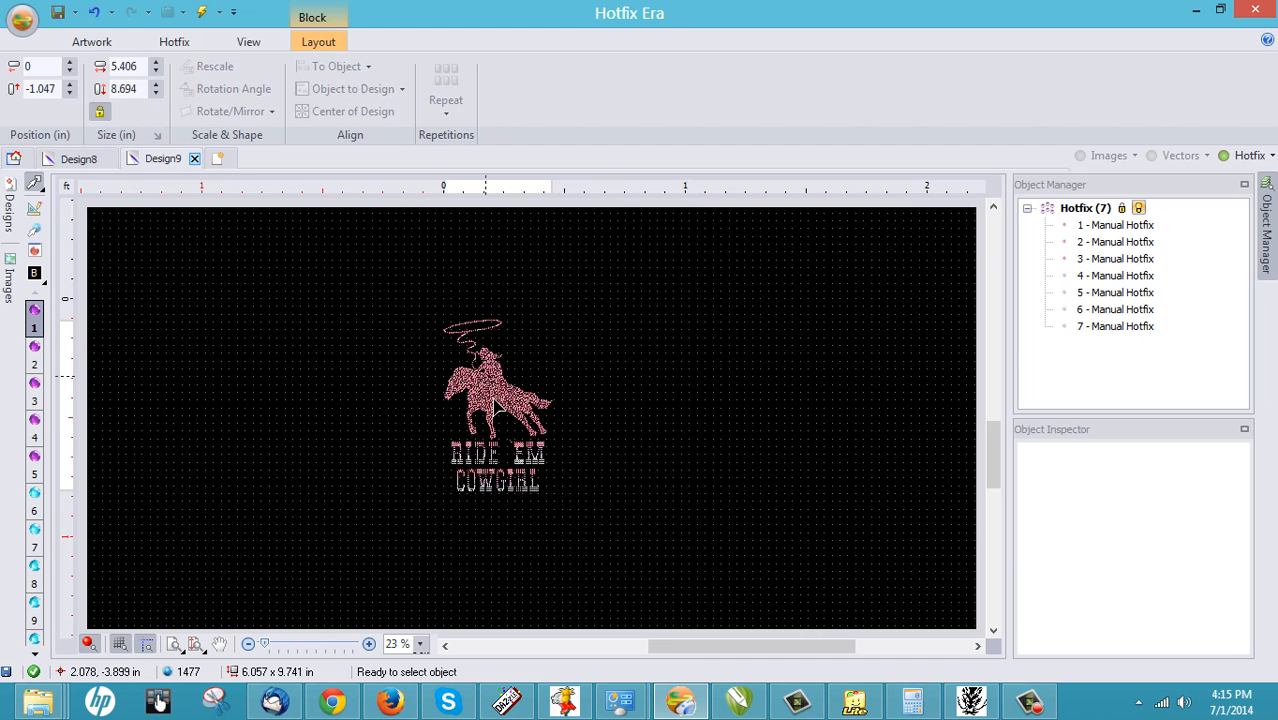
Examine the stone sizes and spacing in the RIDE 'EM COWGIRL lettering and in the horse's body and legs.
scroll(470, 481, "up", 4)
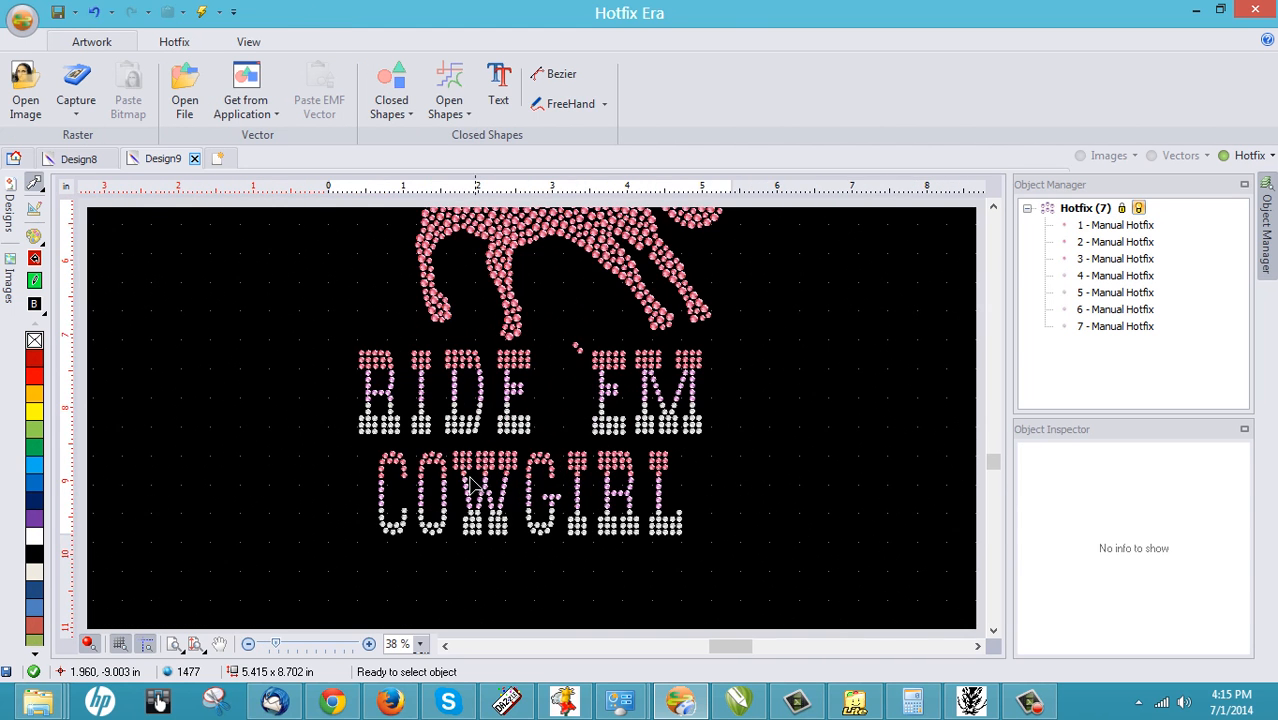
scroll(470, 483, "up", 6)
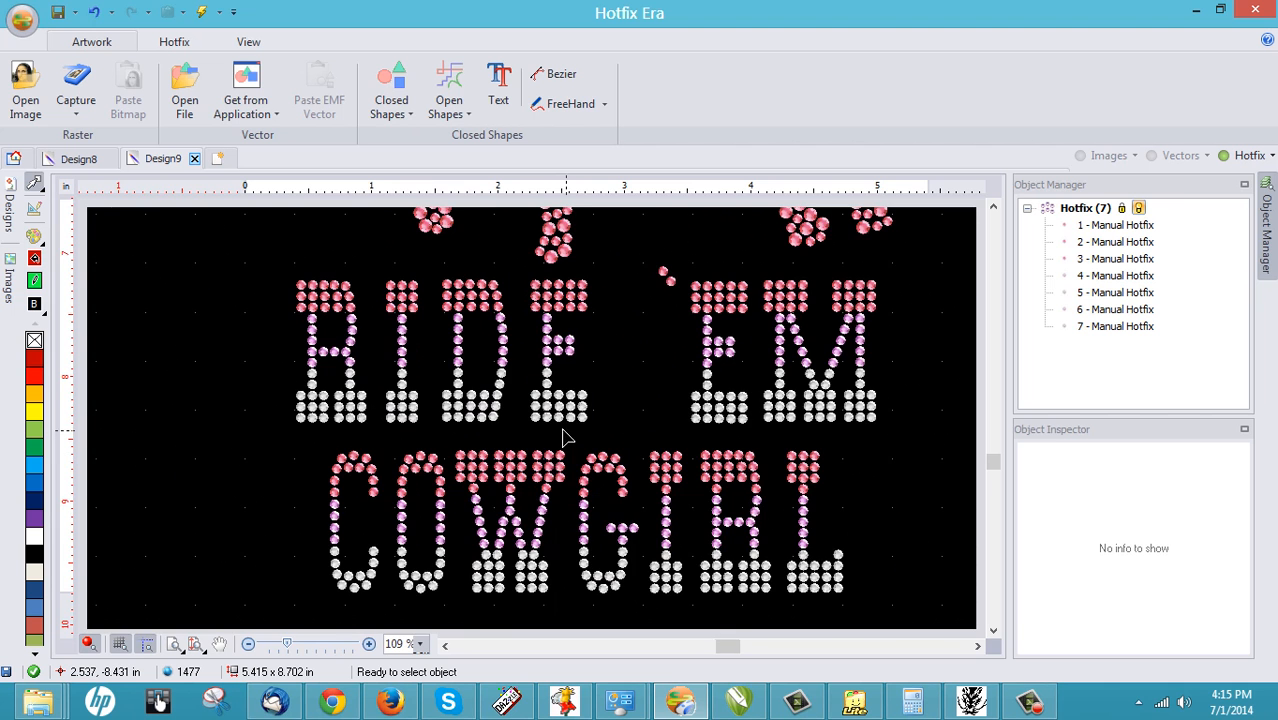
scroll(560, 430, "up", 5)
scroll(530, 410, "down", 2)
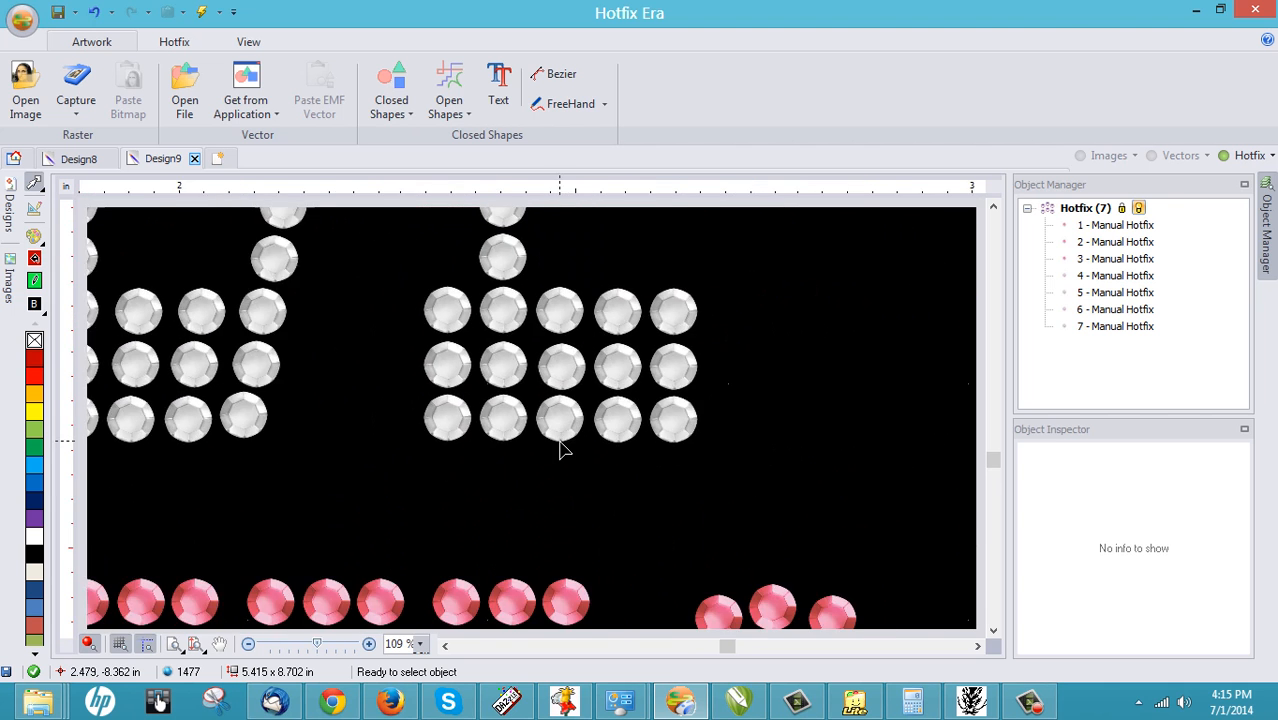
scroll(560, 450, "down", 5)
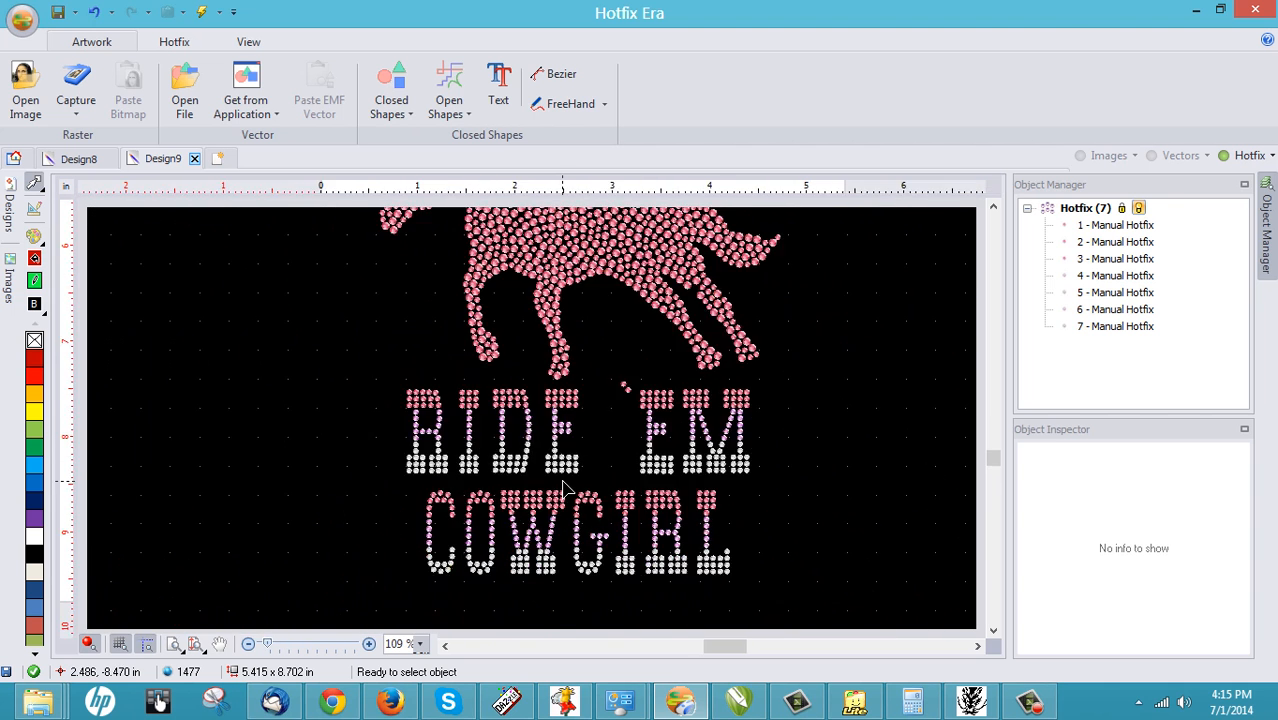
scroll(563, 488, "down", 1)
scroll(555, 340, "up", 3)
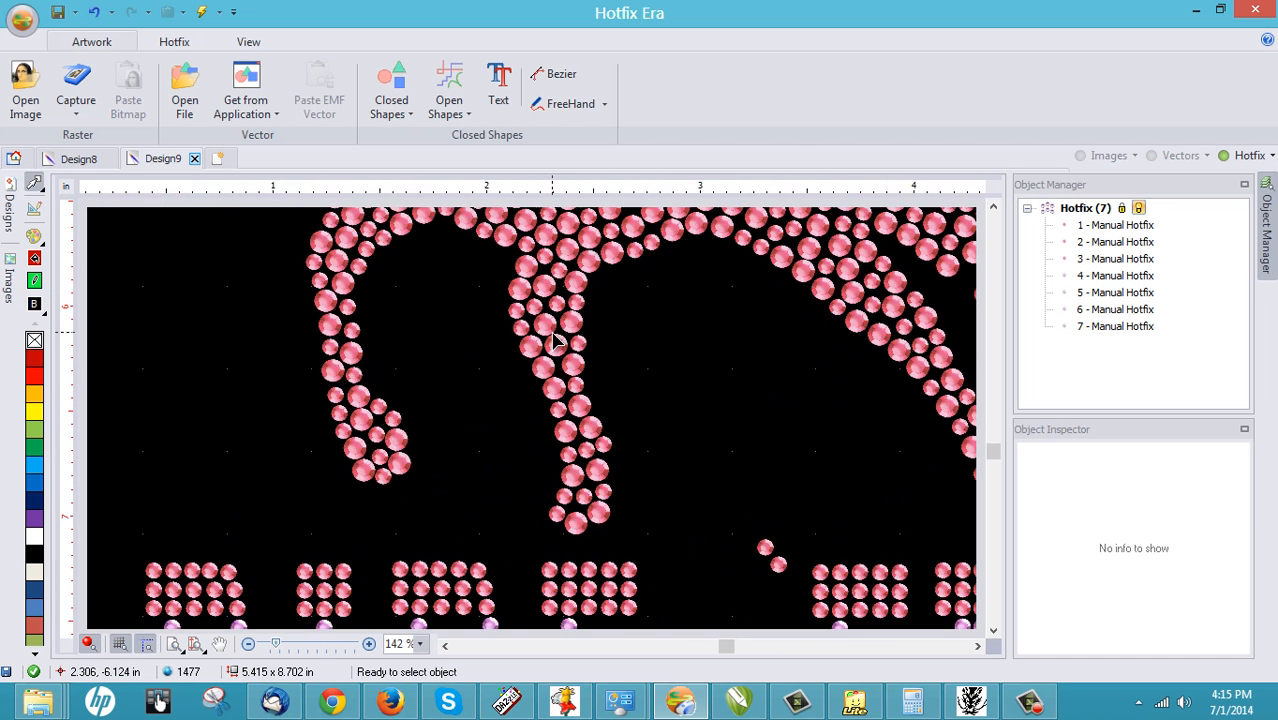
scroll(556, 345, "up", 1)
scroll(546, 382, "up", 1)
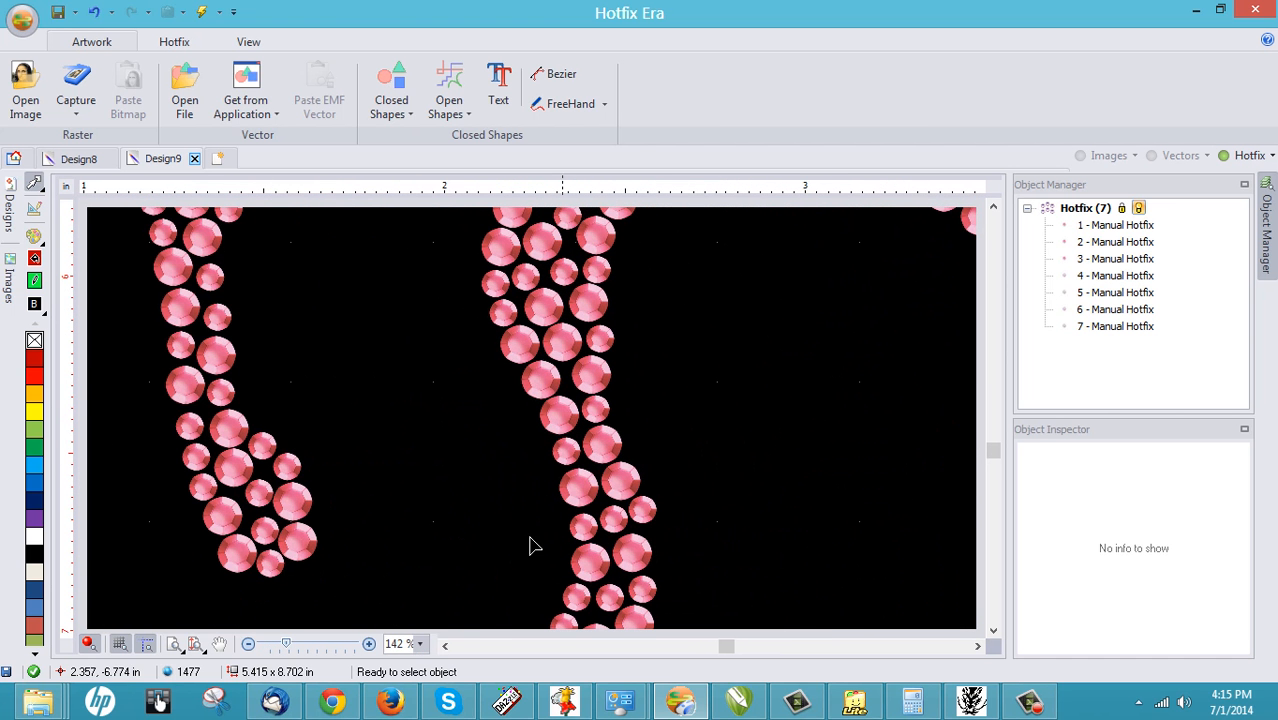
scroll(505, 405, "down", 2)
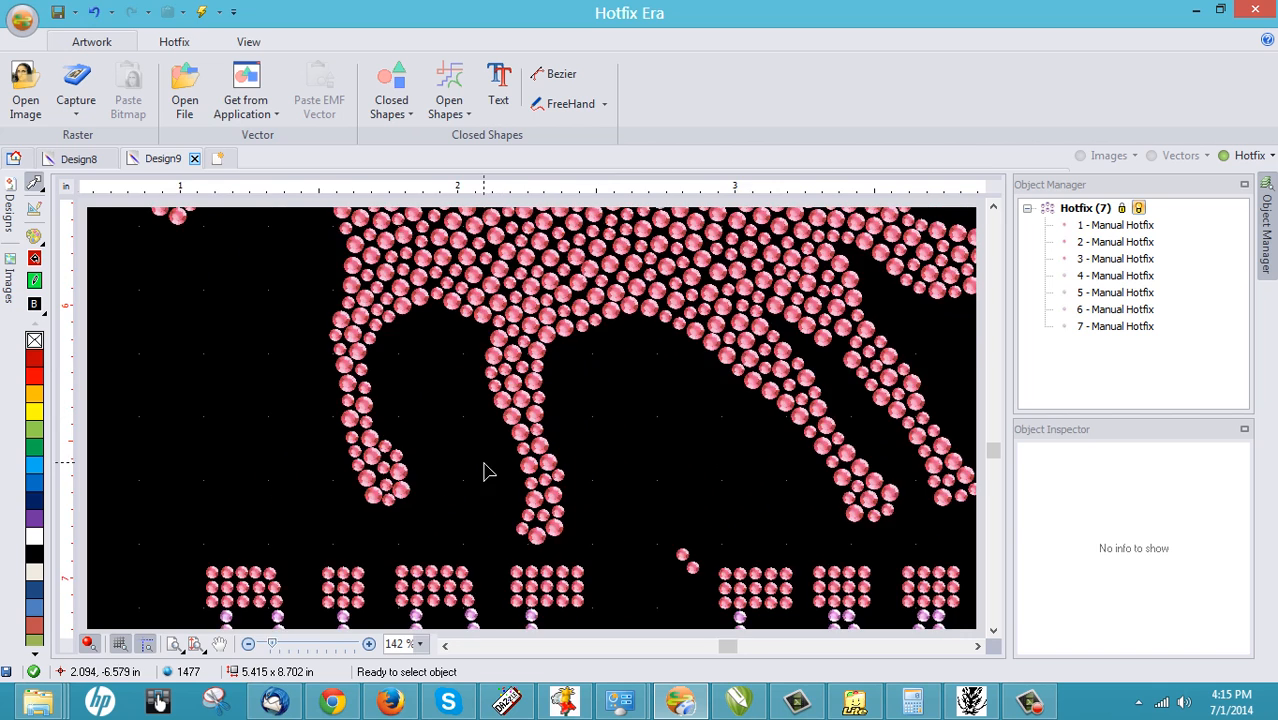
scroll(522, 300, "up", 2)
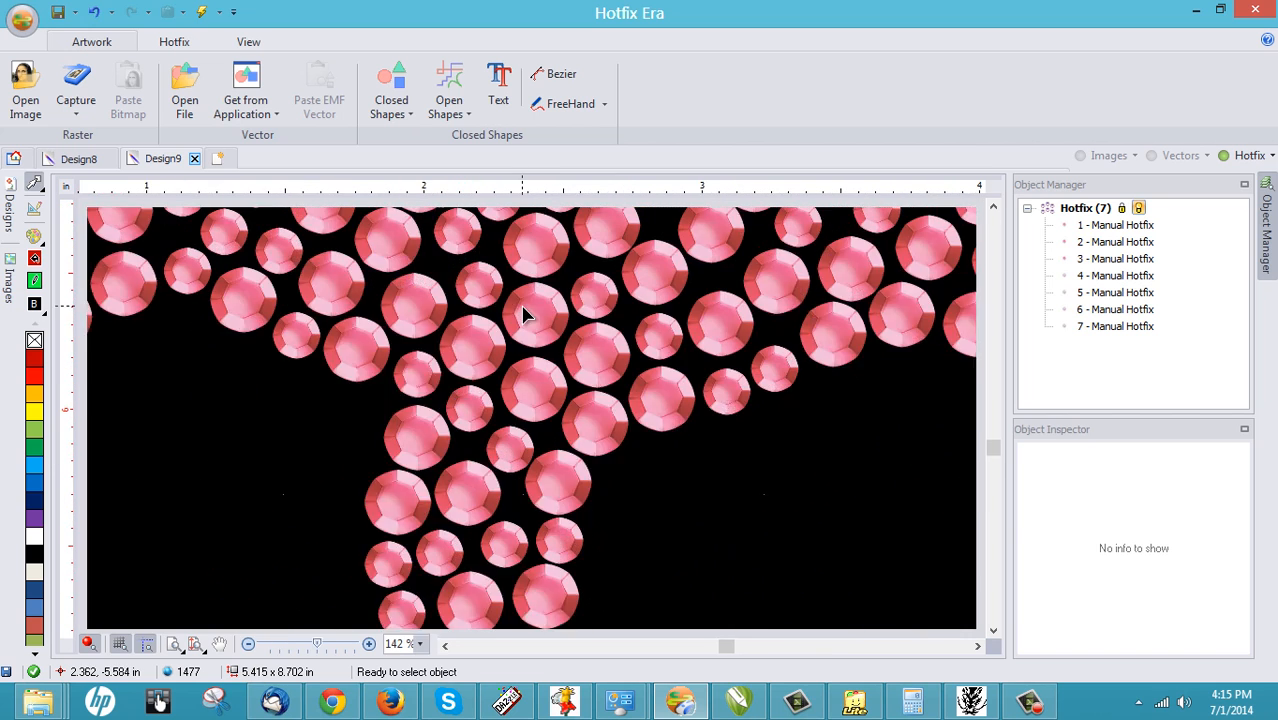
scroll(522, 314, "down", 2)
scroll(465, 471, "down", 4)
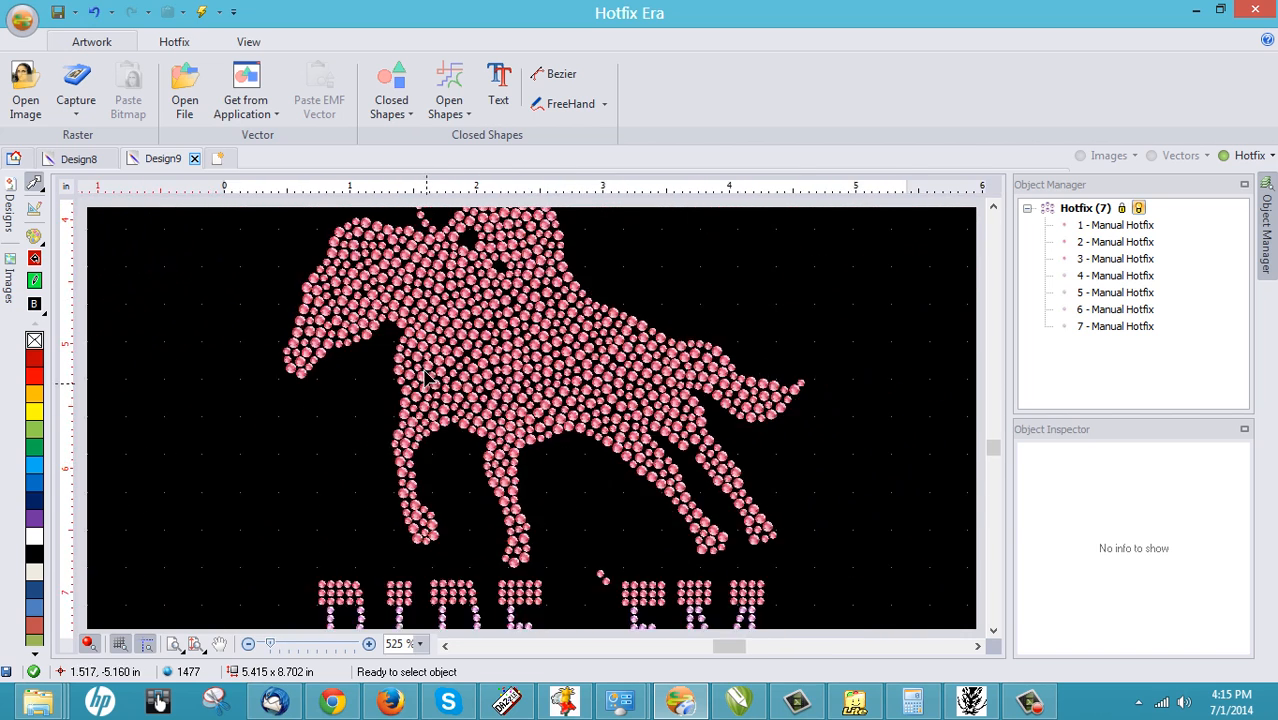
Select the whole design again and scale it up proportionally to about 5.69 × 9.14 in.
scroll(426, 330, "down", 3)
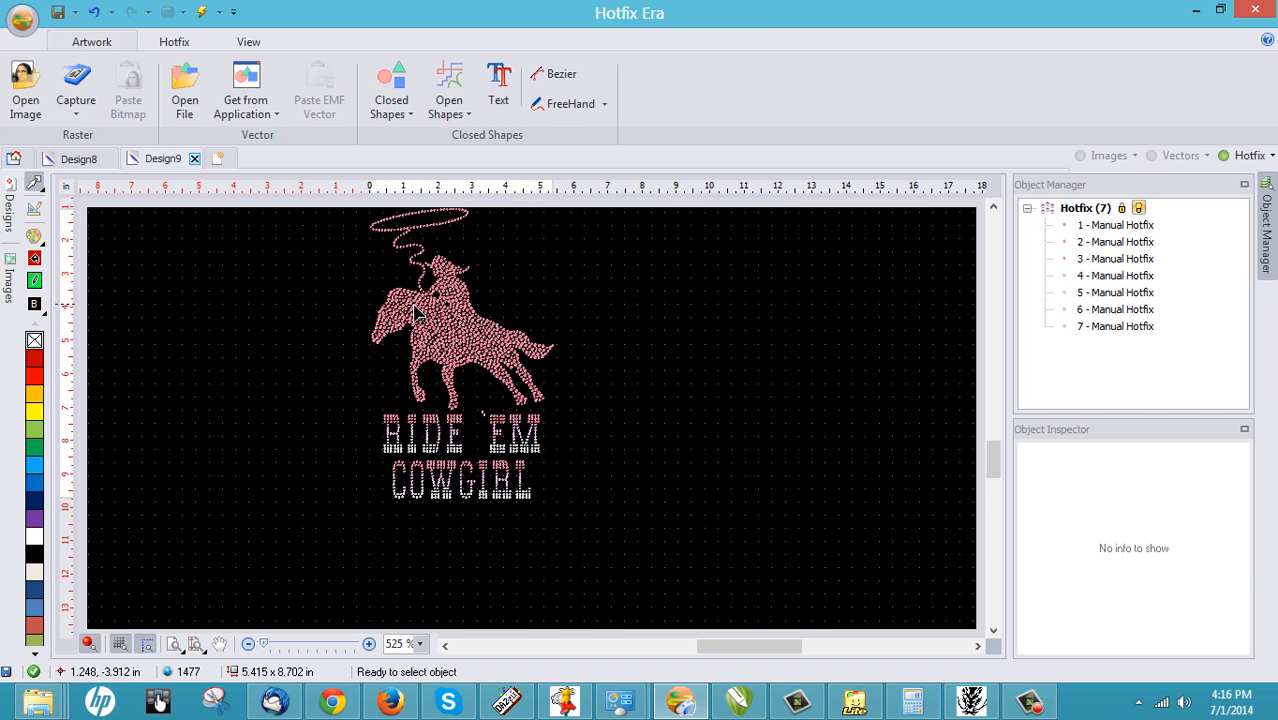
left_click_drag(345, 227, 536, 481)
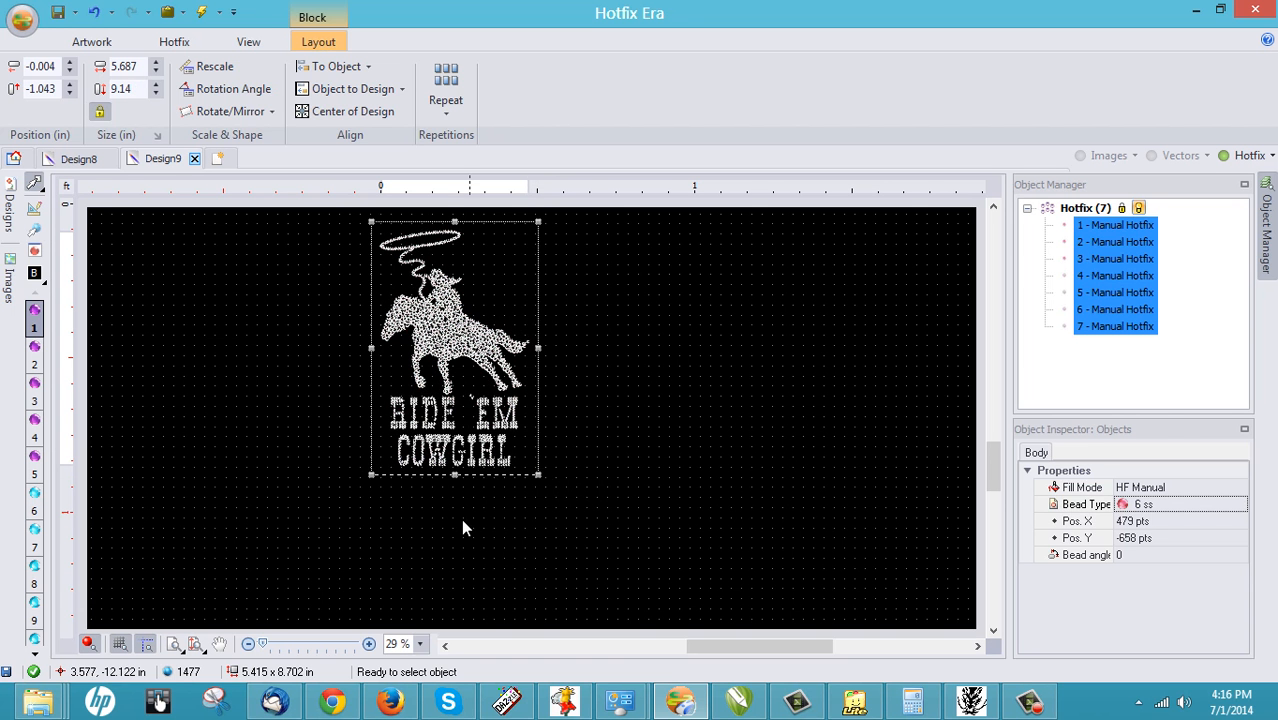
left_click(256, 325)
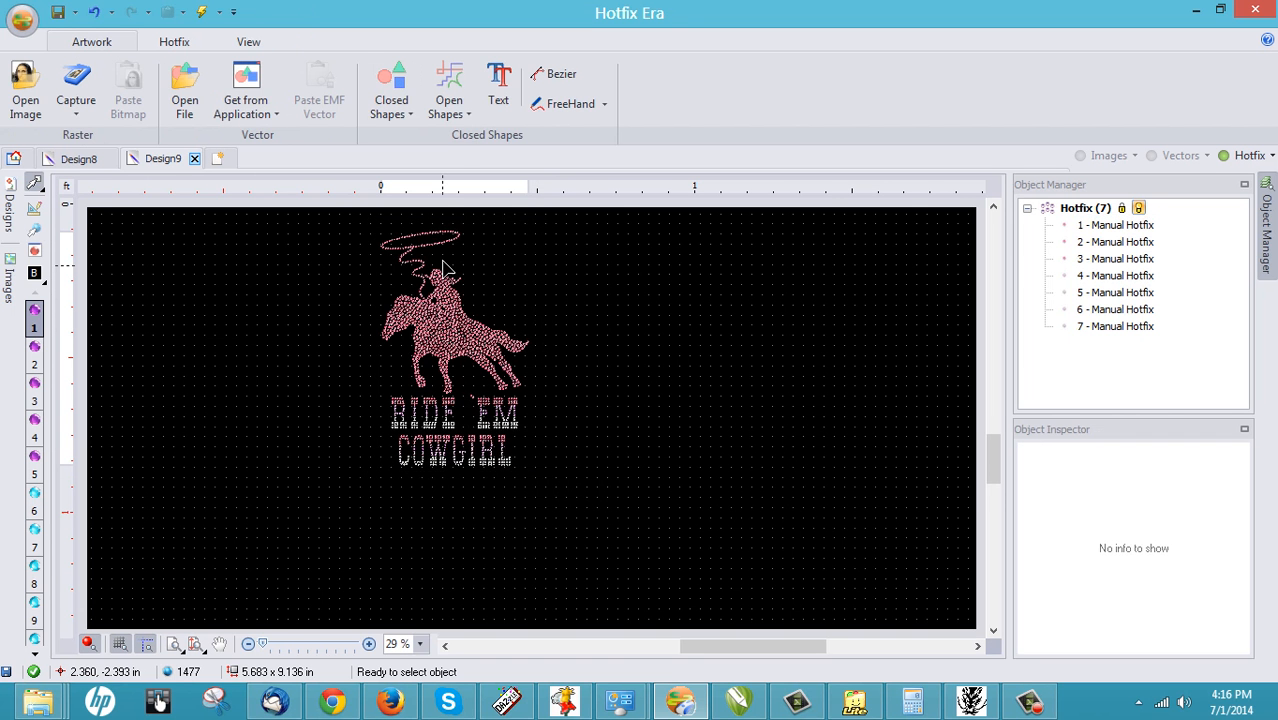
Examine the stone spacing across the enlarged horse, especially along its hind legs.
scroll(445, 268, "up", 1)
scroll(445, 268, "up", 4)
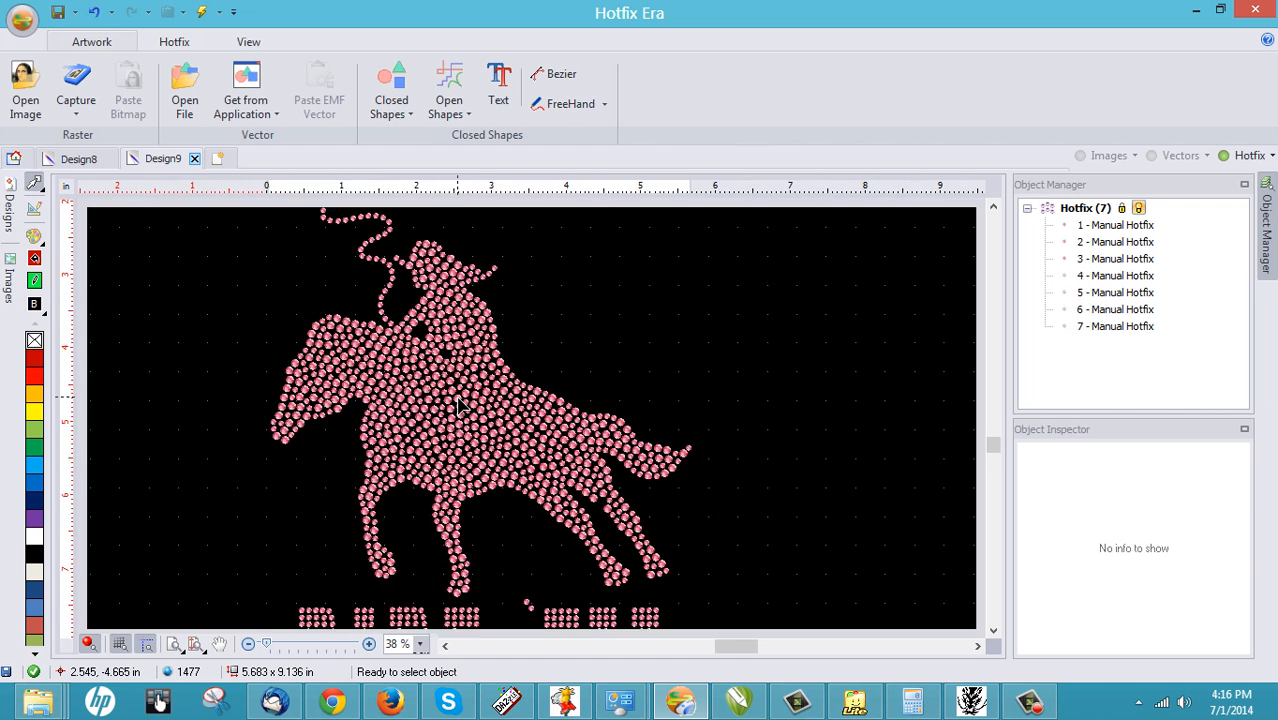
scroll(437, 400, "up", 1)
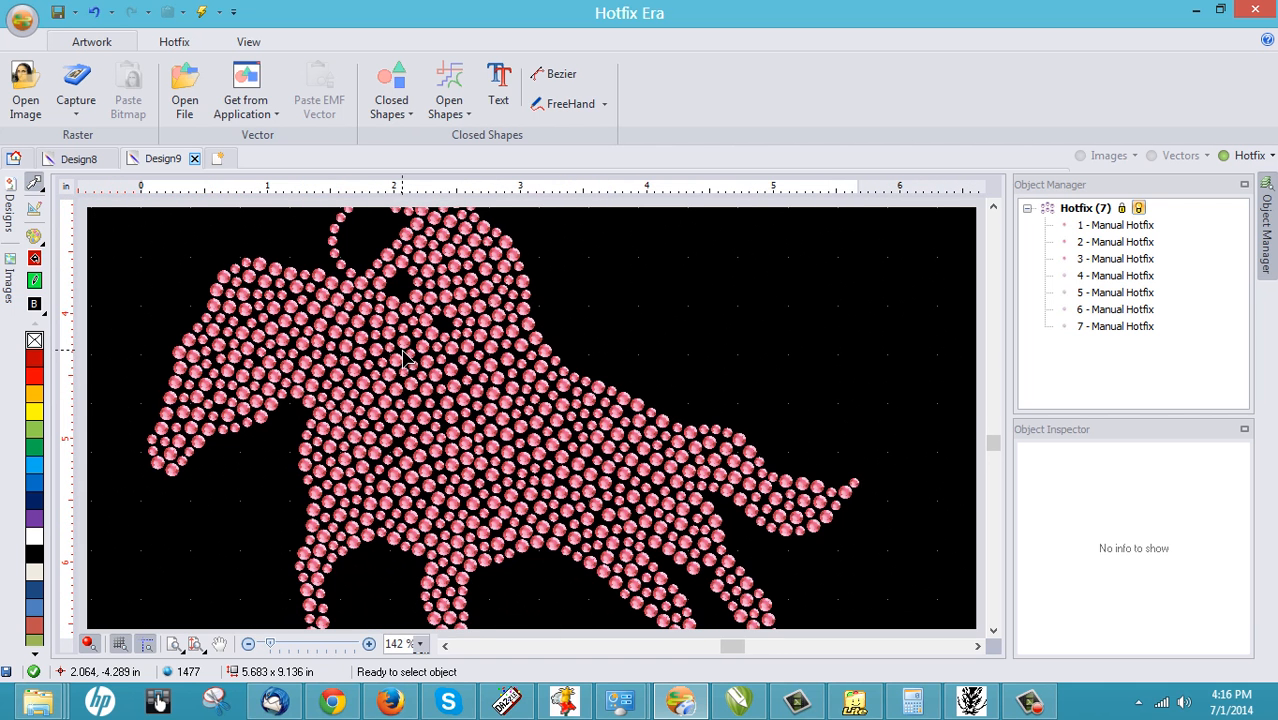
scroll(405, 358, "down", 4)
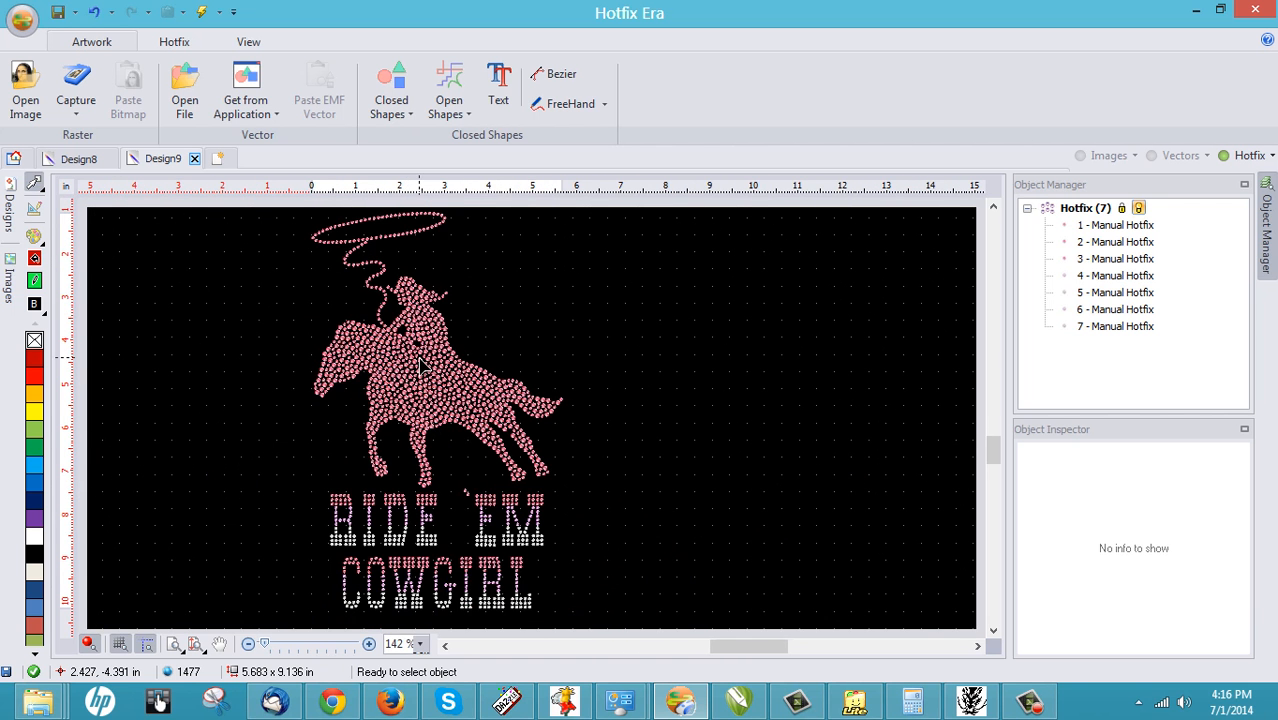
scroll(420, 365, "down", 1)
scroll(462, 497, "up", 1)
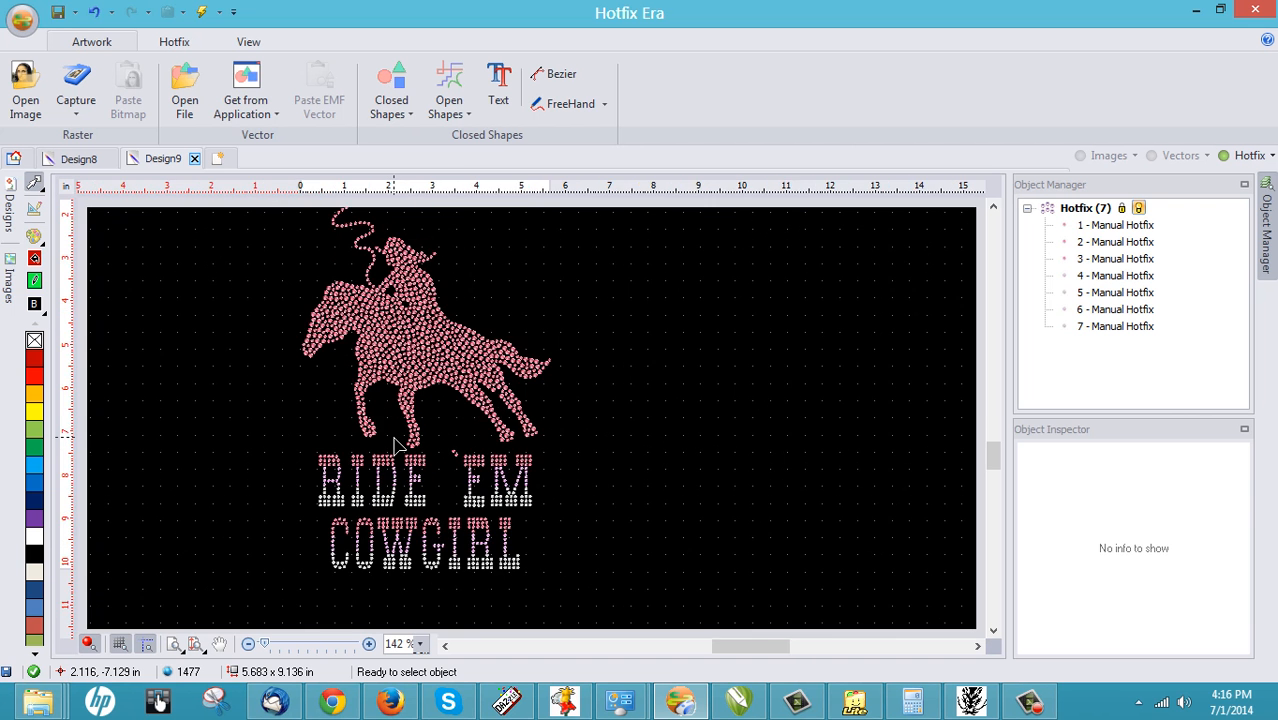
scroll(395, 445, "up", 1)
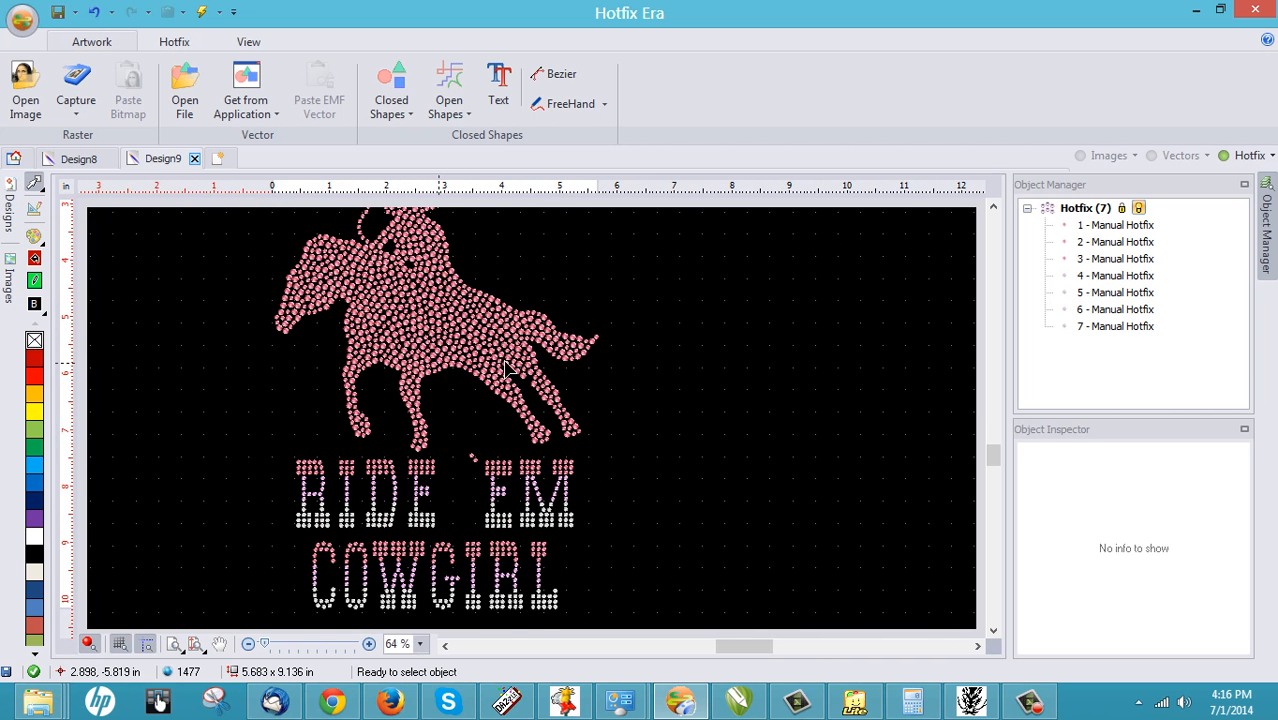
scroll(535, 390, "up", 2)
scroll(533, 397, "up", 1)
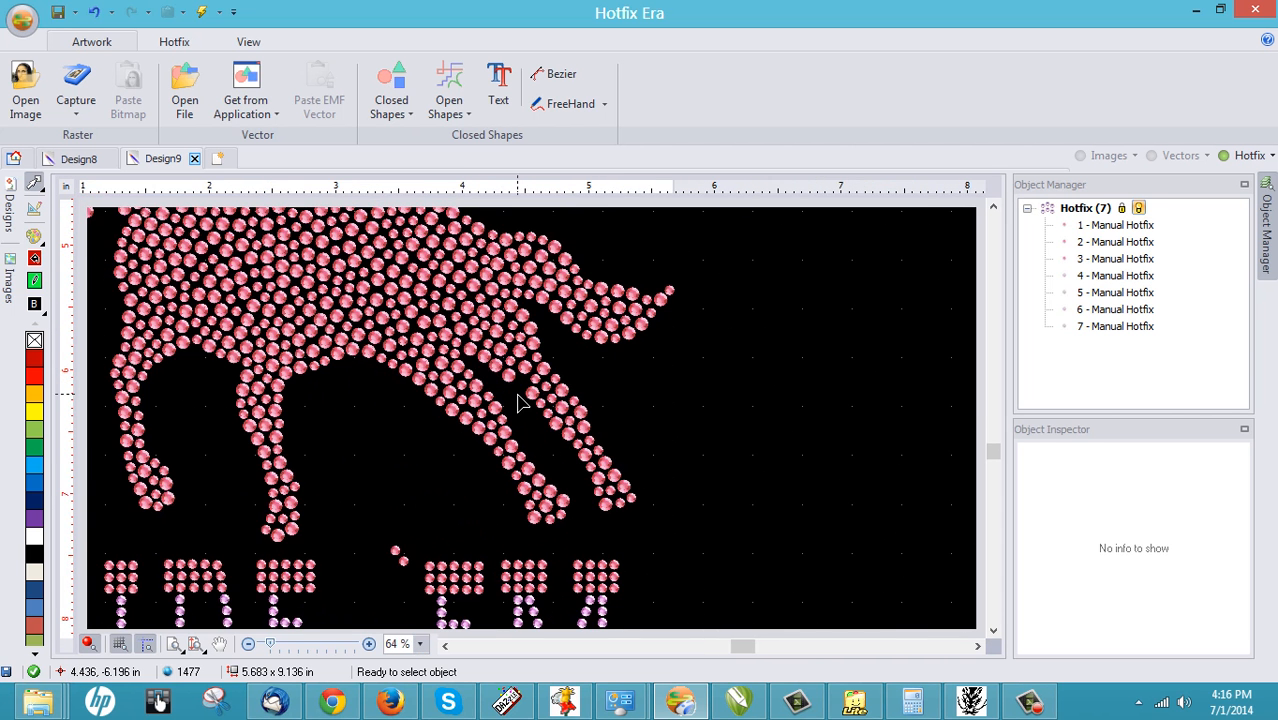
scroll(518, 403, "up", 4)
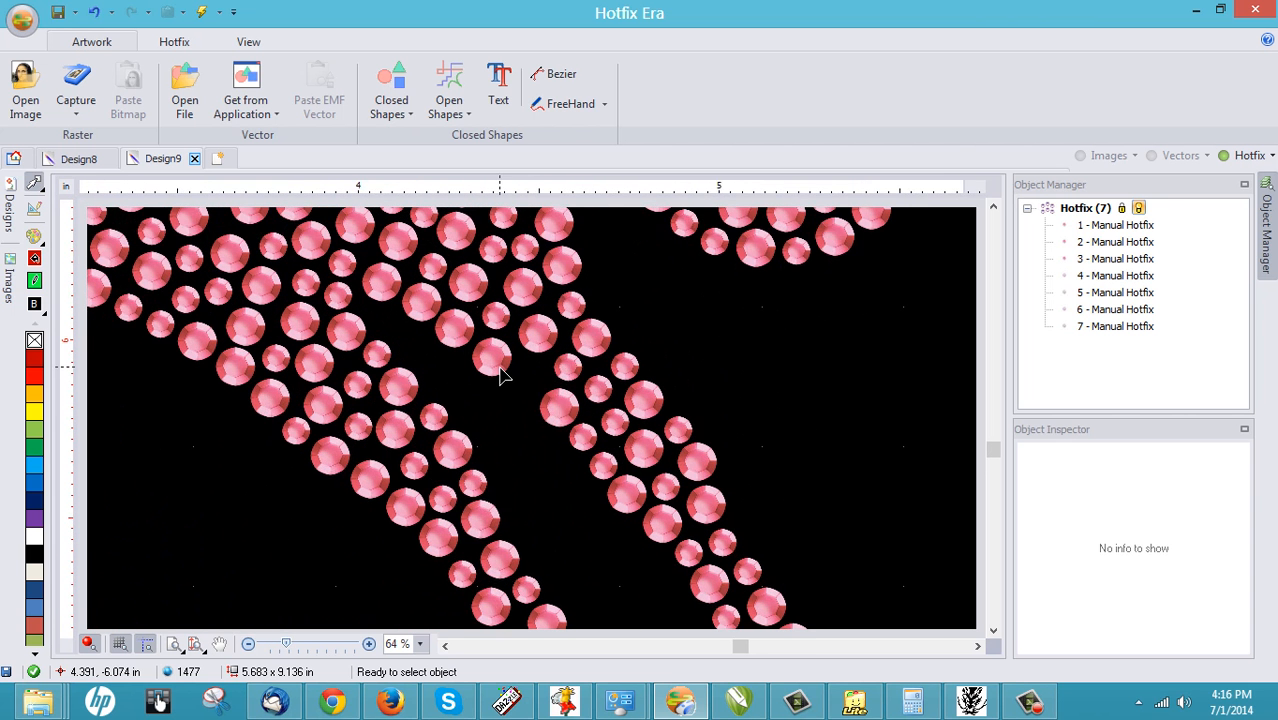
scroll(502, 375, "up", 1)
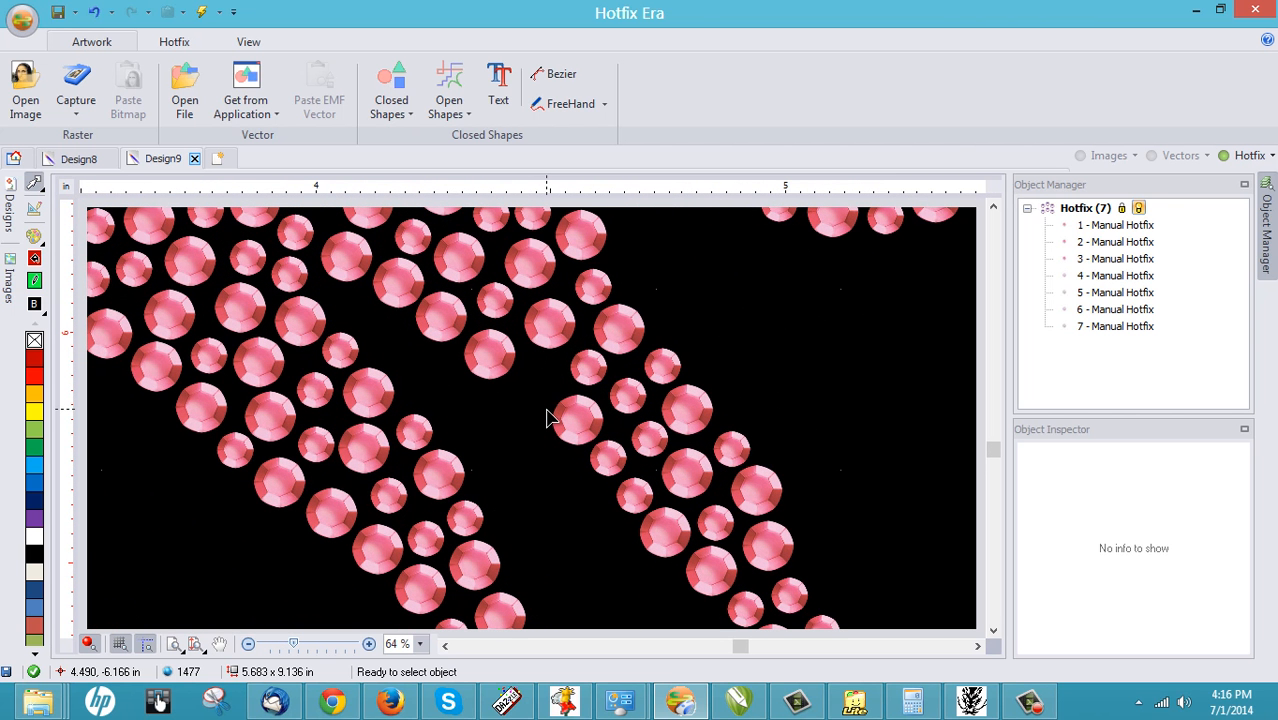
Switch to CorelDRAW and examine the stone layout of the horse's hind legs in the source design.
left_click(742, 706)
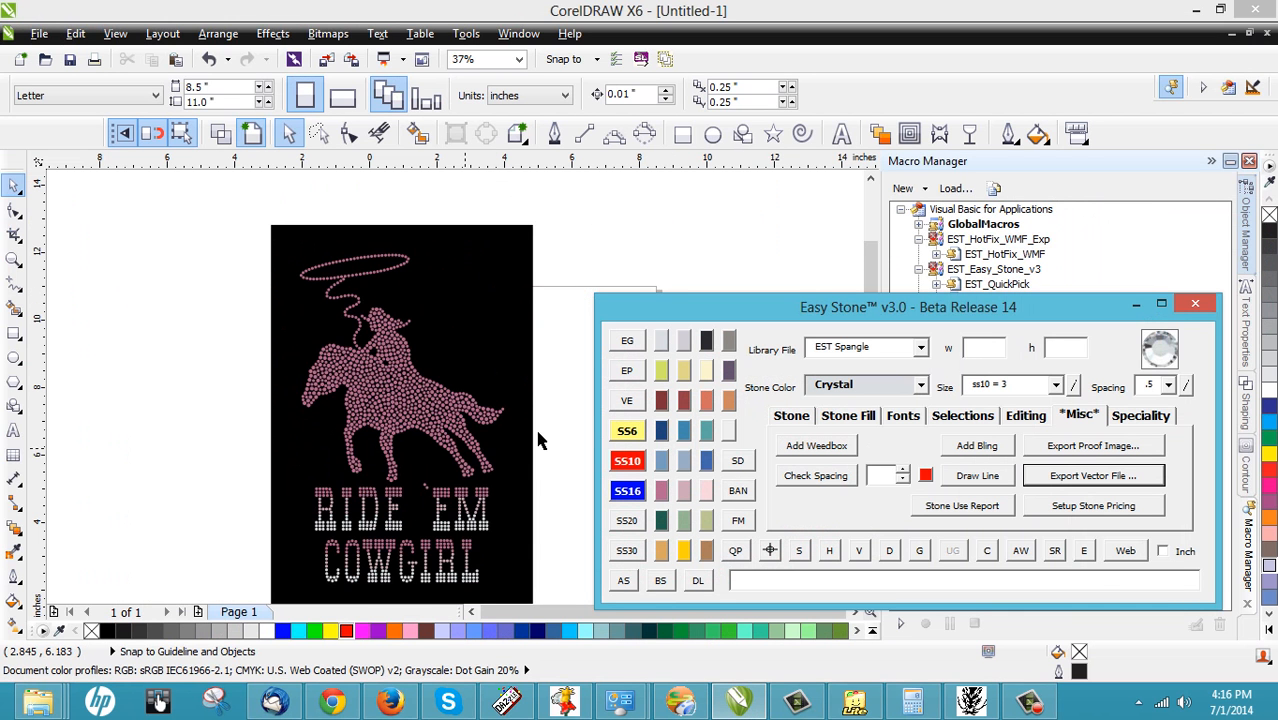
scroll(476, 459, "up", 7)
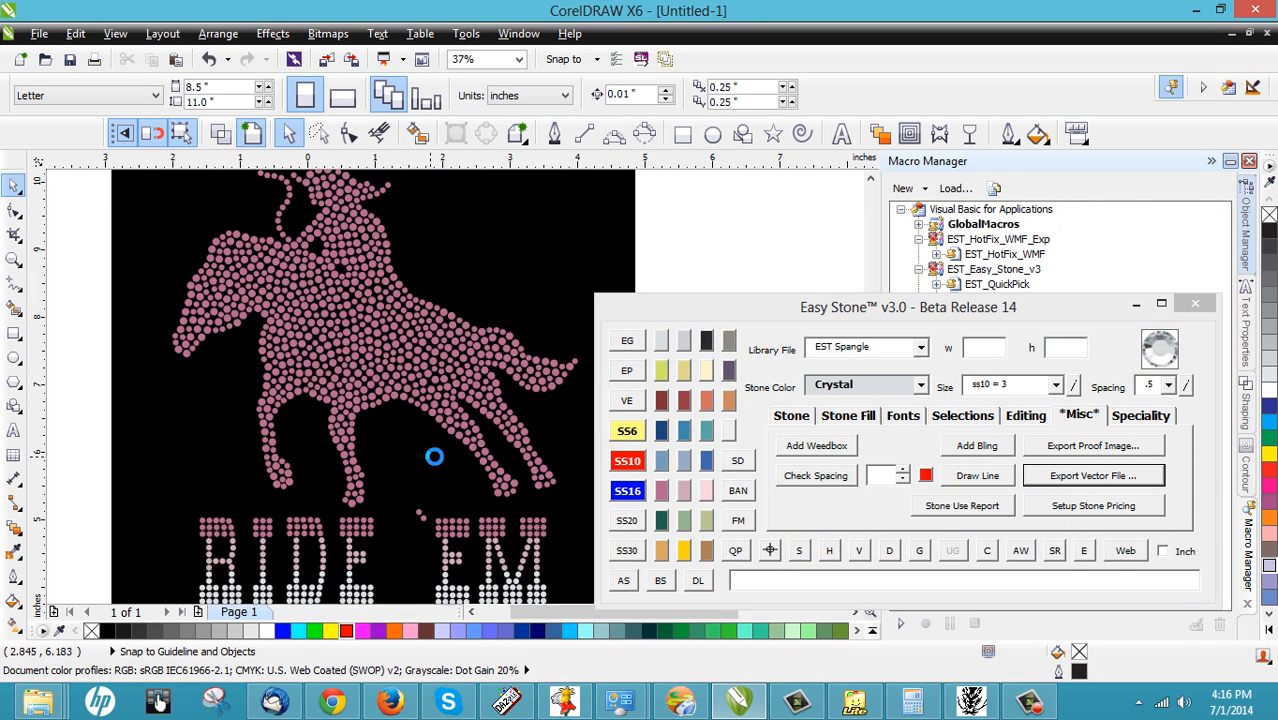
scroll(320, 410, "down", 4)
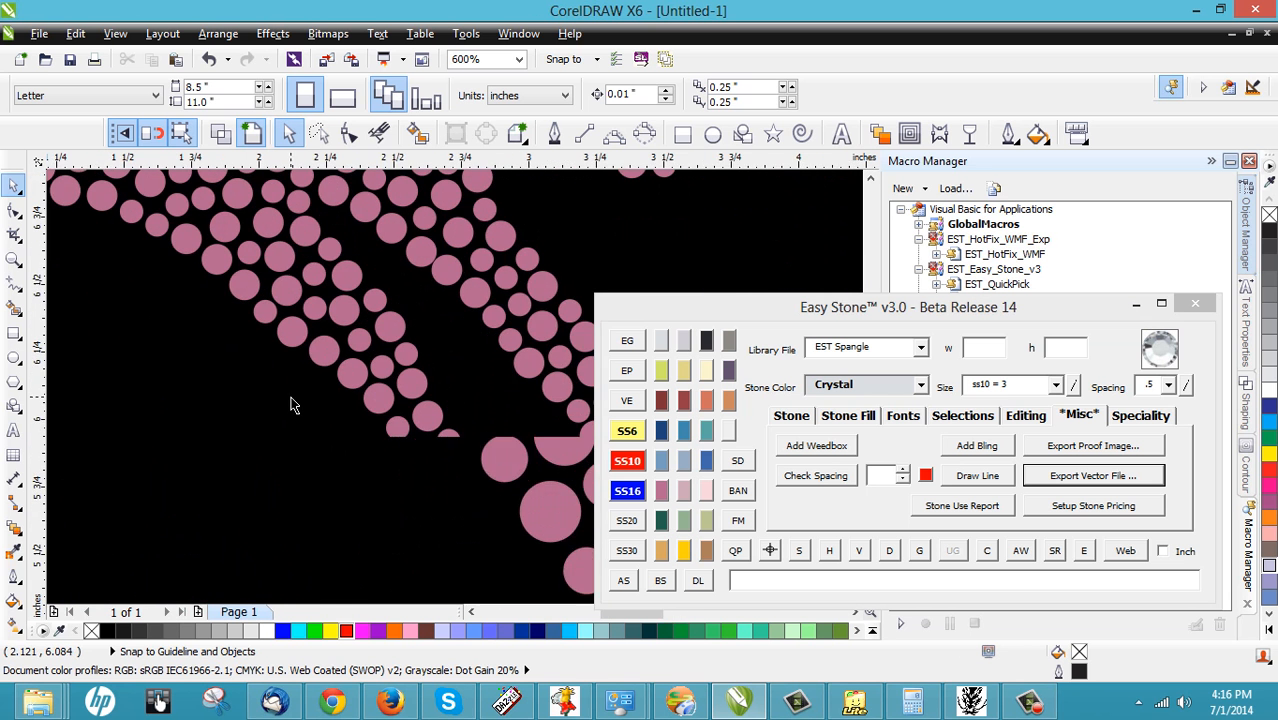
scroll(400, 388, "up", 2)
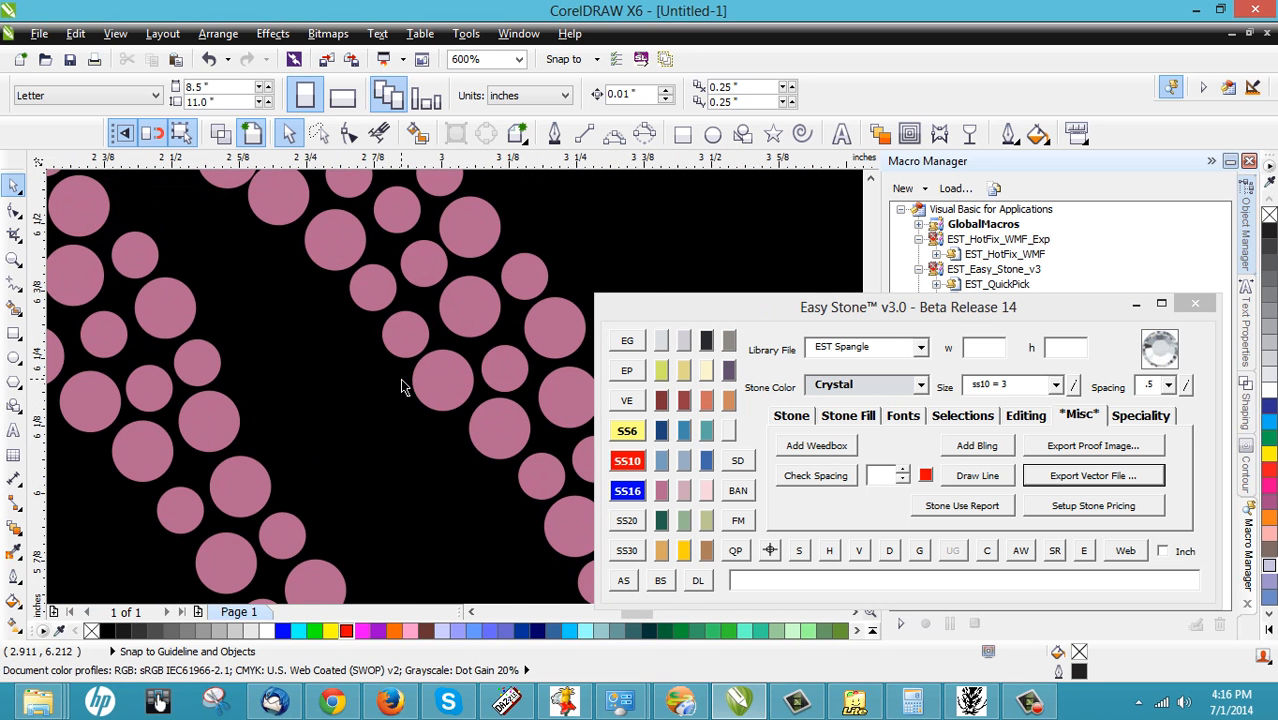
scroll(438, 390, "down", 2)
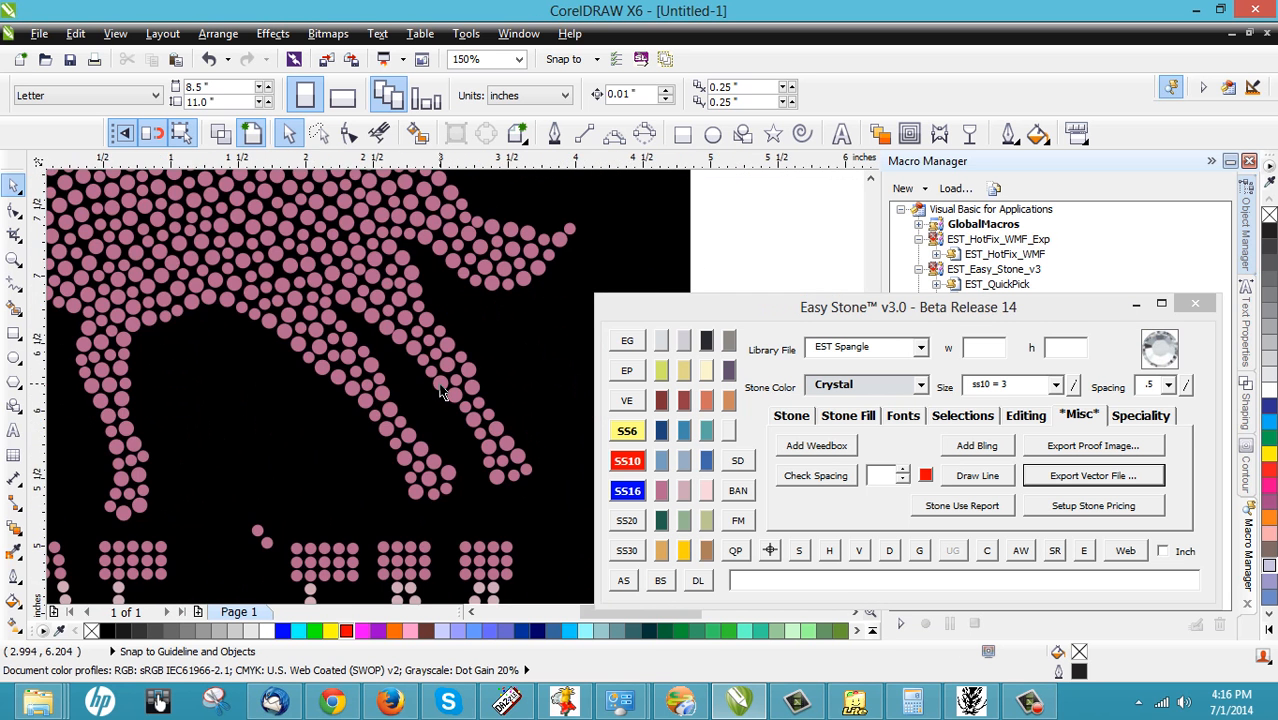
scroll(412, 346, "up", 1)
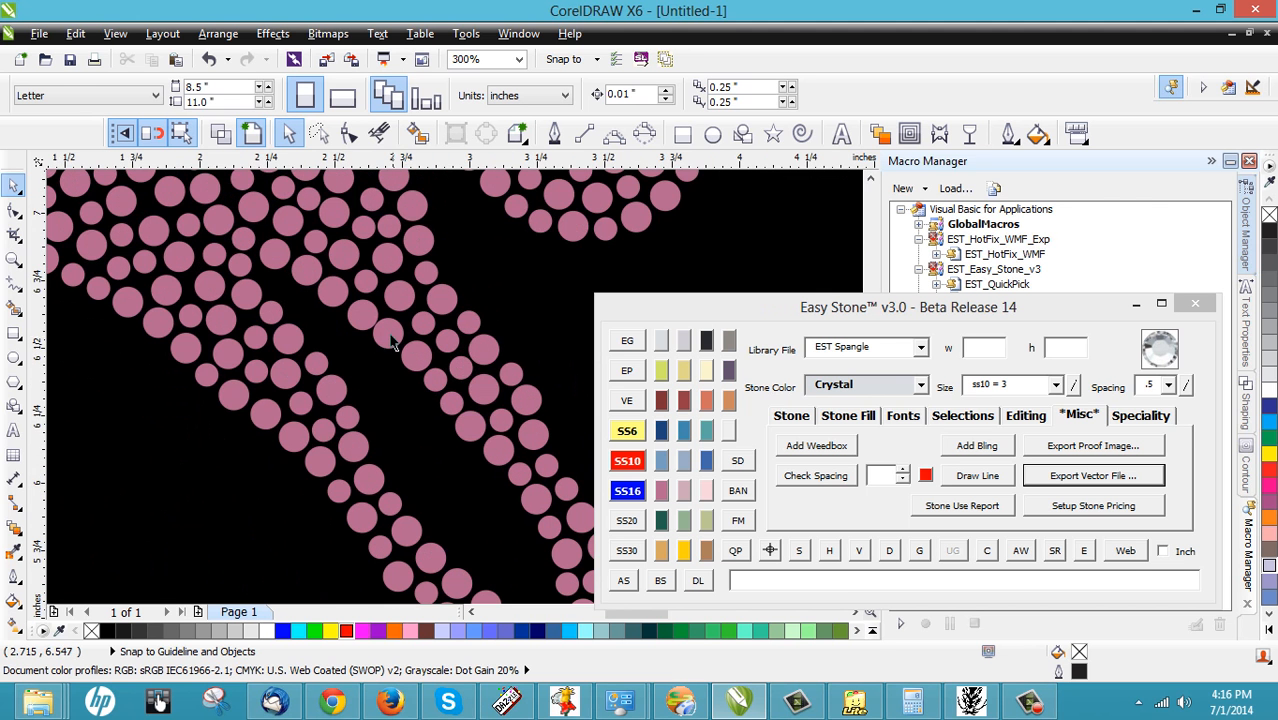
scroll(357, 318, "up", 1)
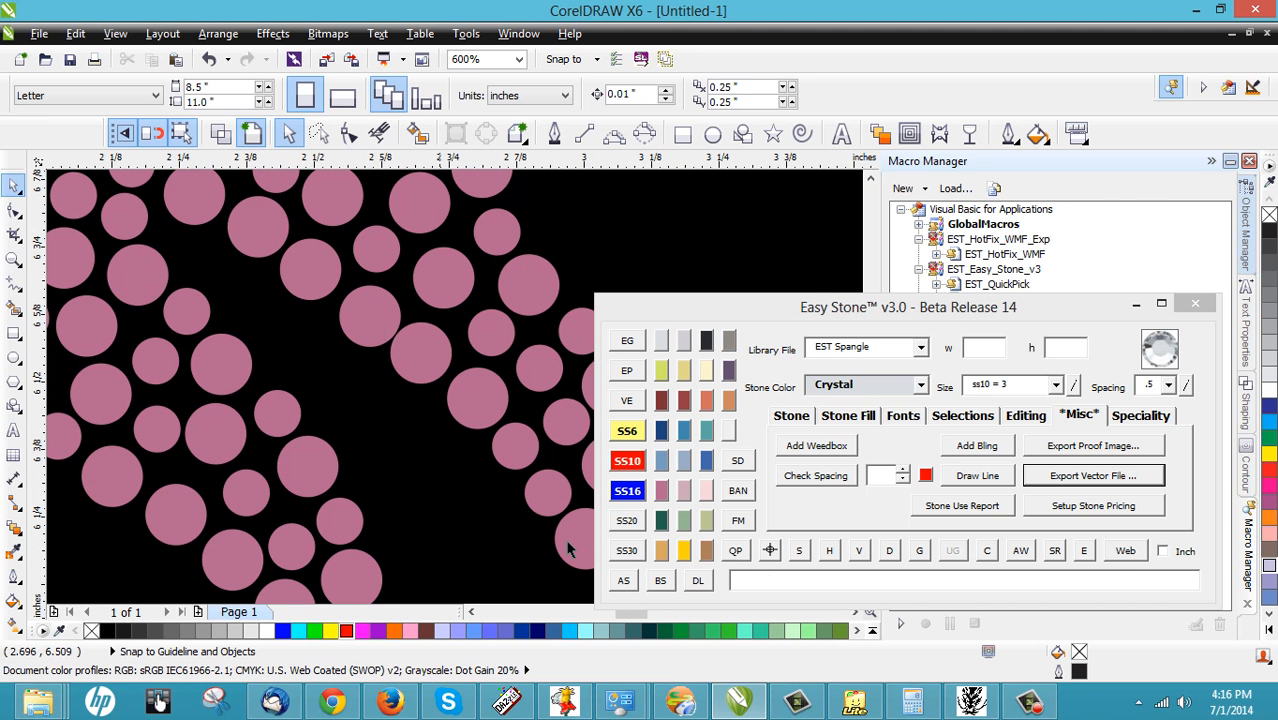
Switch to Hotfix Era and compare the stone layout of the same hind legs with the CorelDRAW design.
mouse_move(718, 706)
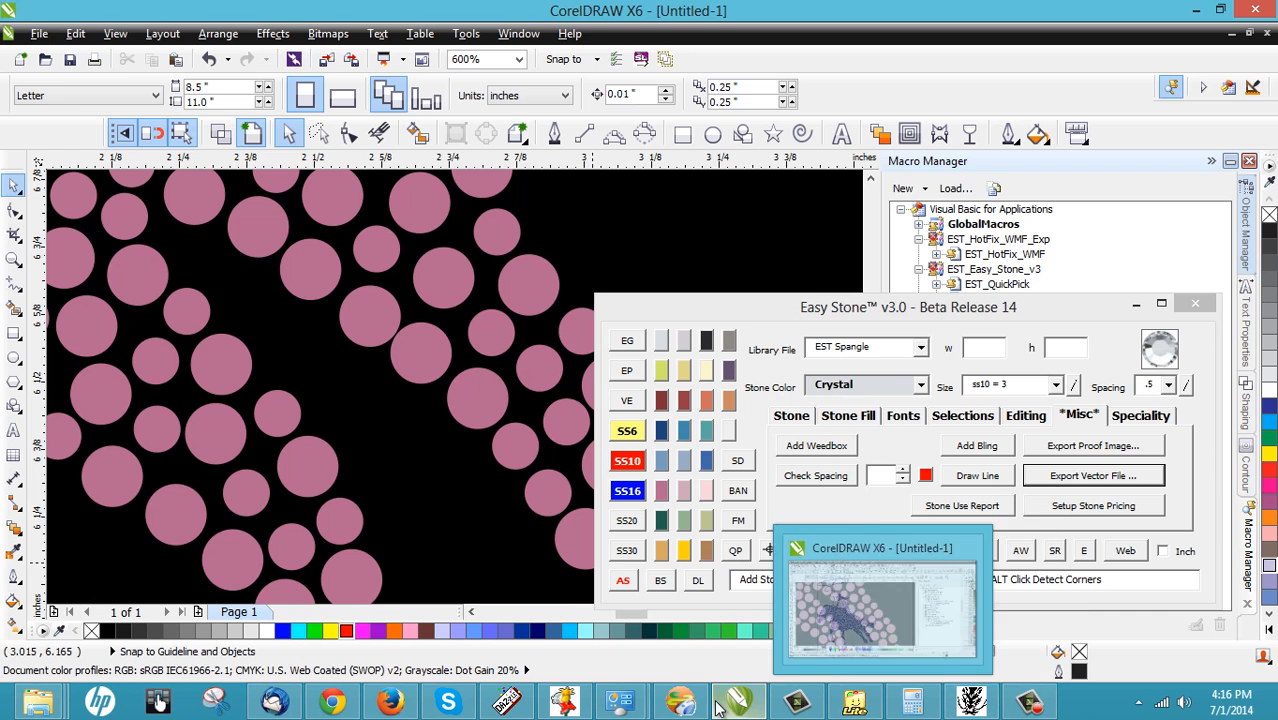
left_click(680, 703)
scroll(480, 395, "up", 2)
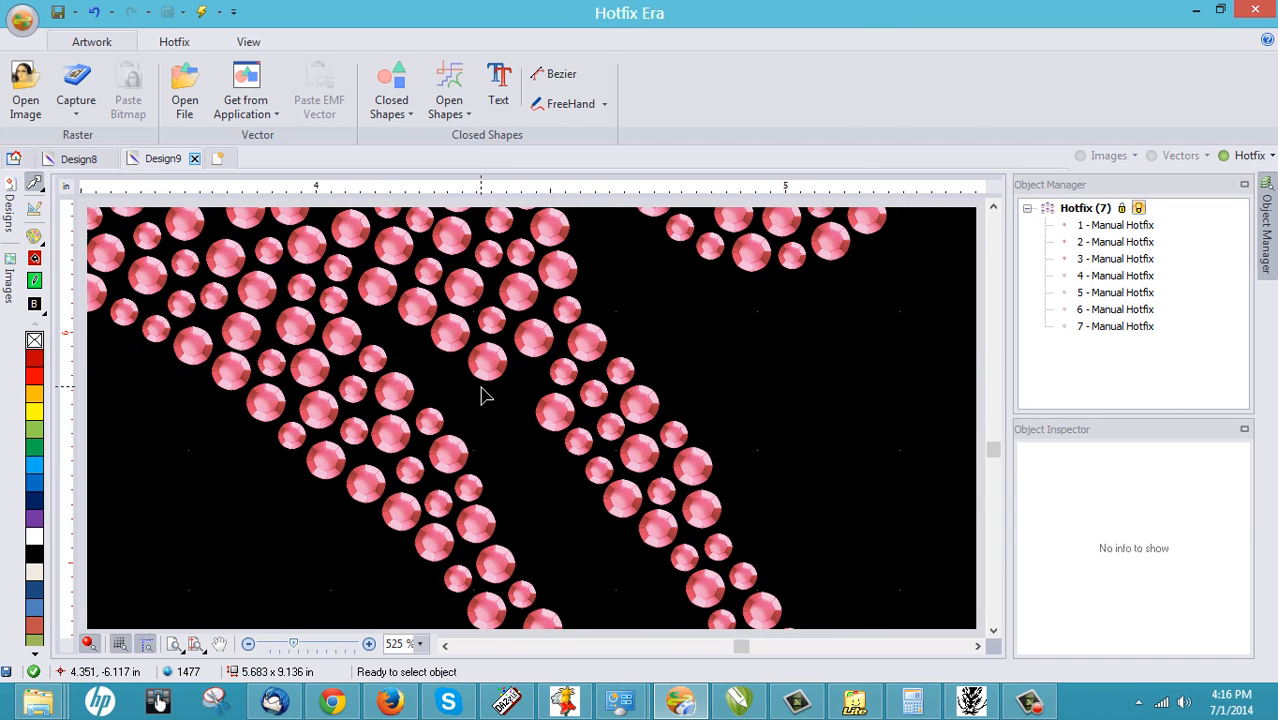
scroll(483, 395, "down", 2)
scroll(495, 396, "up", 1)
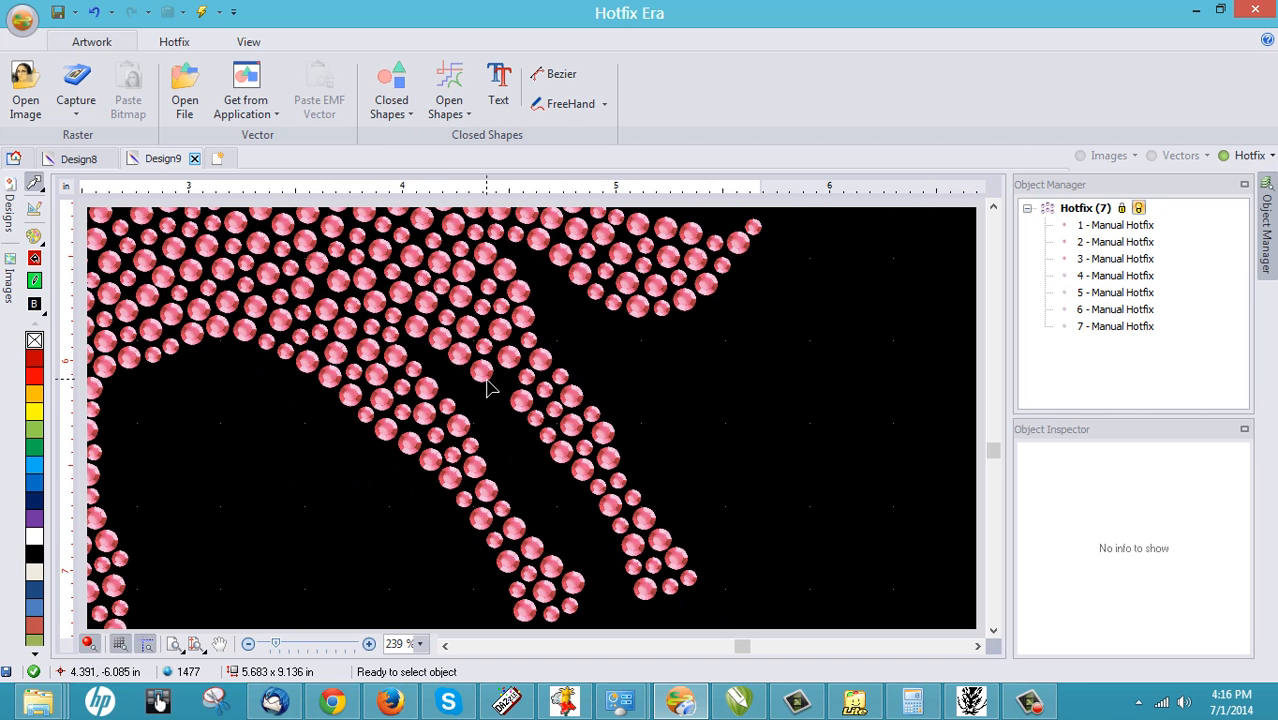
Return to CorelDRAW and check the size of individual larger stones along the edge of the hind leg.
left_click(738, 703)
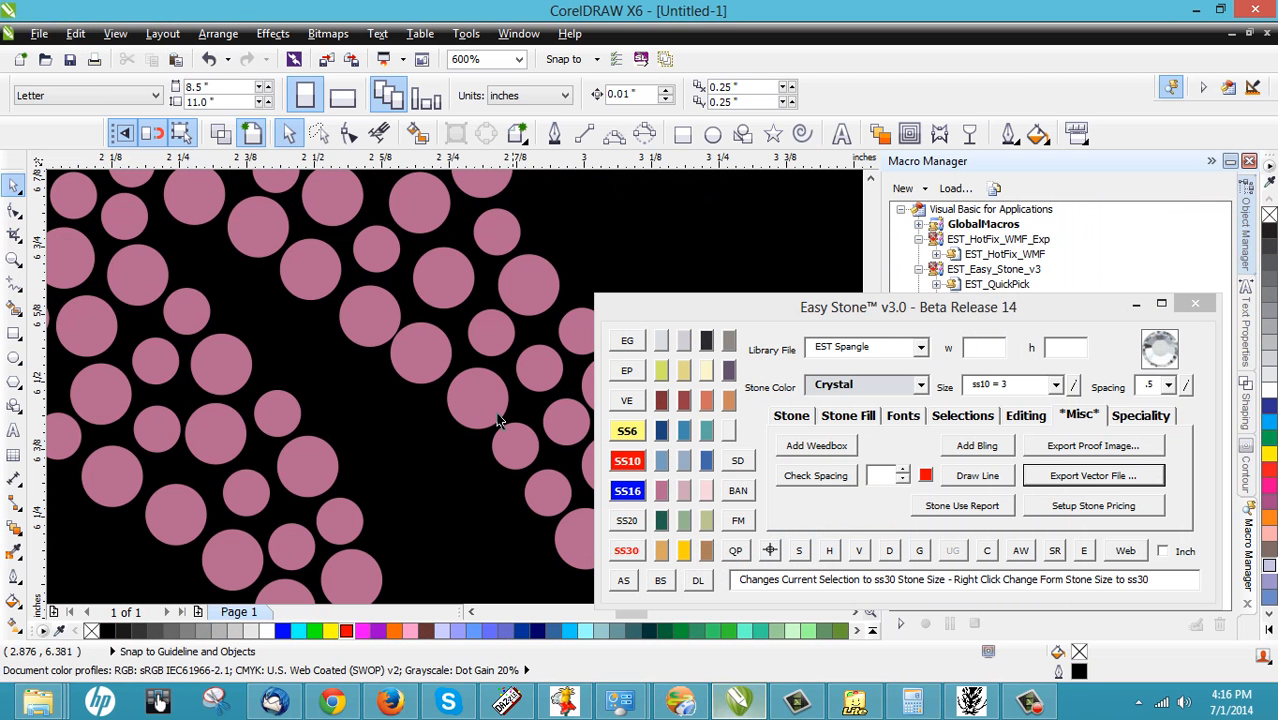
left_click(193, 213)
left_click(260, 248)
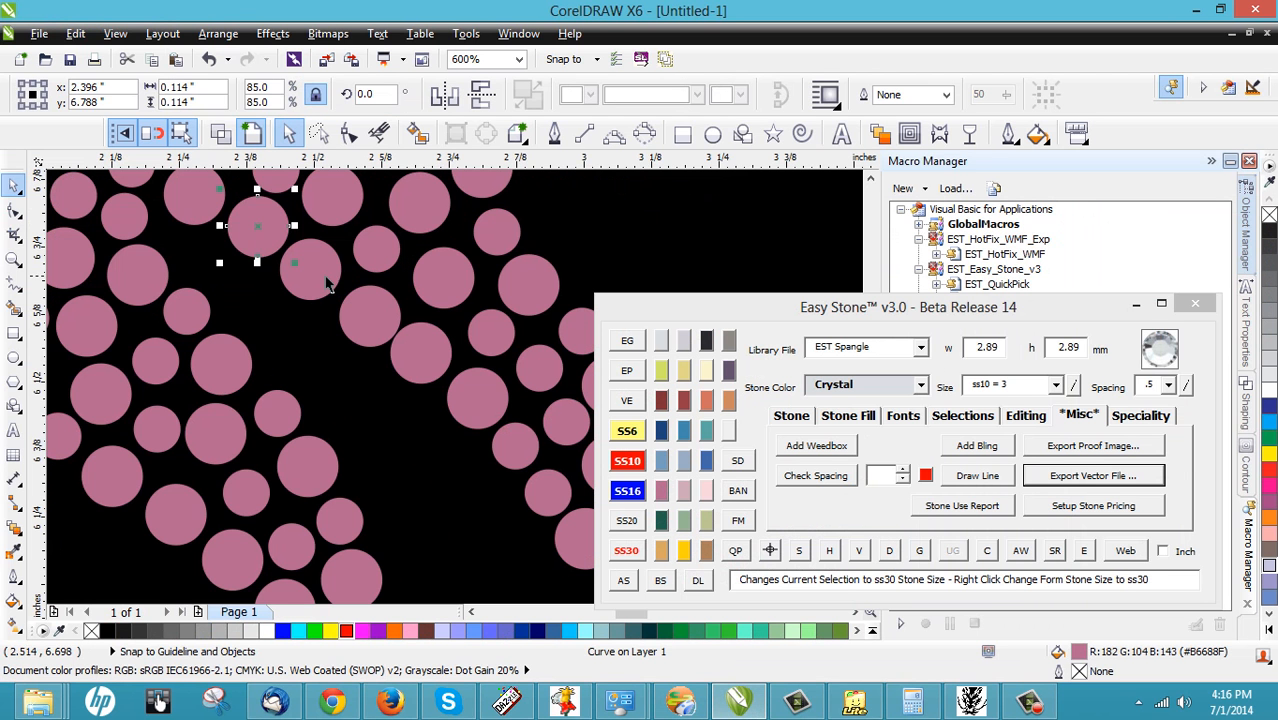
left_click(324, 278)
scroll(343, 402, "down", 2)
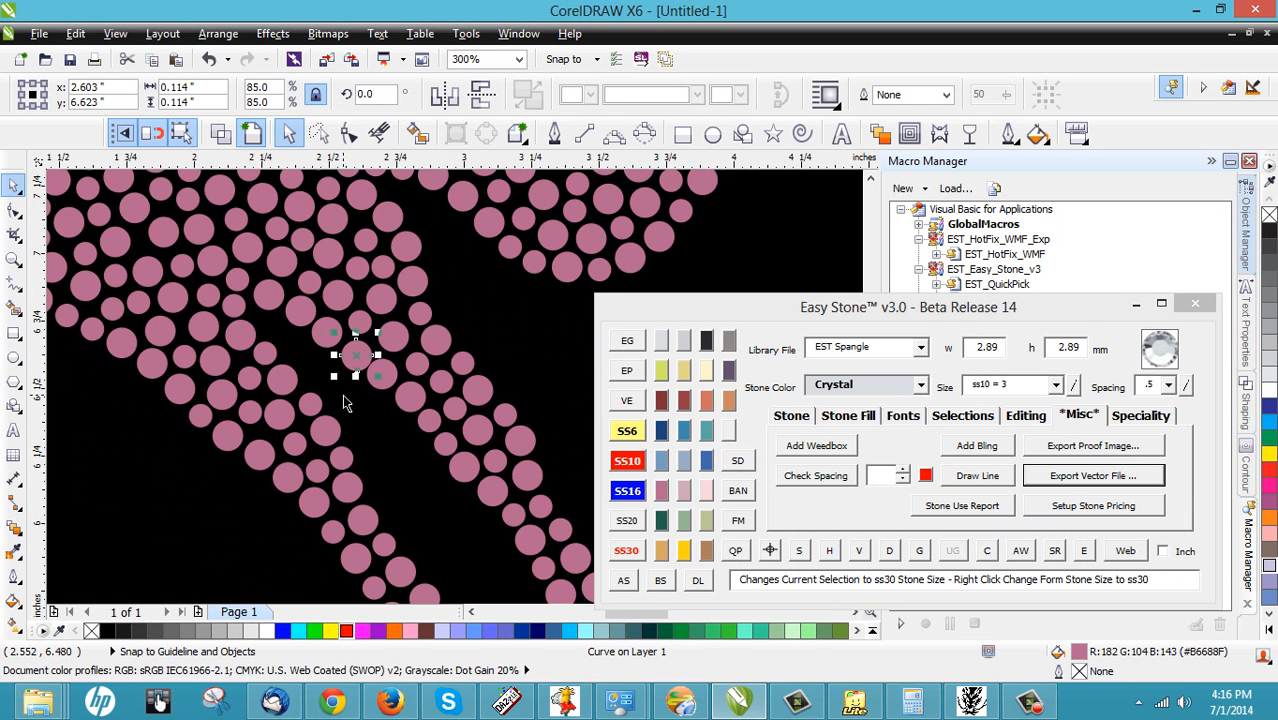
Fine-tune the position of the larger stone filling the gap along the hind leg's inner edge, and deselect it.
scroll(282, 290, "up", 2)
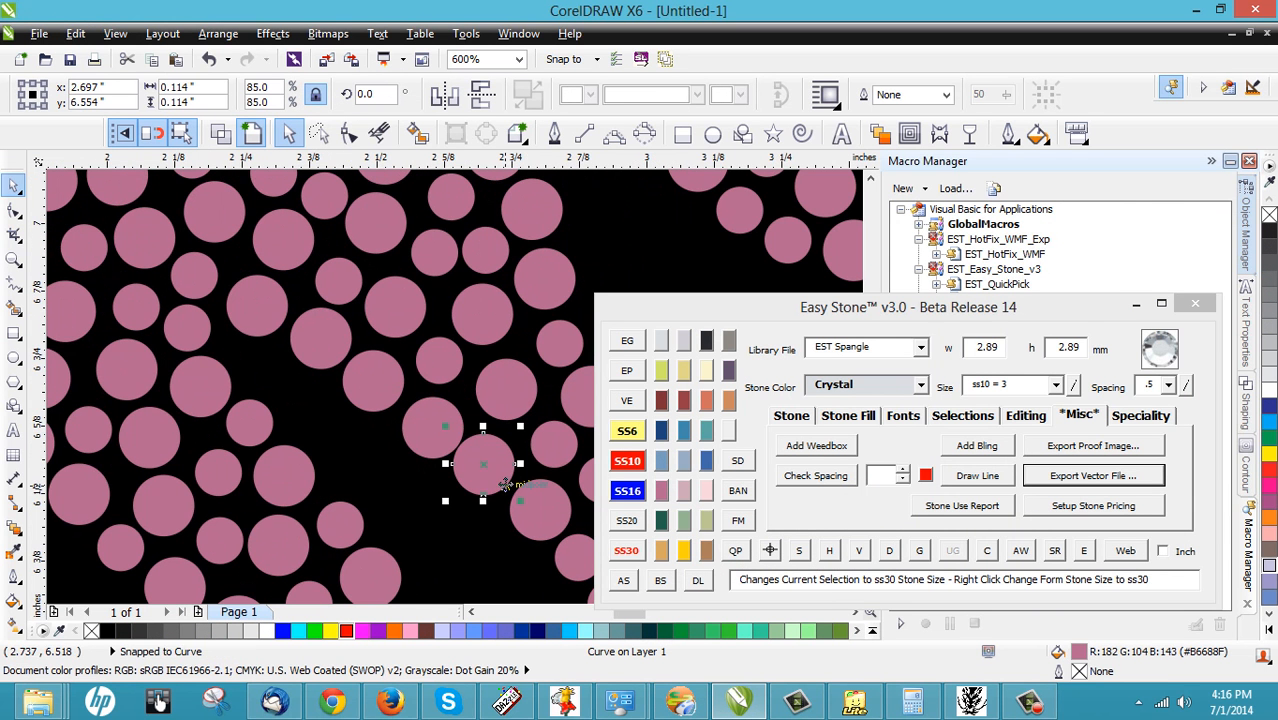
left_click(502, 465)
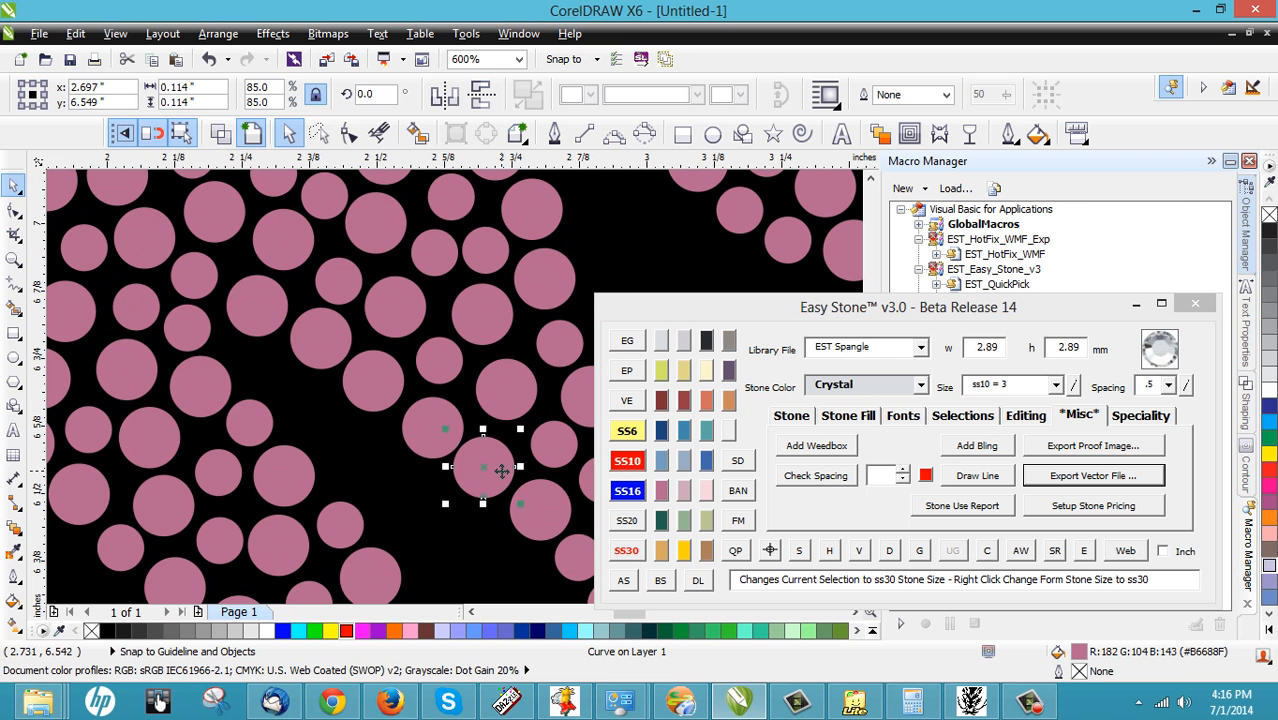
left_click(460, 502)
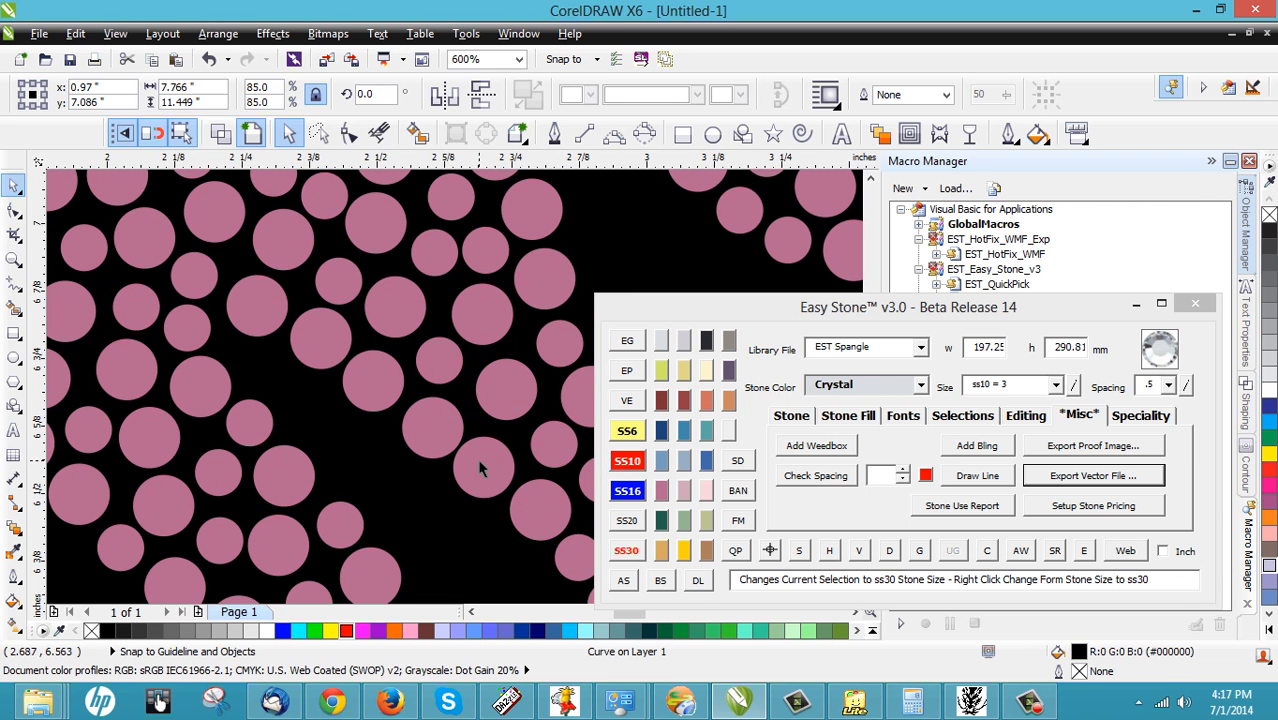
left_click(440, 508)
Switch to GemMaster 2 and duplicate the ss10 stone beside the hind leg's gap, placing the copy in the gap at about X 121, Y 137 mm.
left_click(970, 701)
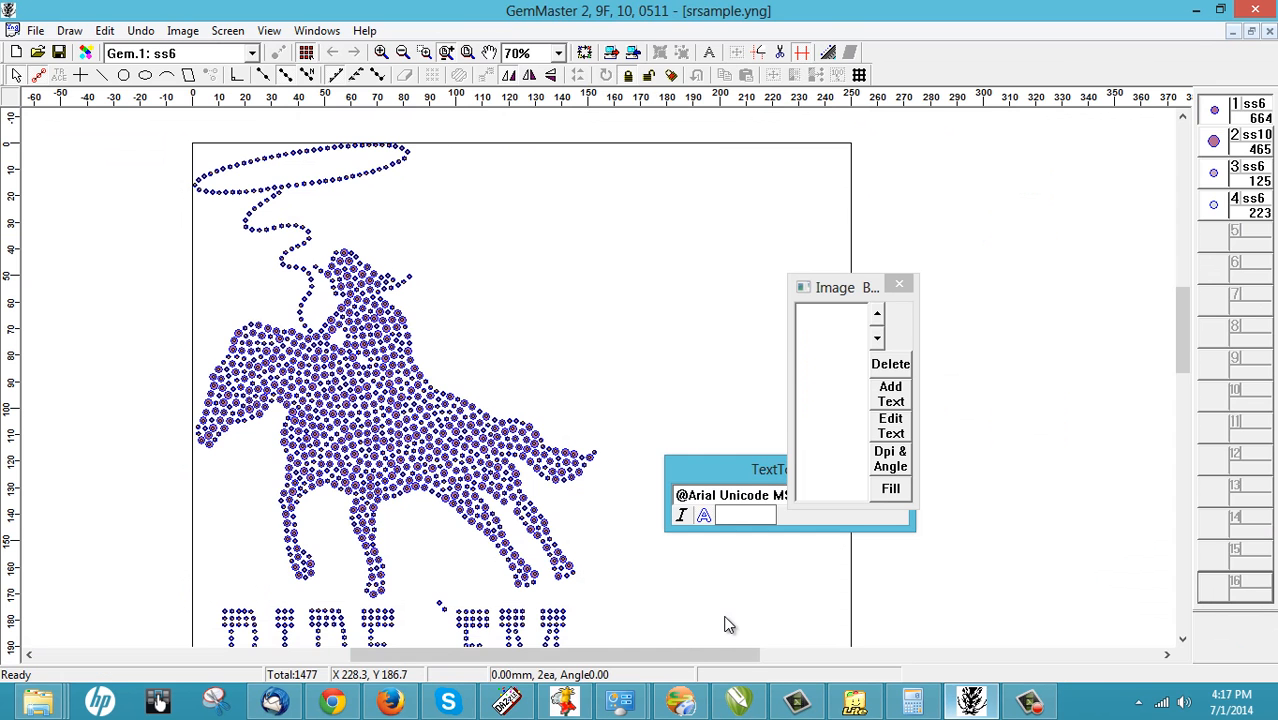
scroll(515, 525, "up", 2)
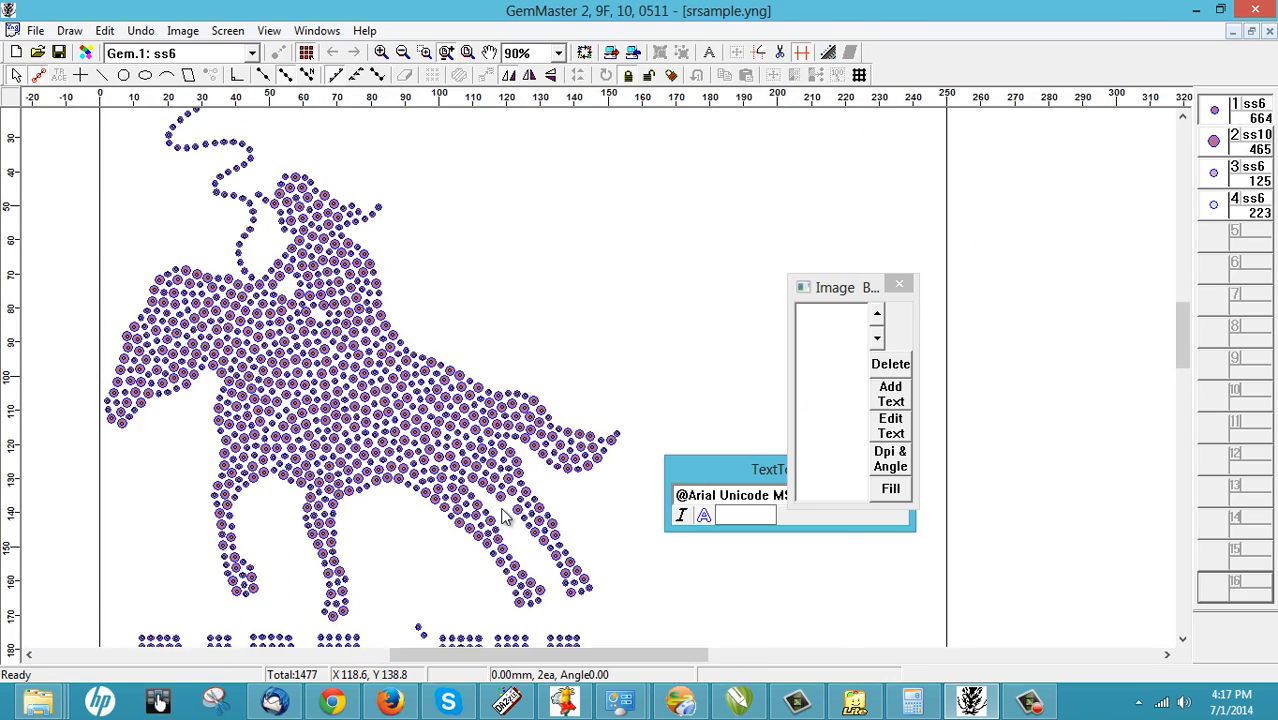
scroll(505, 515, "up", 4)
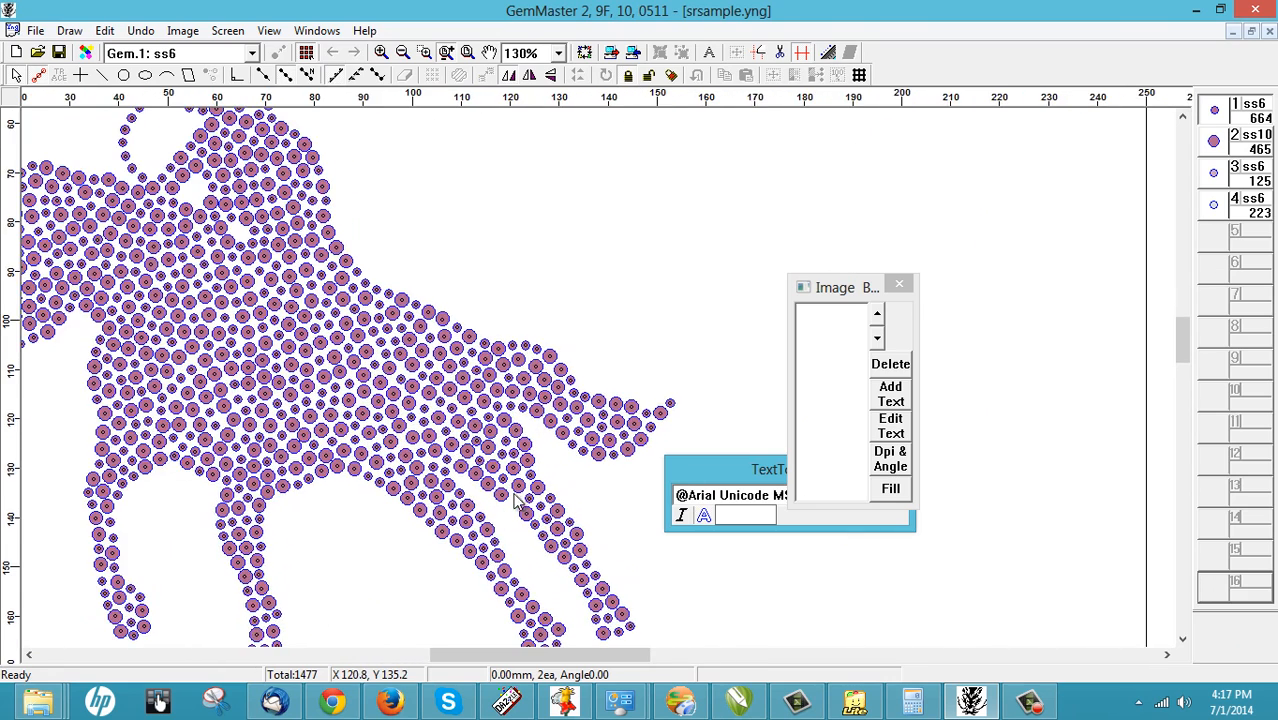
scroll(508, 508, "up", 5)
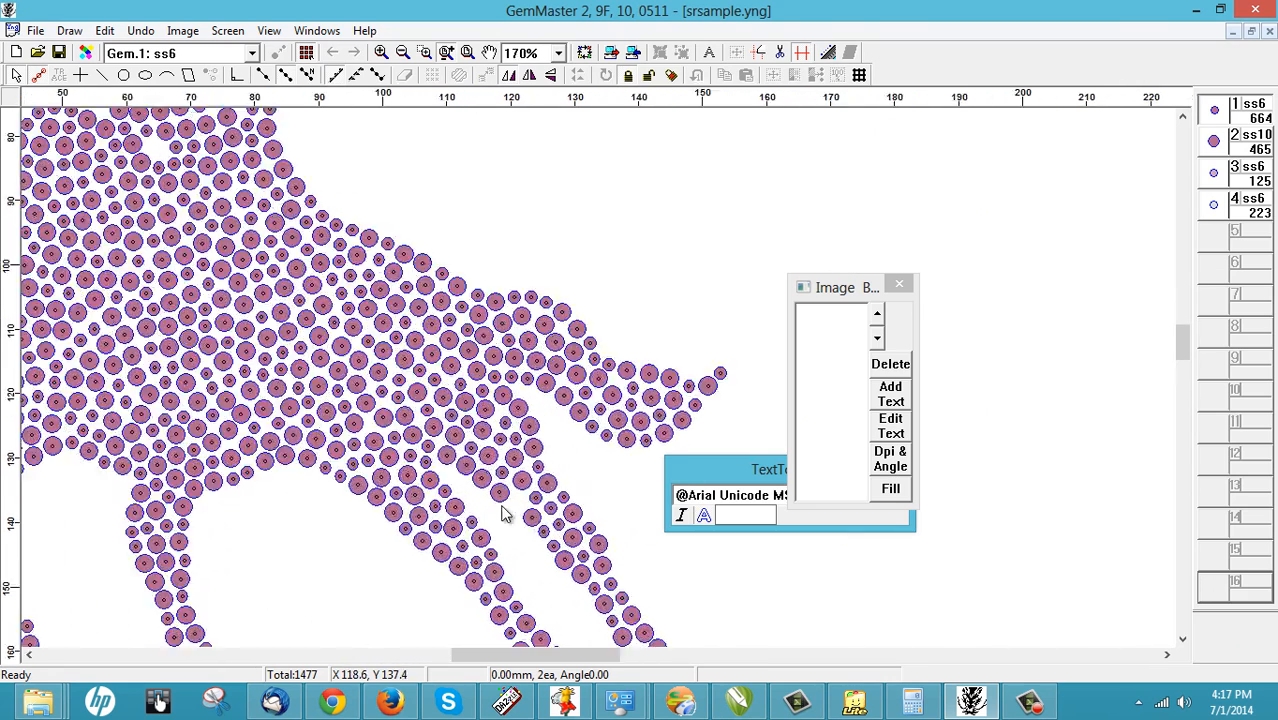
scroll(505, 512, "up", 4)
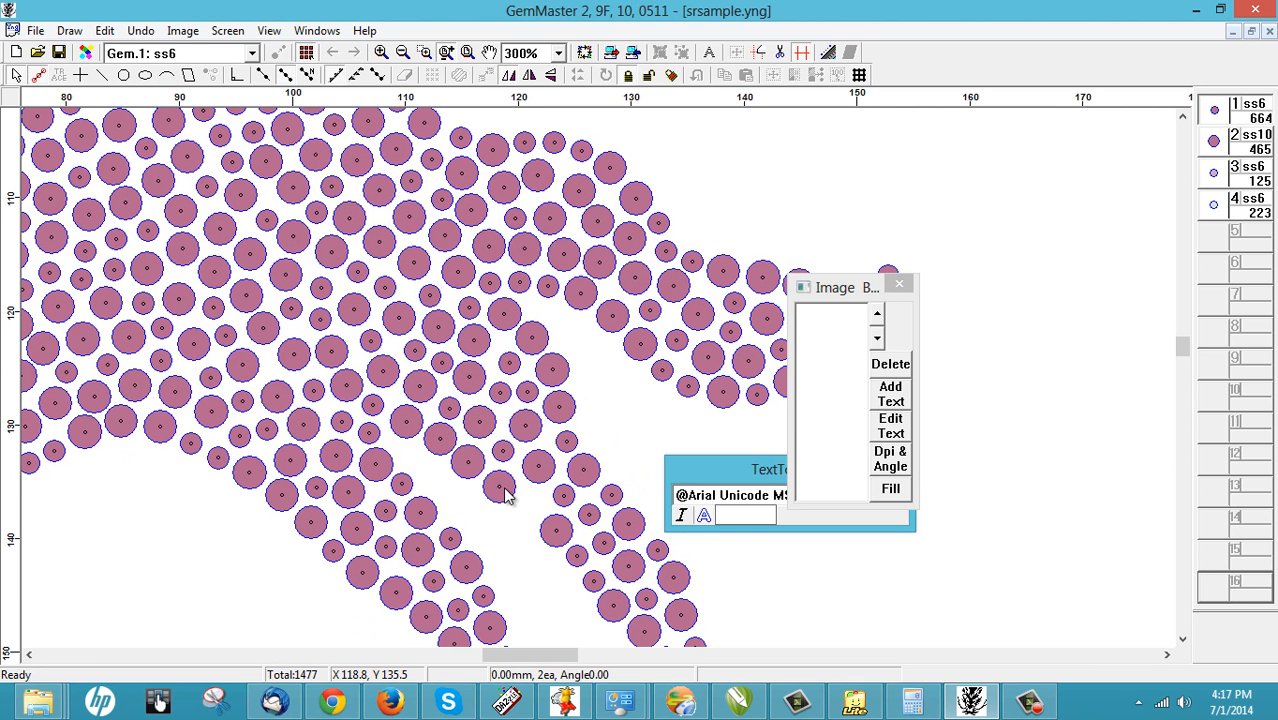
left_click(500, 492)
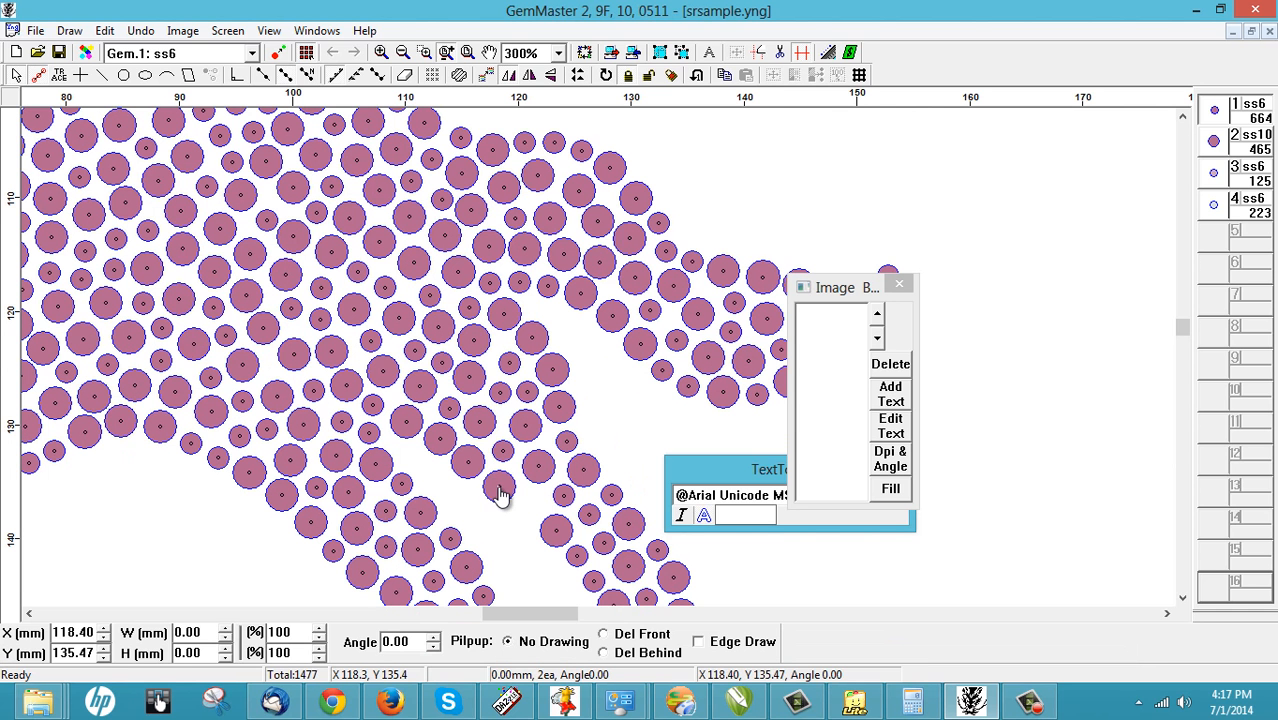
key("ctrl+c")
key("ctrl+v")
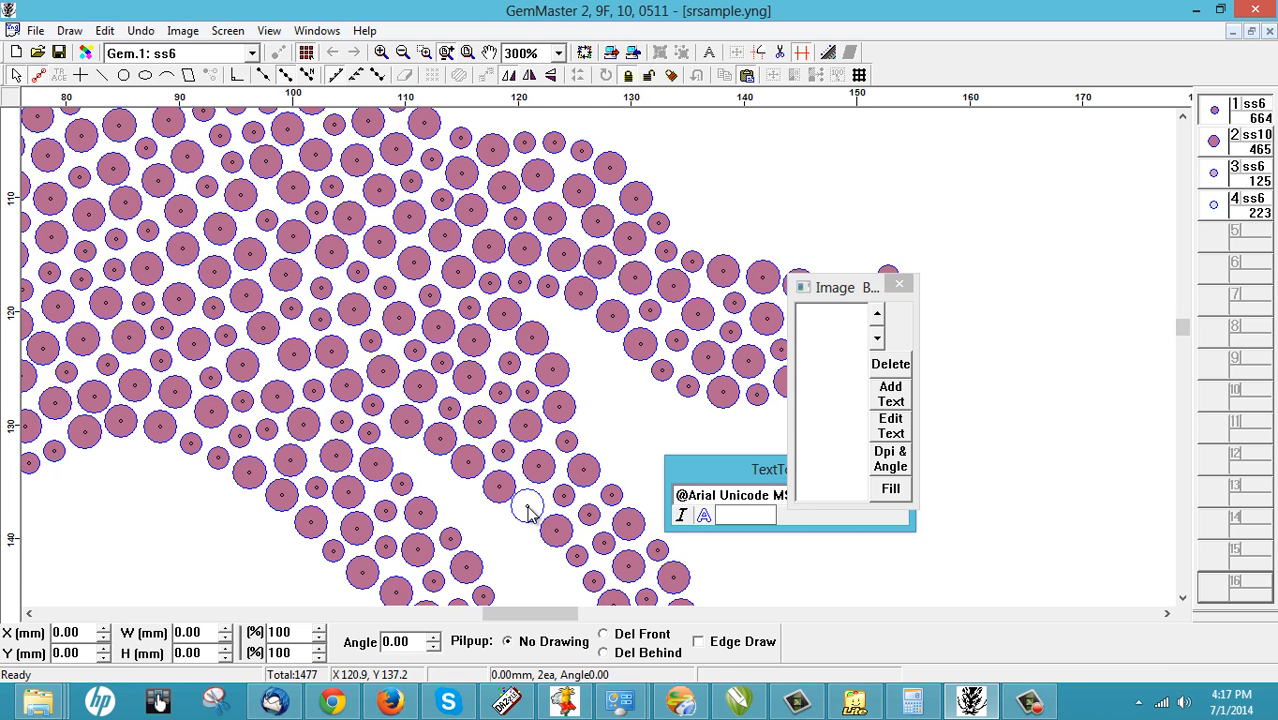
left_click(531, 510)
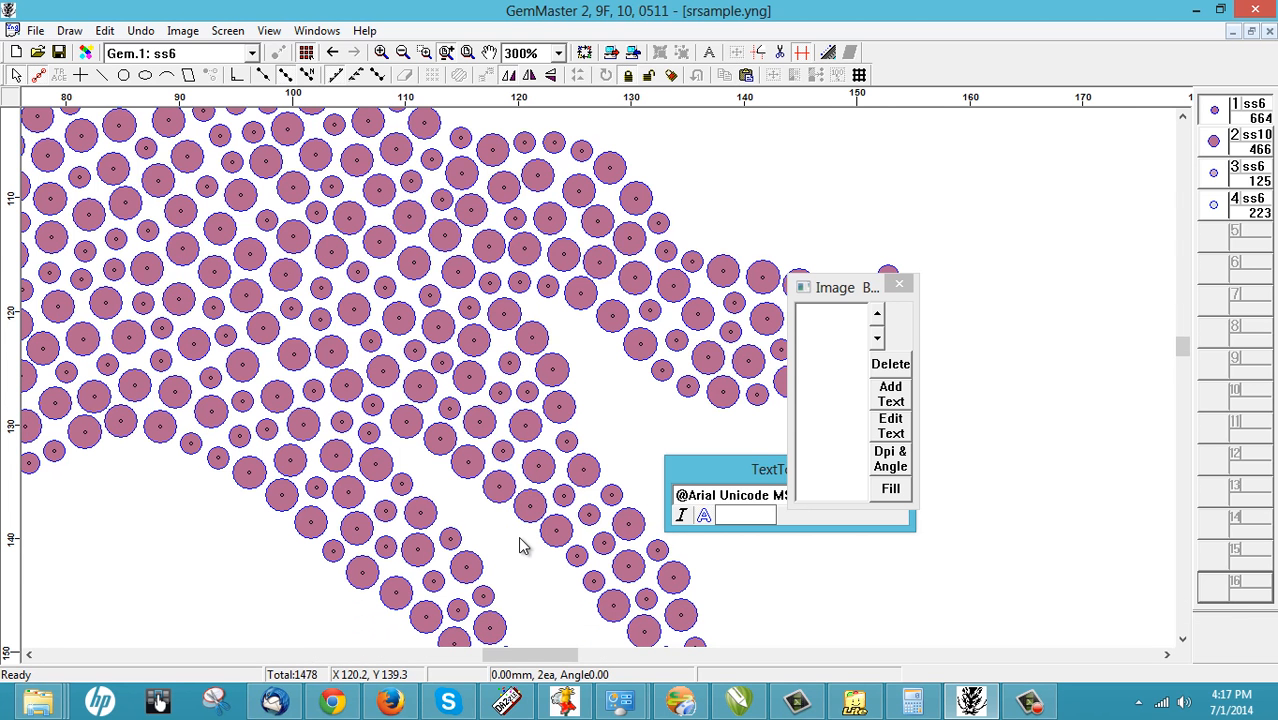
Examine the spacing around the added stone and the layout of the whole horse in srsample.yng.
scroll(538, 531, "up", 2)
scroll(496, 408, "down", 3)
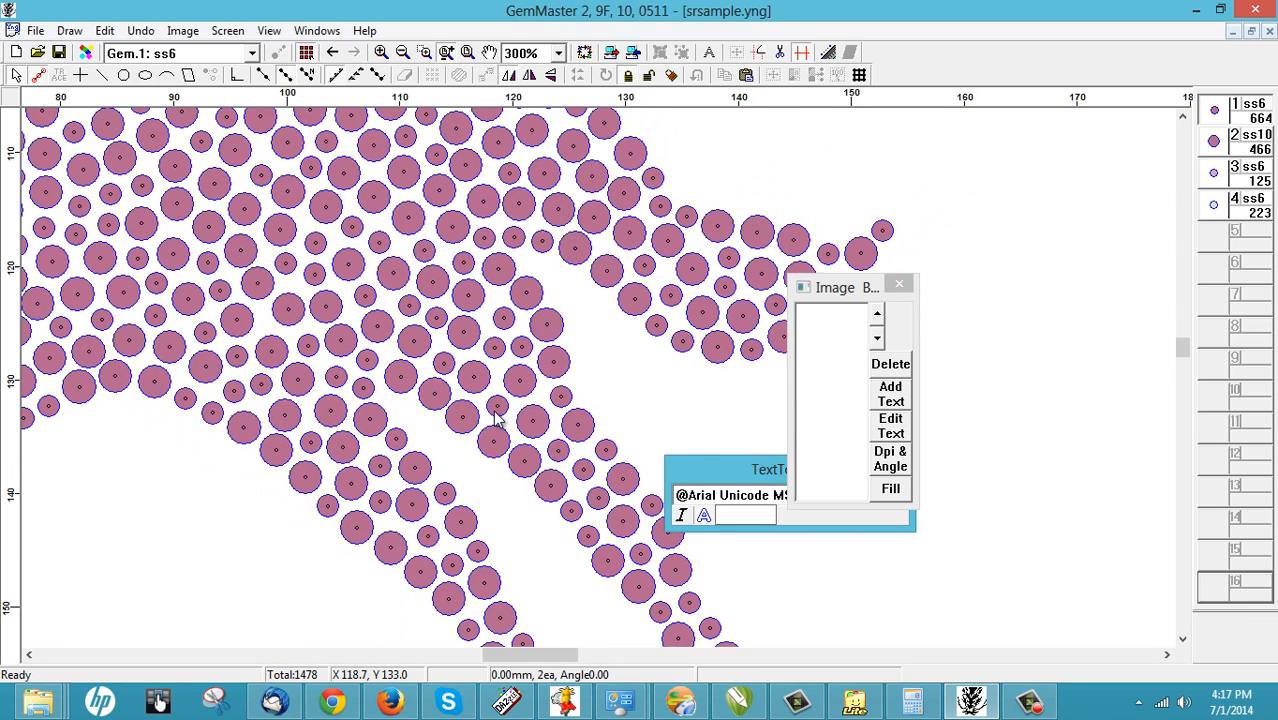
scroll(496, 408, "down", 1)
scroll(498, 418, "down", 1)
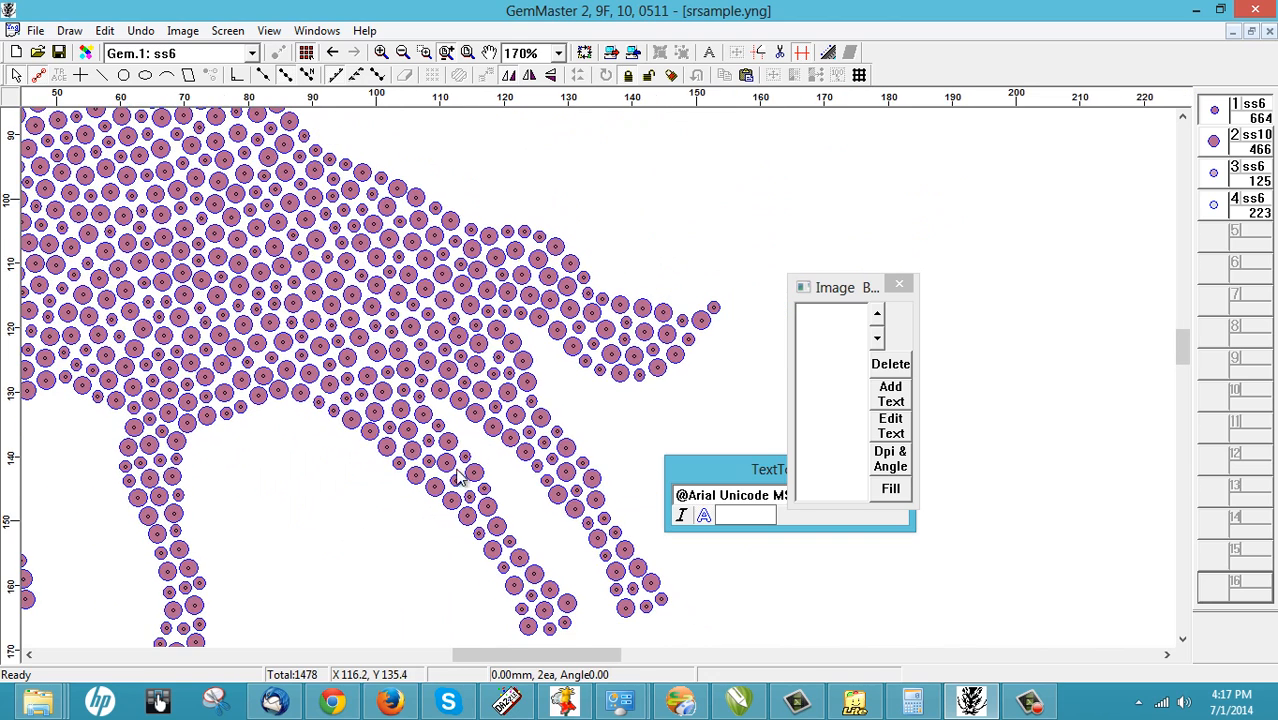
scroll(545, 446, "down", 2)
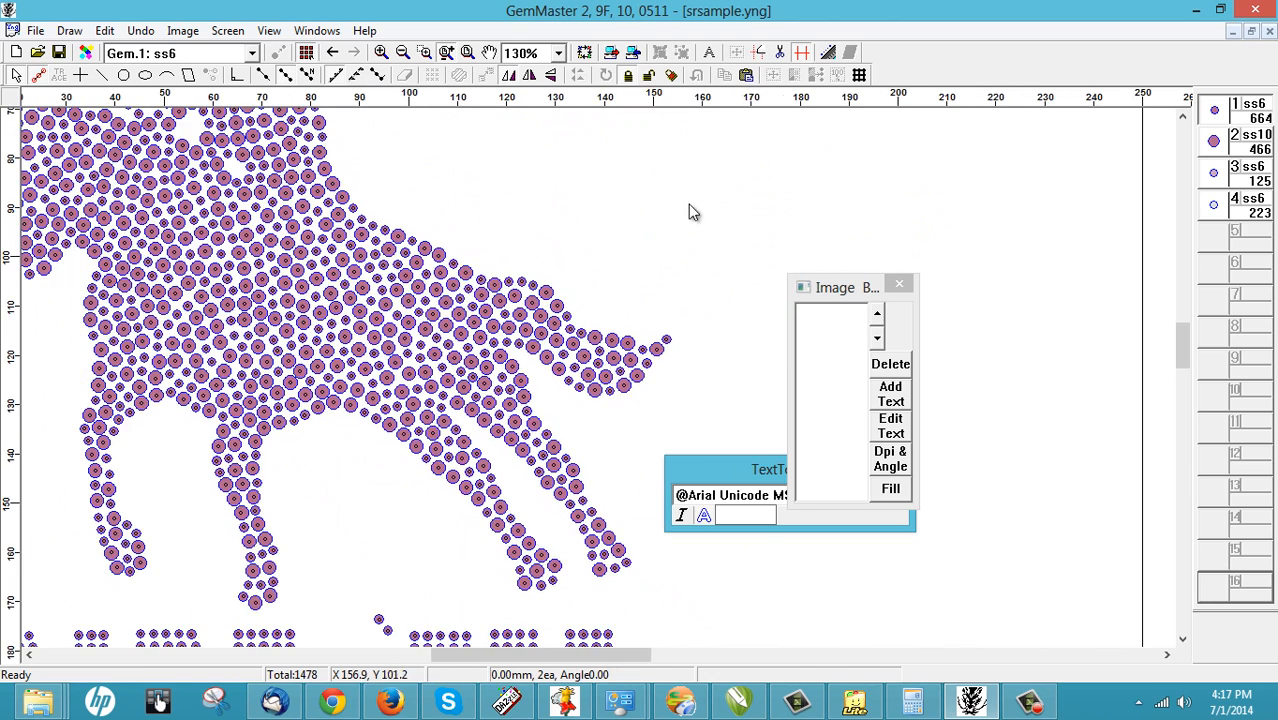
scroll(442, 487, "down", 3)
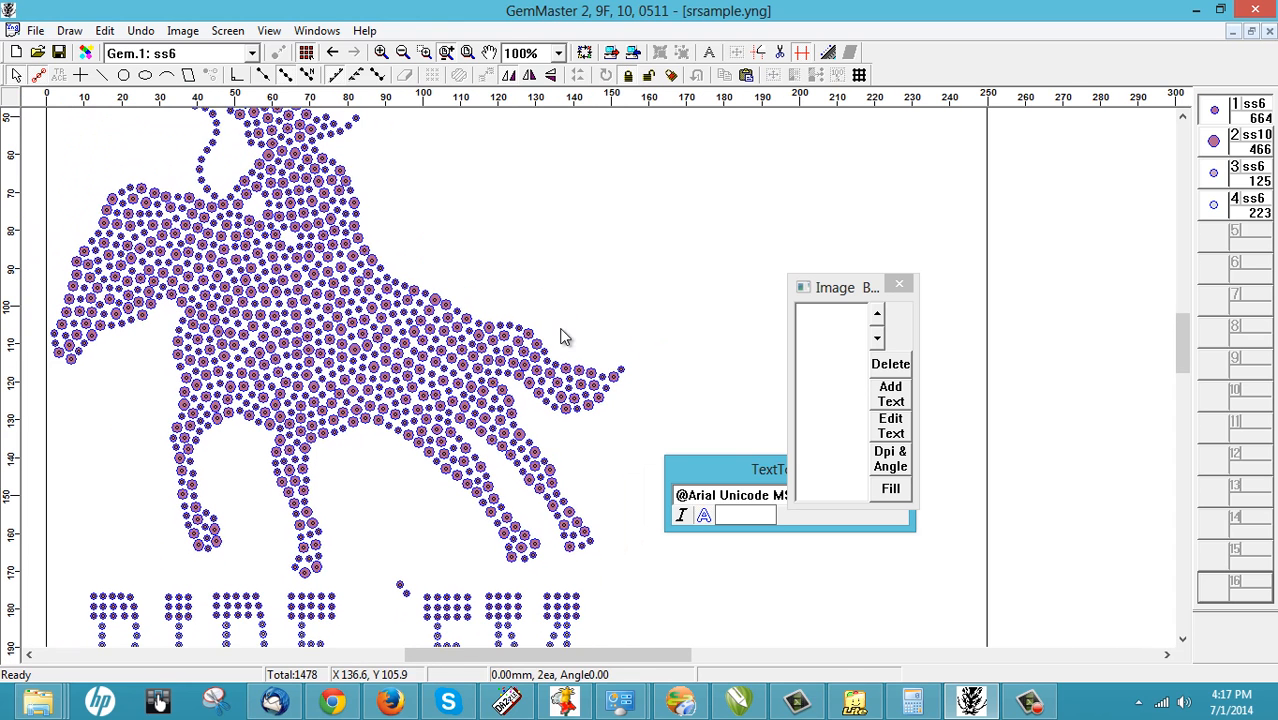
Switch to Hotfix Era and compare the stone layout of the same hind leg and the overall cowgirl design.
left_click(680, 701)
left_click(516, 374)
scroll(491, 374, "up", 3)
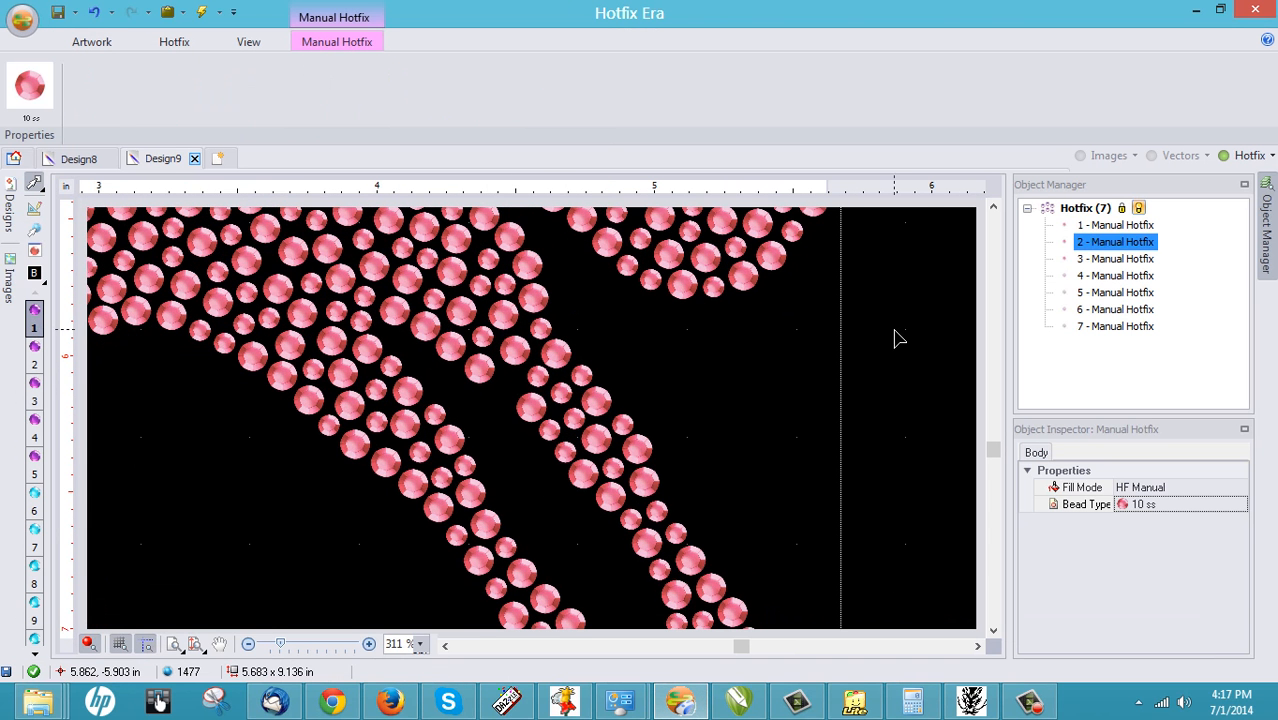
left_click(824, 345)
scroll(547, 392, "down", 3)
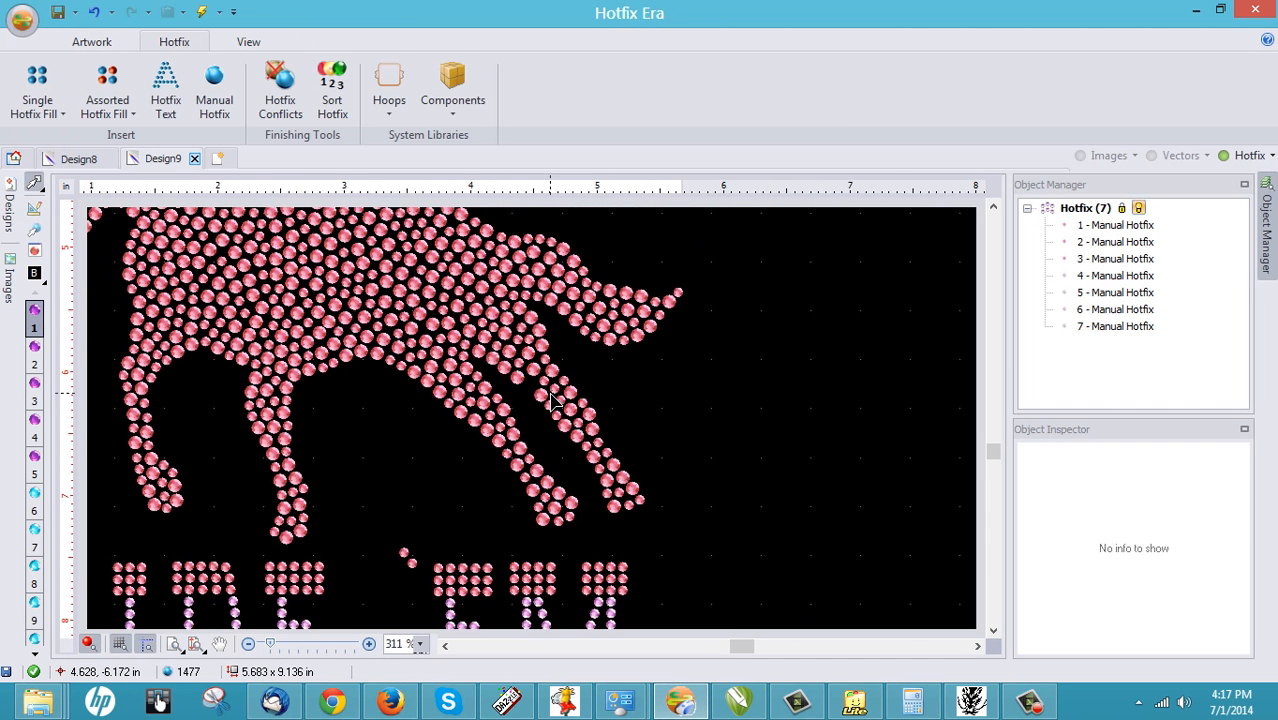
scroll(452, 490, "down", 1)
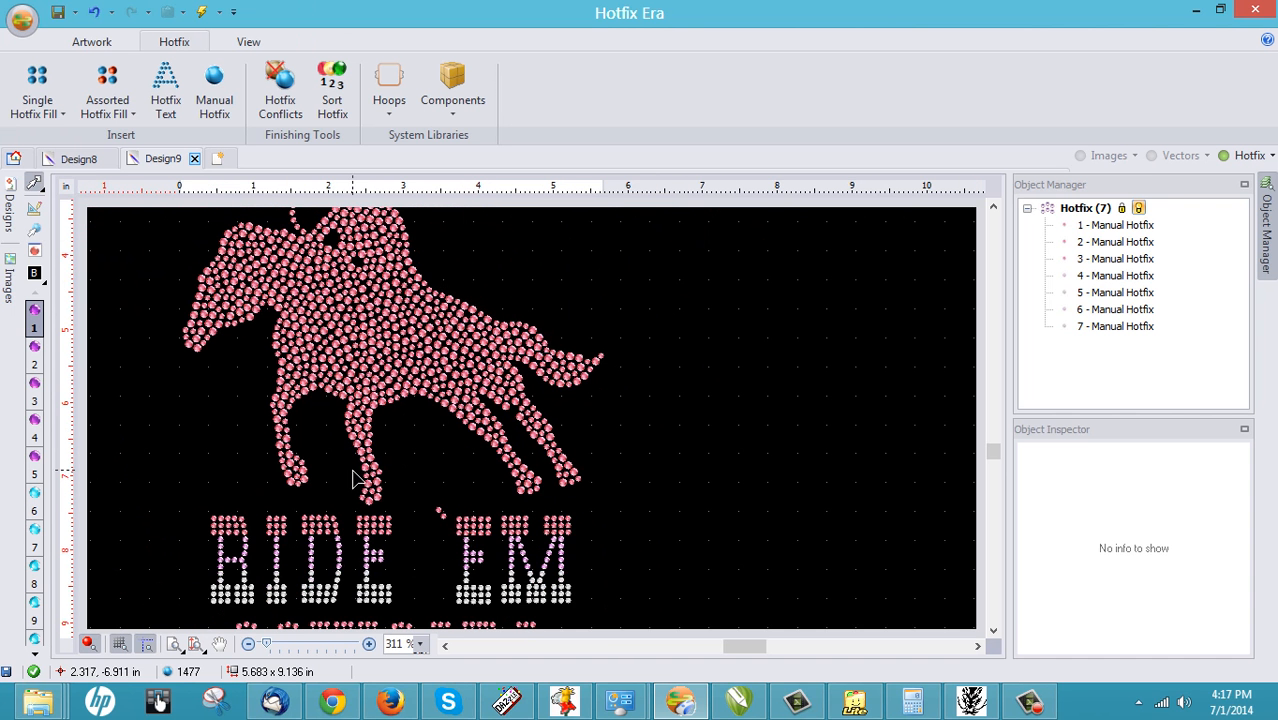
scroll(370, 474, "down", 2)
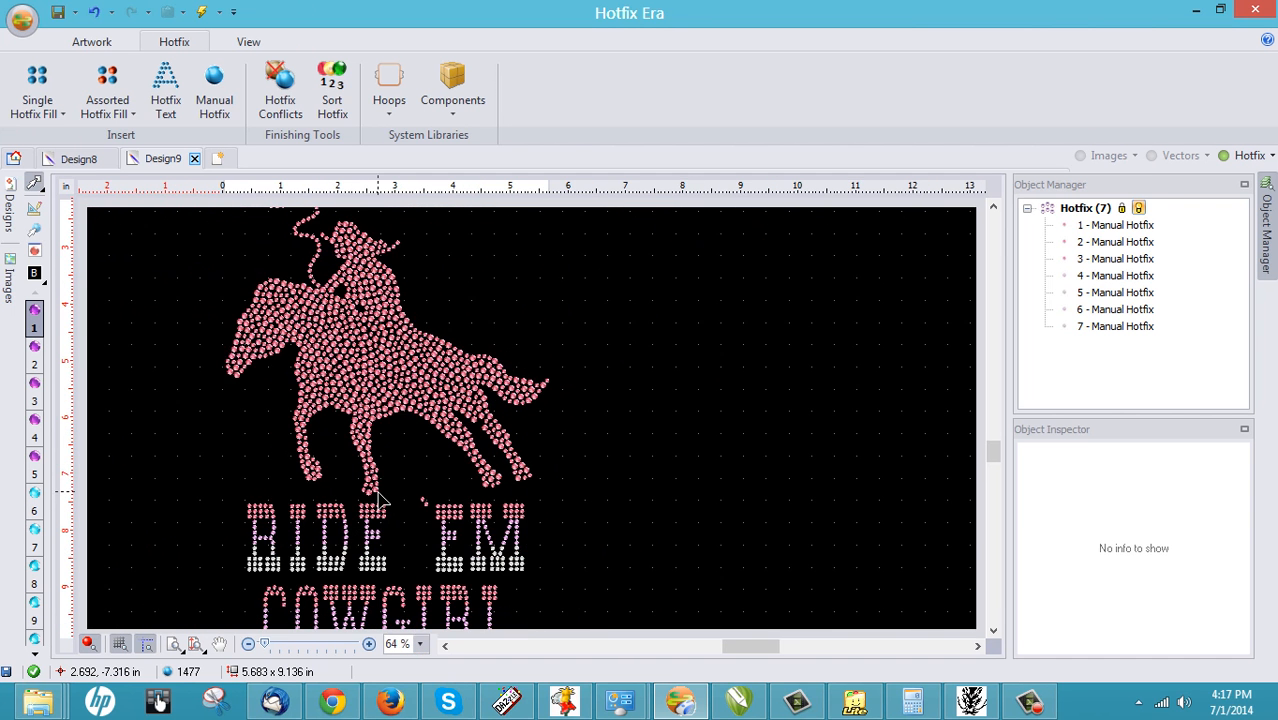